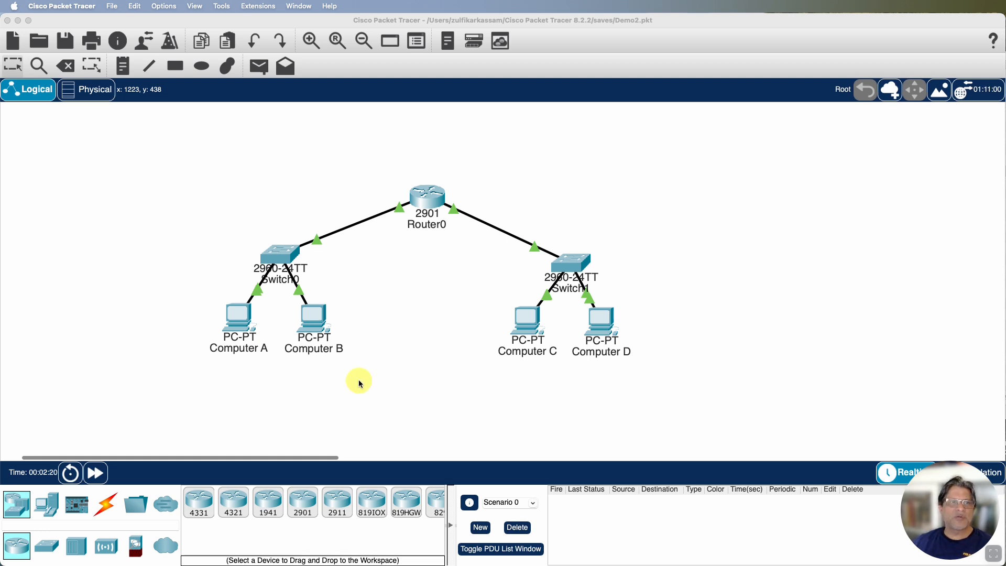
Examine Computer A's default gateway and its FastEthernet0 IPv4 address and subnet mask
{"action": "scroll", "coordinate": [246, 355], "scroll_direction": "left", "scroll_amount": 3}
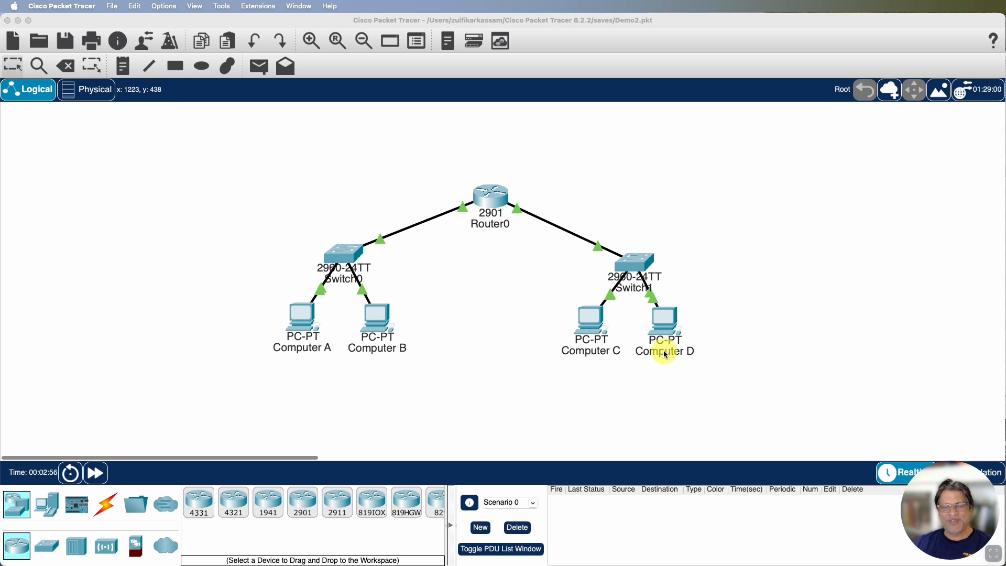
{"action": "left_click", "coordinate": [300, 322]}
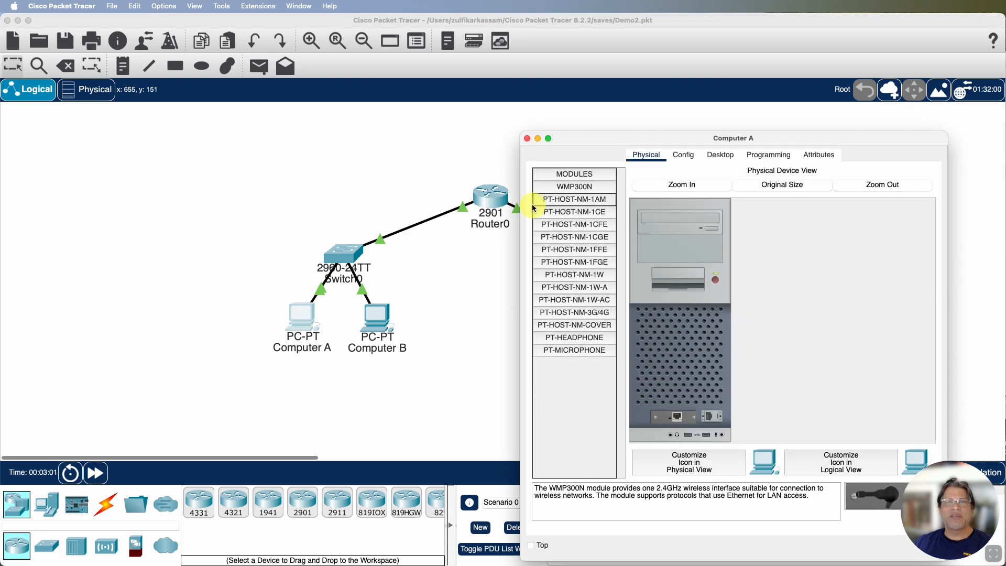
{"action": "left_click_drag", "start_coordinate": [602, 138], "coordinate": [584, 108]}
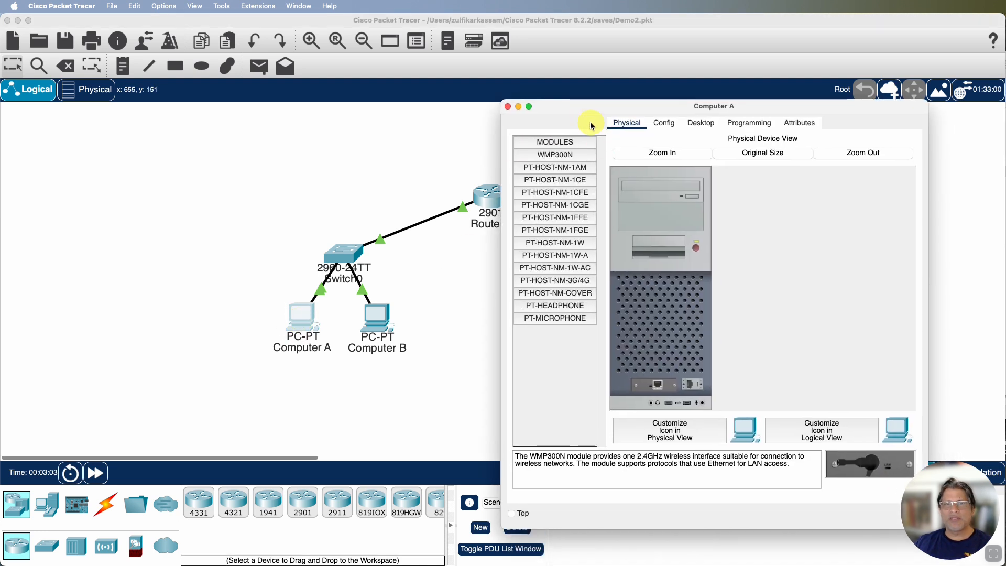
{"action": "left_click", "coordinate": [665, 124]}
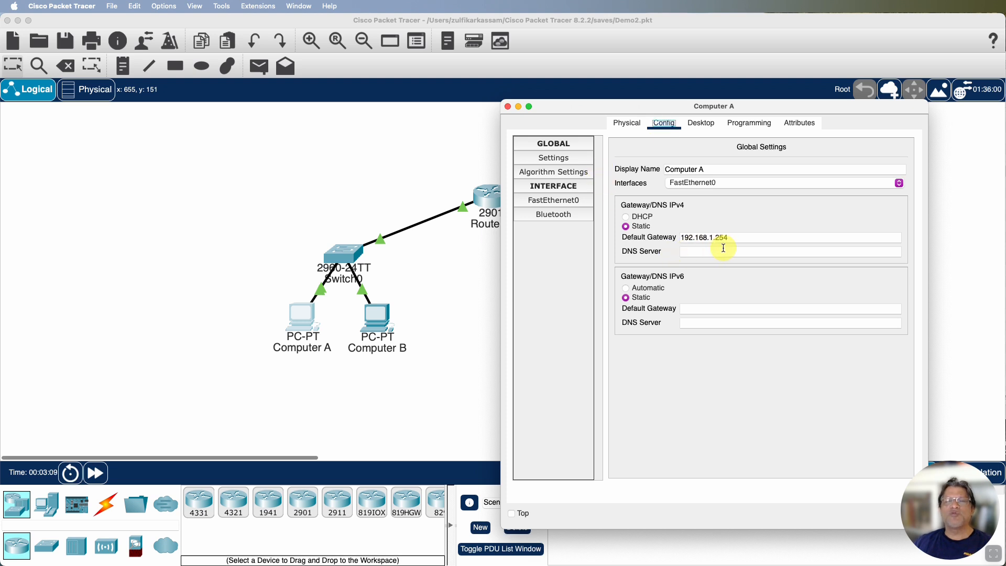
{"action": "left_click_drag", "start_coordinate": [670, 106], "coordinate": [709, 107]}
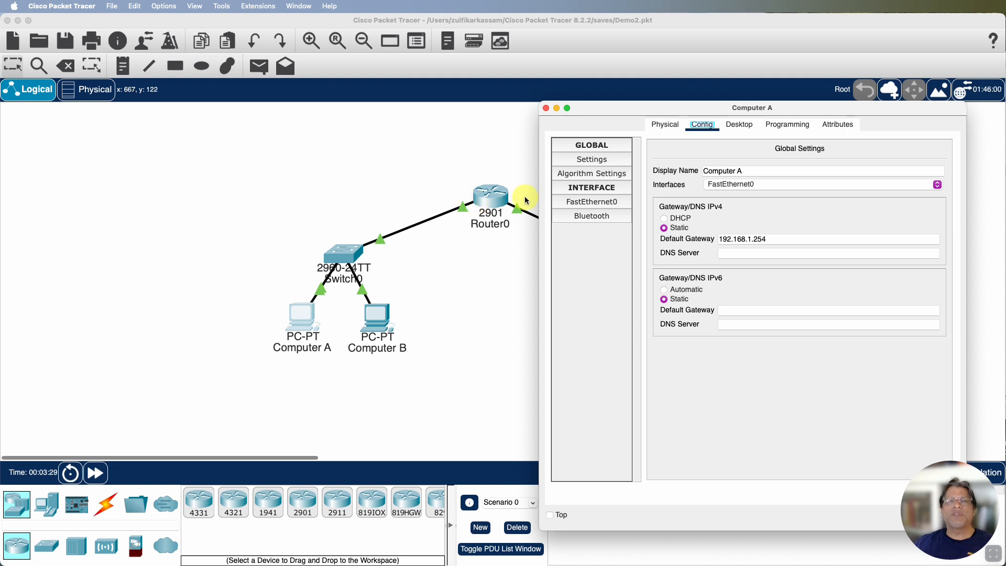
{"action": "left_click", "coordinate": [590, 203]}
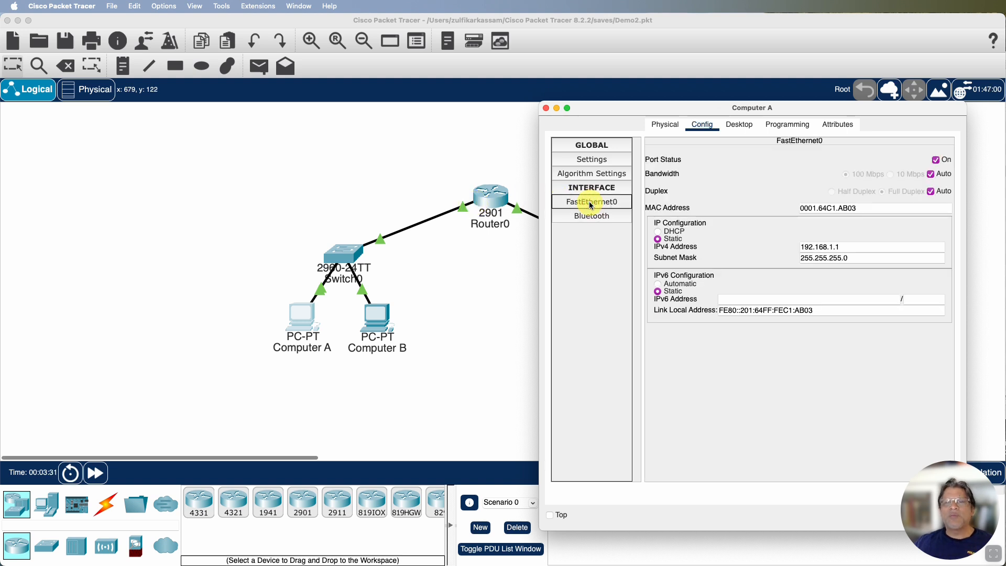
{"action": "left_click", "coordinate": [822, 248]}
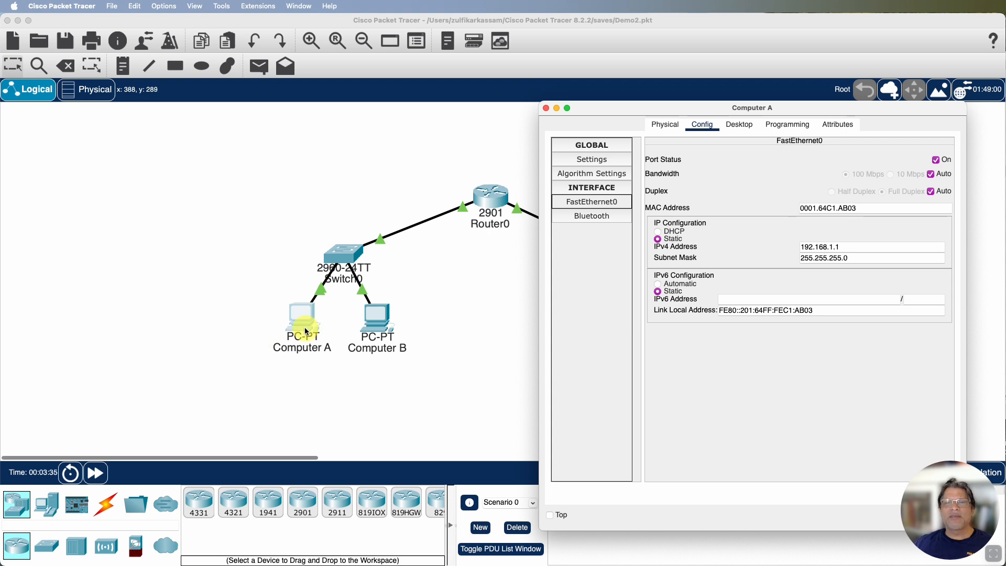
{"action": "left_click", "coordinate": [546, 108]}
Check Computer B's default gateway and the IP configuration of its FastEthernet0 interface
{"action": "left_click", "coordinate": [378, 319]}
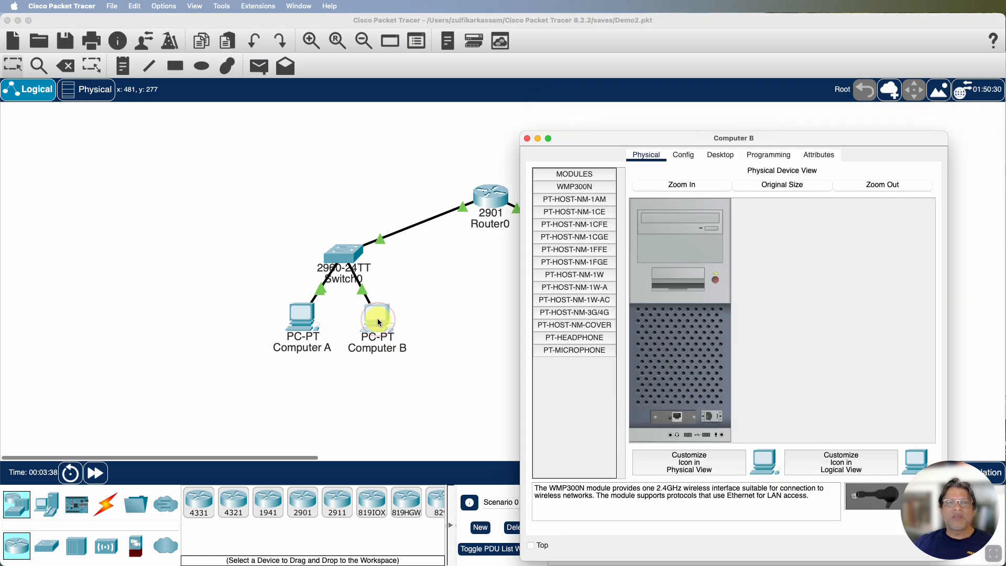
{"action": "left_click", "coordinate": [684, 156]}
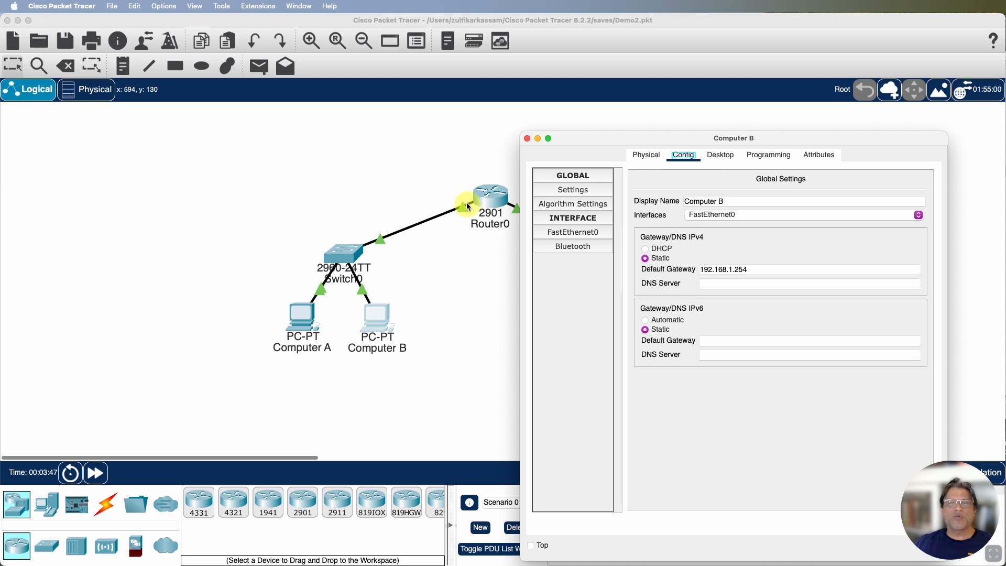
{"action": "left_click", "coordinate": [577, 232]}
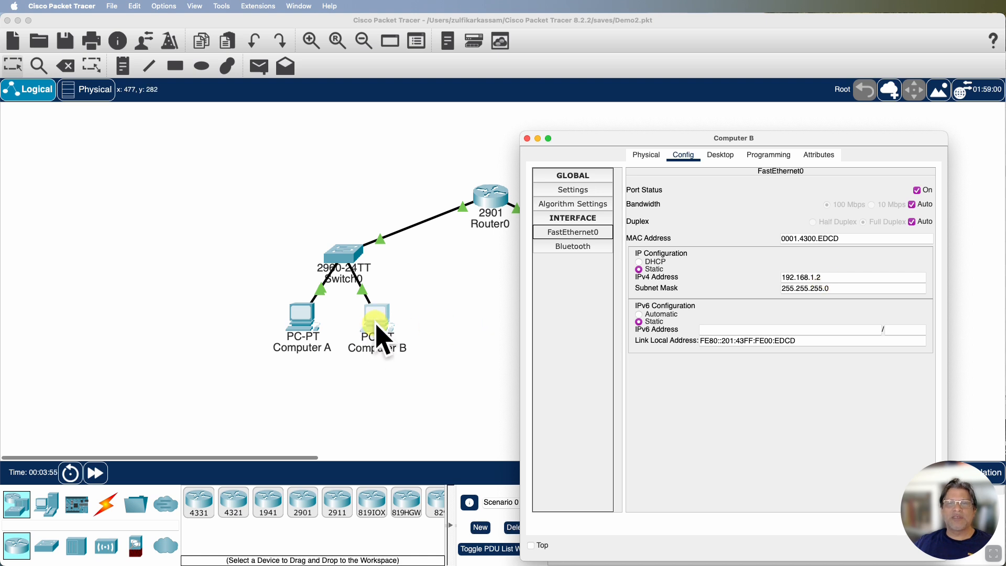
{"action": "left_click", "coordinate": [527, 139]}
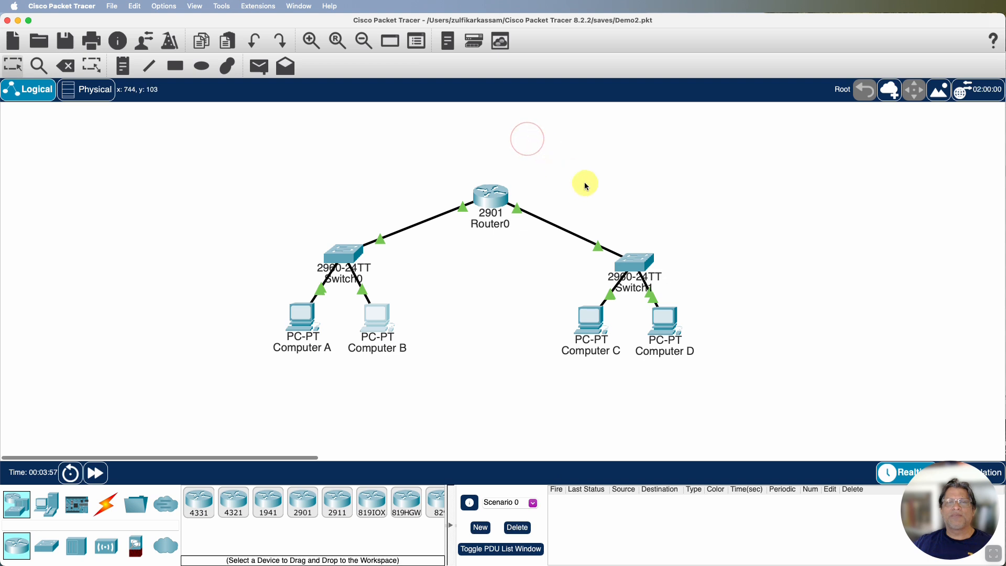
Inspect Computer C's default gateway and FastEthernet0 IP configuration, and close its device window
{"action": "left_click", "coordinate": [590, 321]}
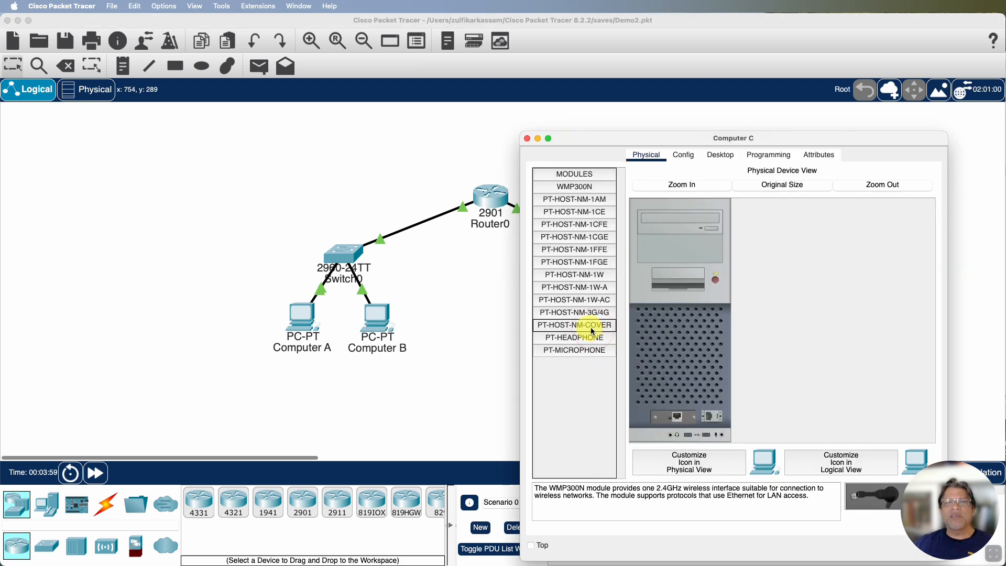
{"action": "left_click_drag", "start_coordinate": [696, 141], "coordinate": [693, 115]}
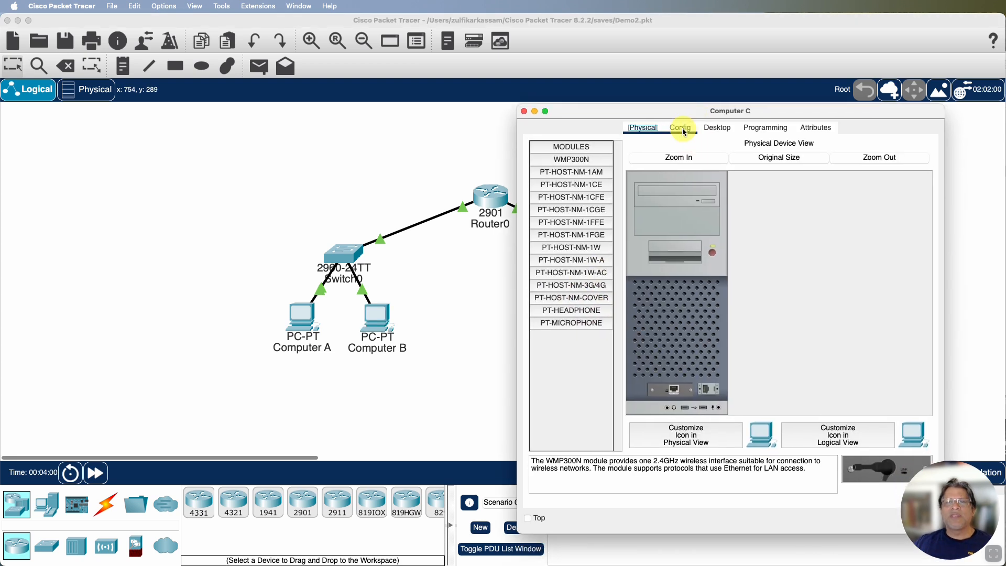
{"action": "left_click", "coordinate": [683, 129]}
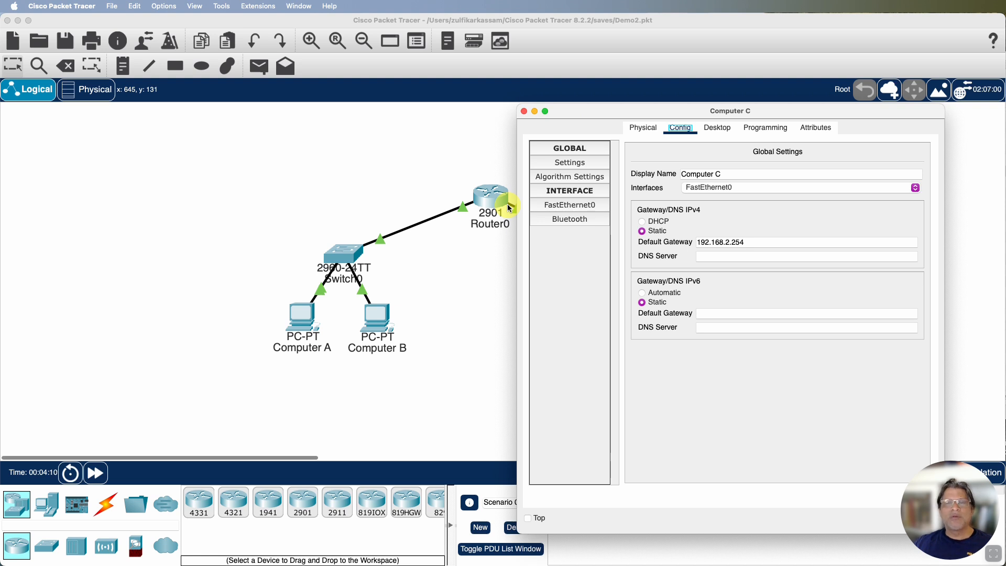
{"action": "left_click", "coordinate": [570, 204]}
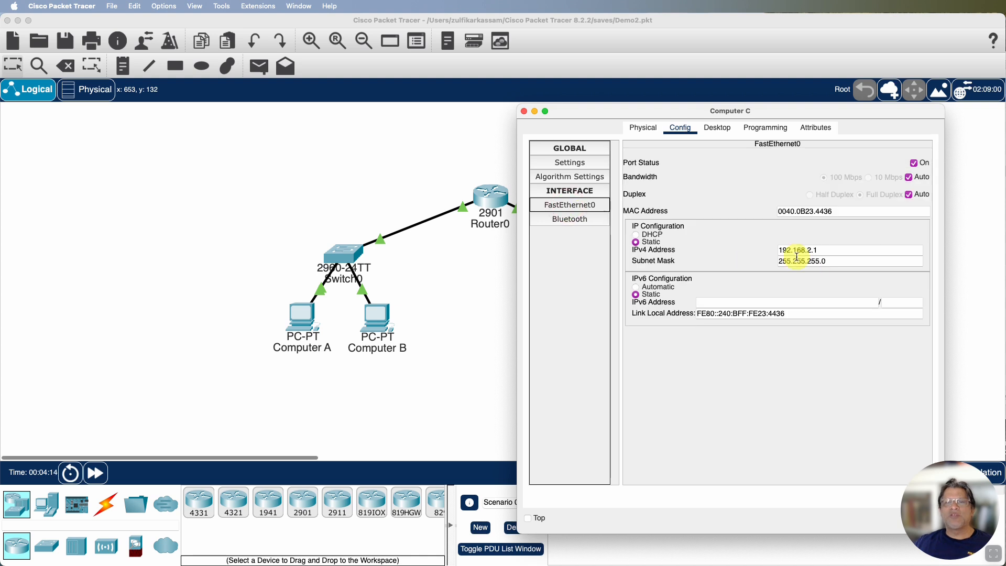
{"action": "left_click_drag", "start_coordinate": [756, 120], "coordinate": [346, 110]}
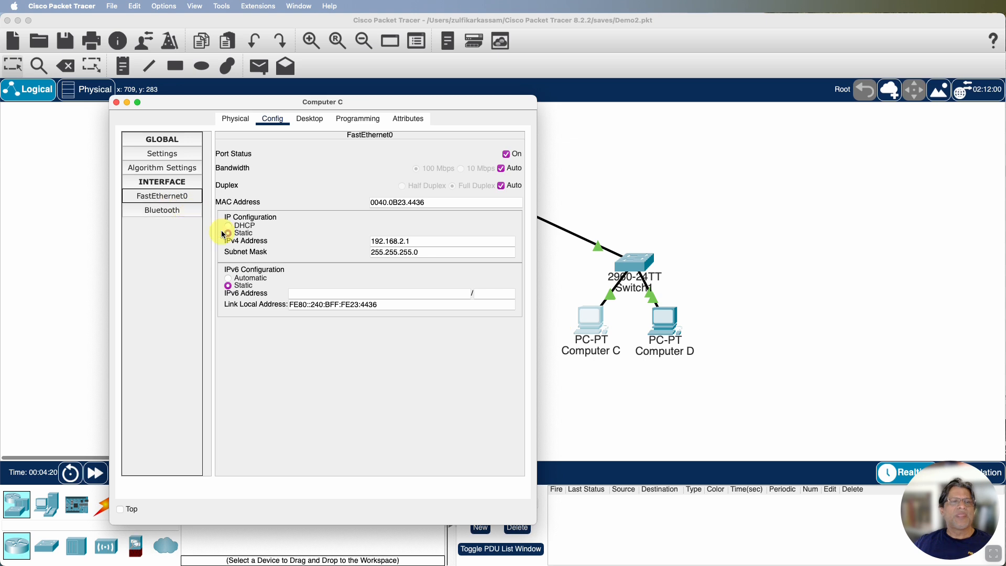
{"action": "left_click", "coordinate": [116, 103]}
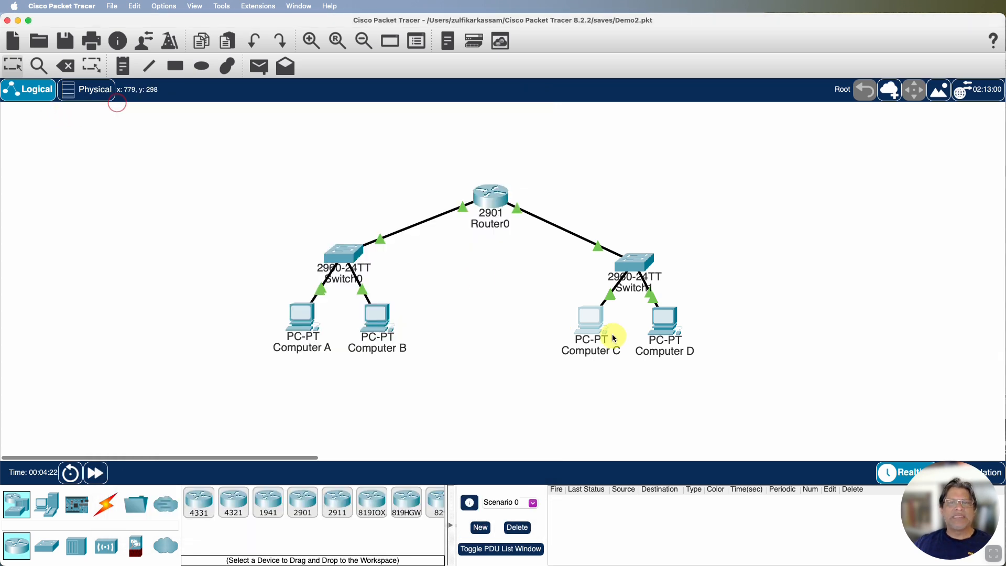
Review Computer D's default gateway and FastEthernet0 IP configuration, and close its device window
{"action": "left_click", "coordinate": [663, 327]}
{"action": "left_click_drag", "start_coordinate": [668, 136], "coordinate": [199, 100]}
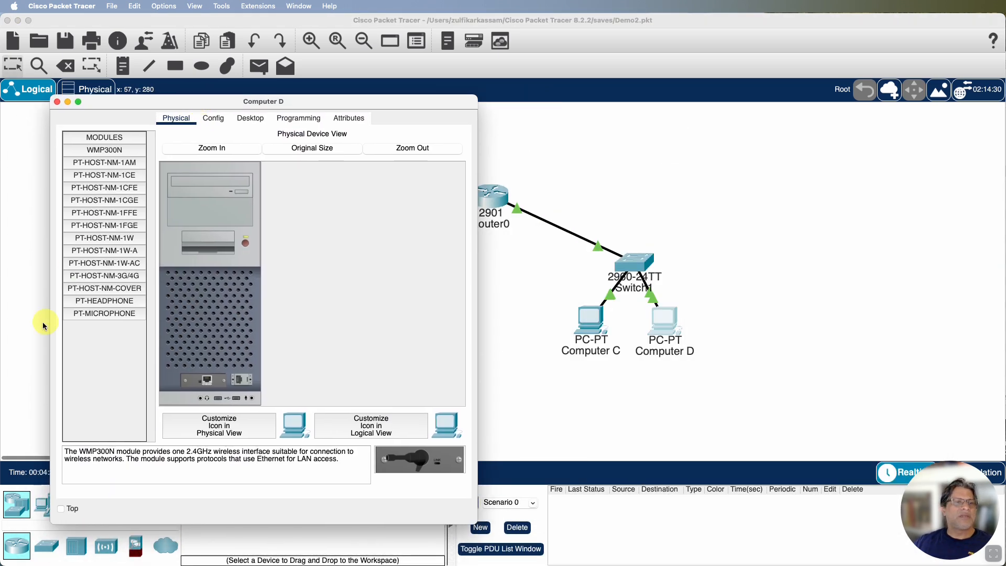
{"action": "left_click", "coordinate": [212, 119]}
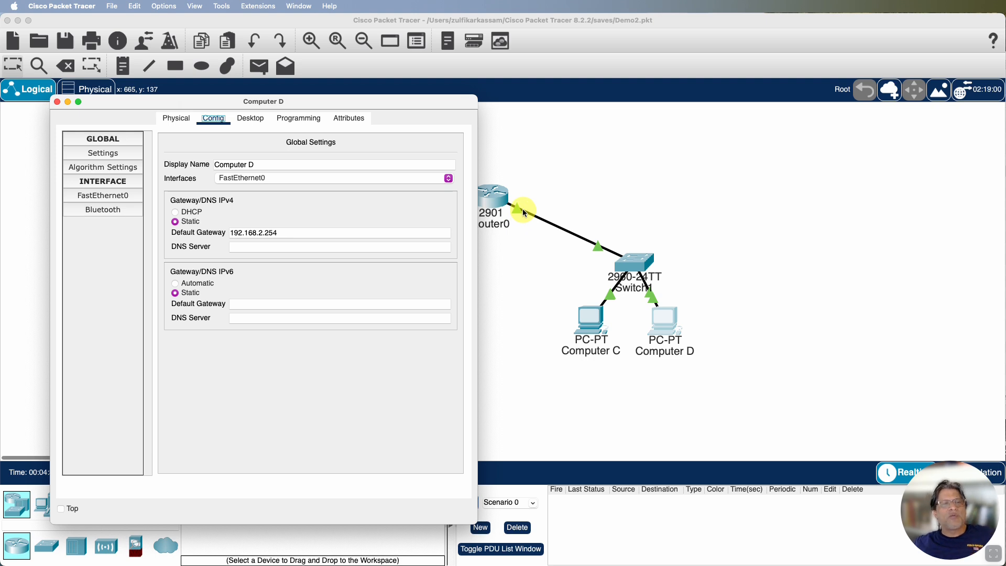
{"action": "left_click", "coordinate": [103, 197]}
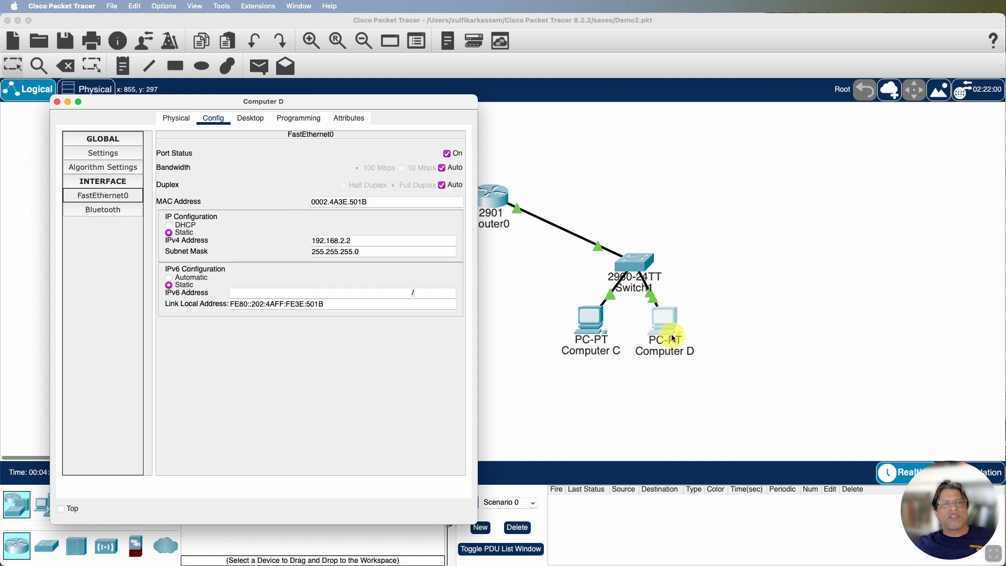
{"action": "left_click", "coordinate": [57, 102]}
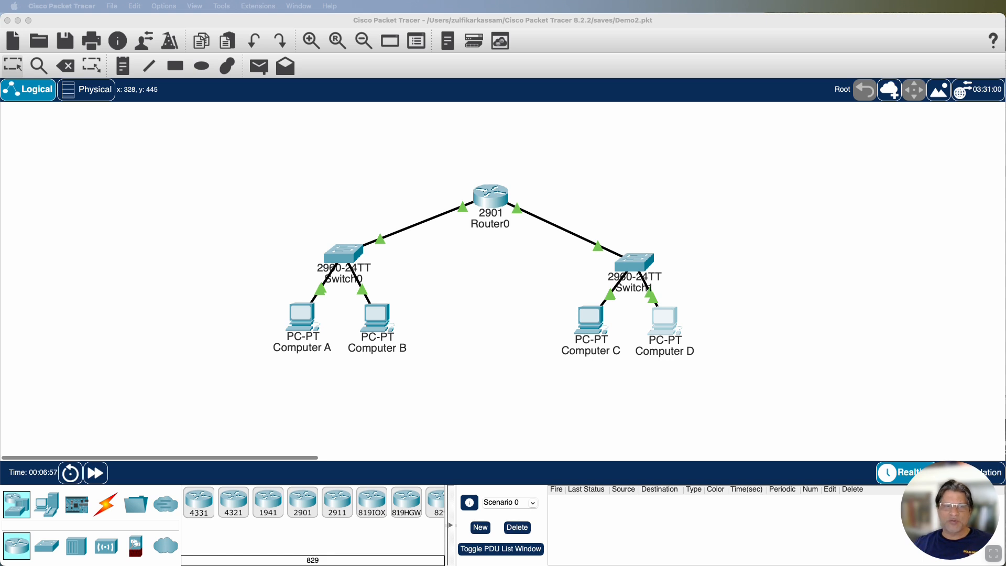
Open the Command Prompt on Computer A and display its ARP table with arp -a
{"action": "left_click", "coordinate": [303, 325]}
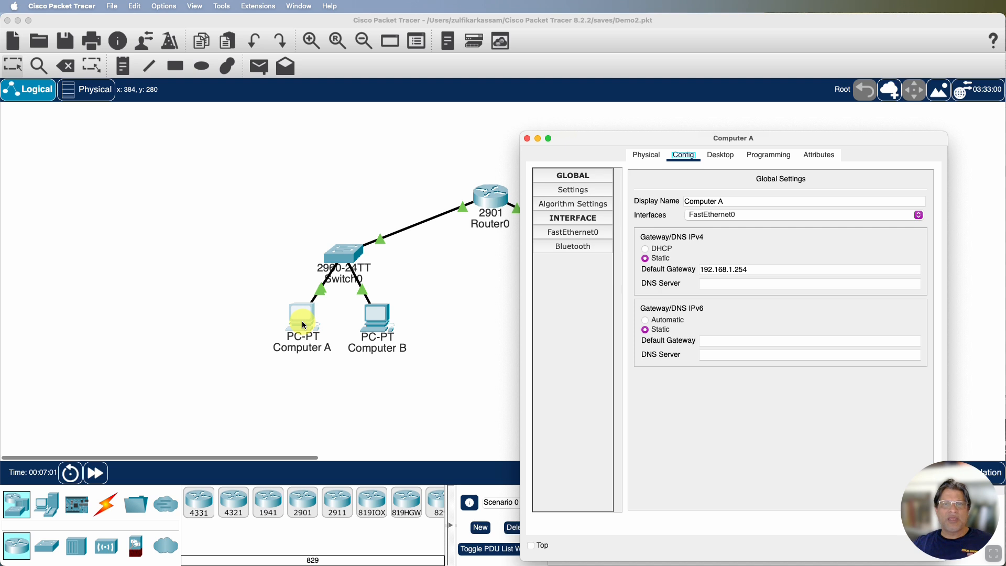
{"action": "left_click", "coordinate": [724, 156]}
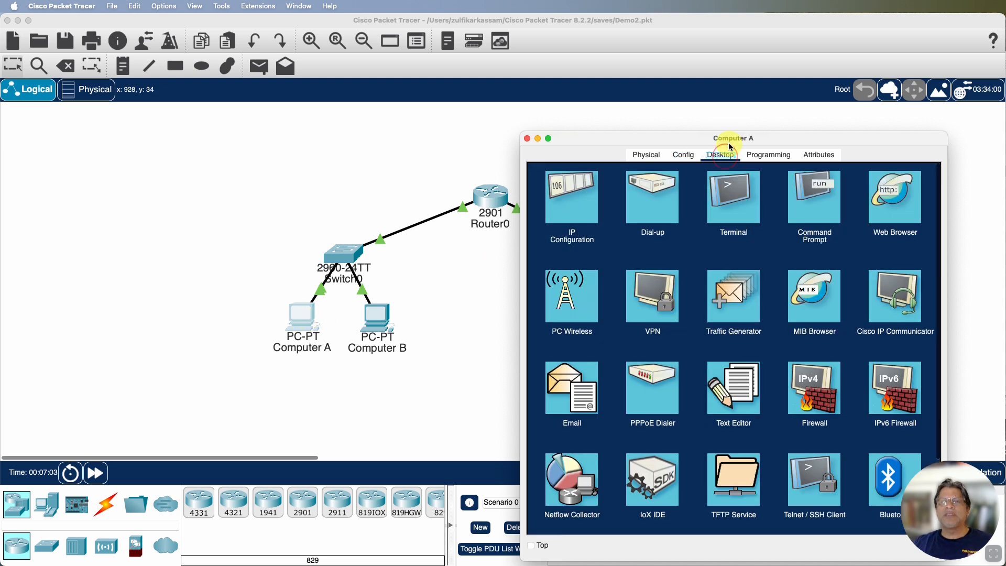
{"action": "left_click_drag", "start_coordinate": [752, 139], "coordinate": [753, 110]}
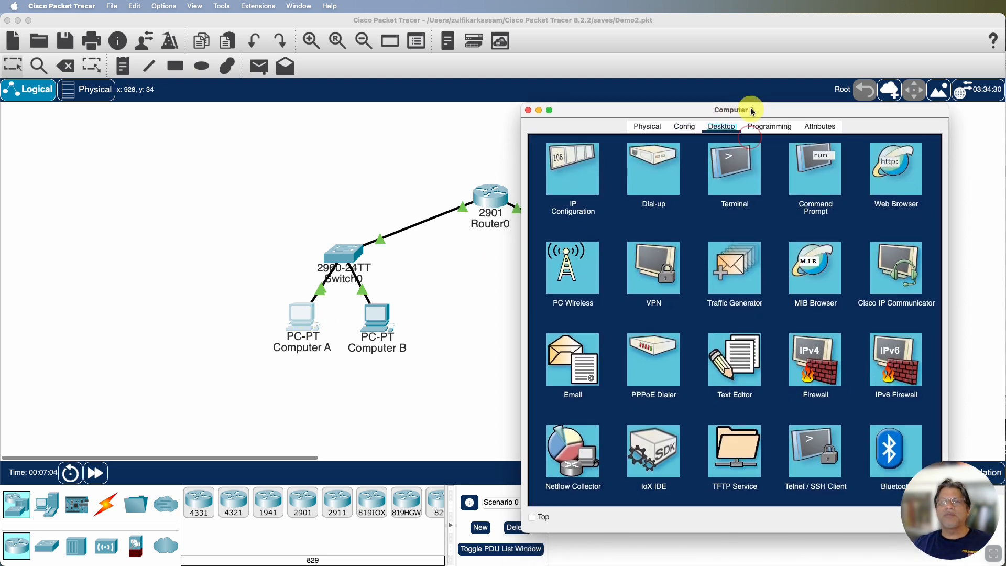
{"action": "left_click", "coordinate": [812, 172]}
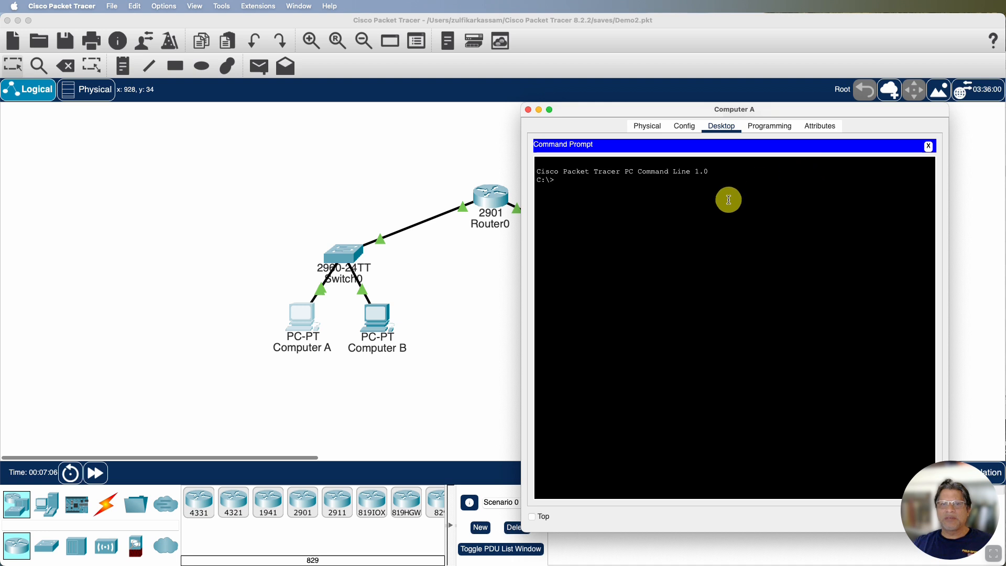
{"action": "type", "text": "arp -a"}
{"action": "key", "text": "Return"}
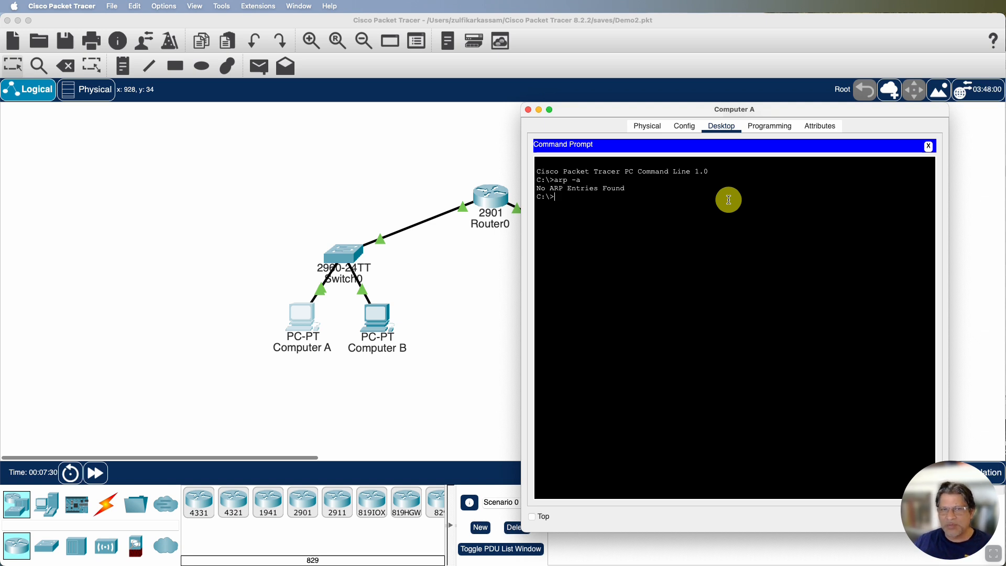
Ping Computer C at 192.168.2.1 twice from Computer A's command prompt
{"action": "type", "text": "ping 192.1"}
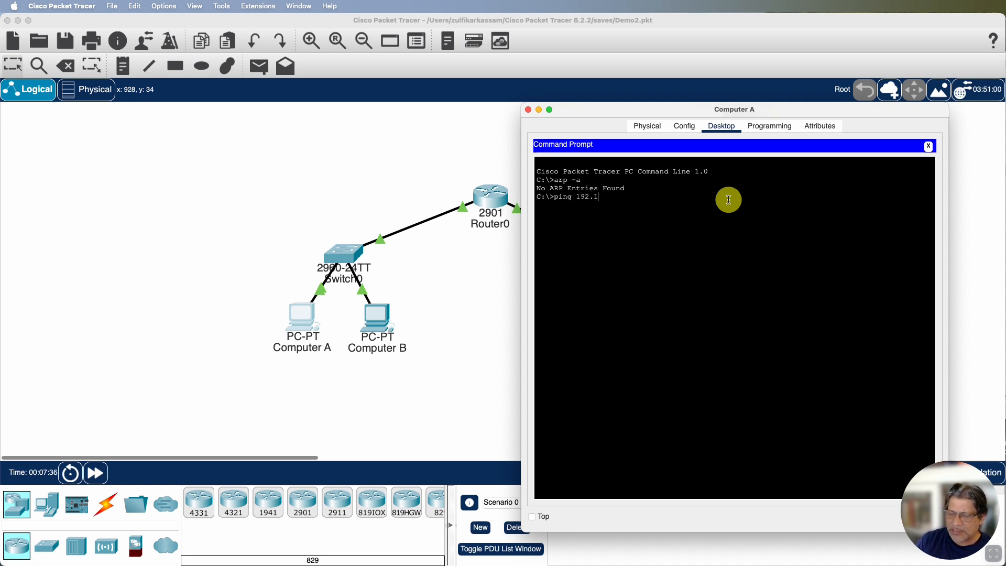
{"action": "type", "text": "68.2.1"}
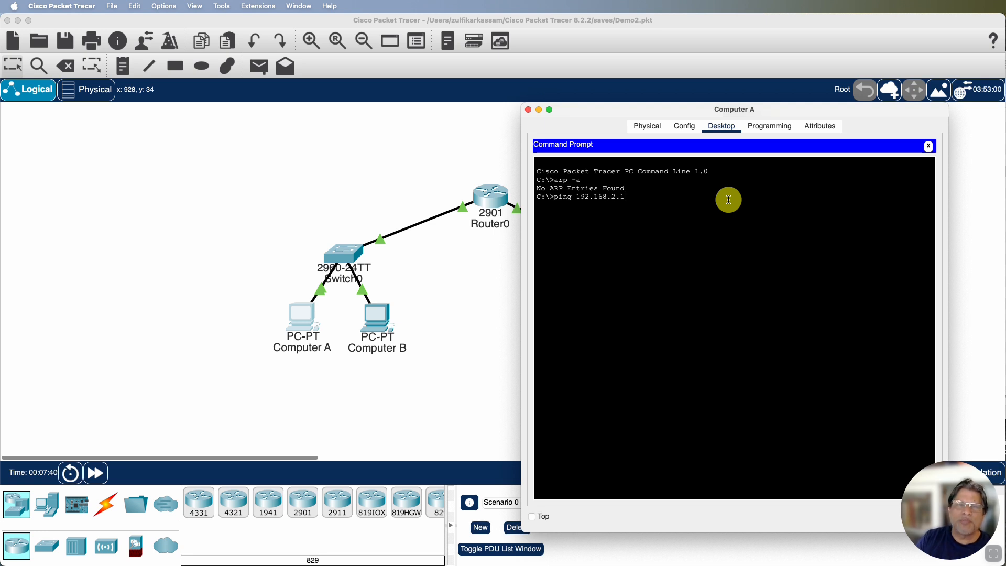
{"action": "key", "text": "Return"}
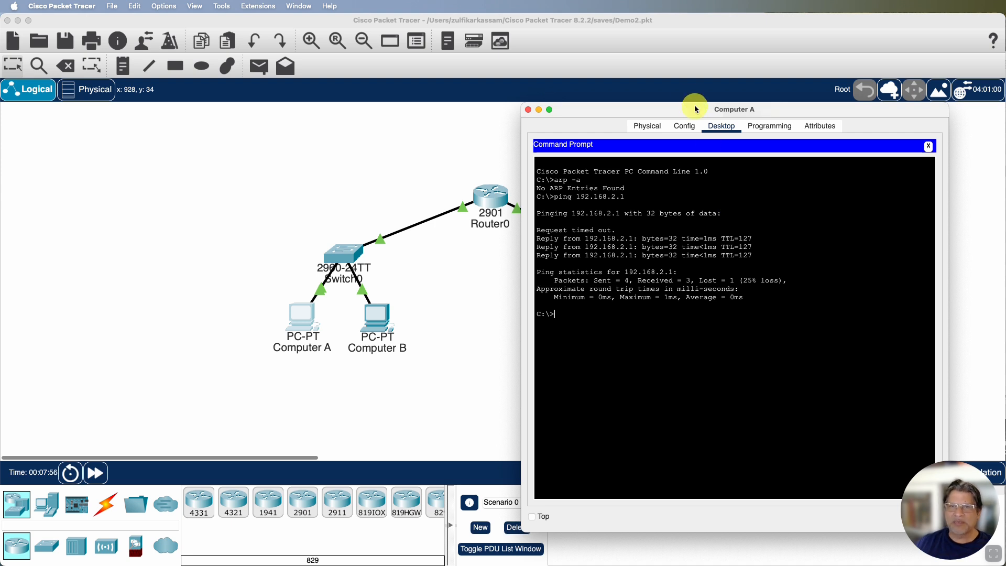
{"action": "left_click_drag", "start_coordinate": [684, 111], "coordinate": [691, 84]}
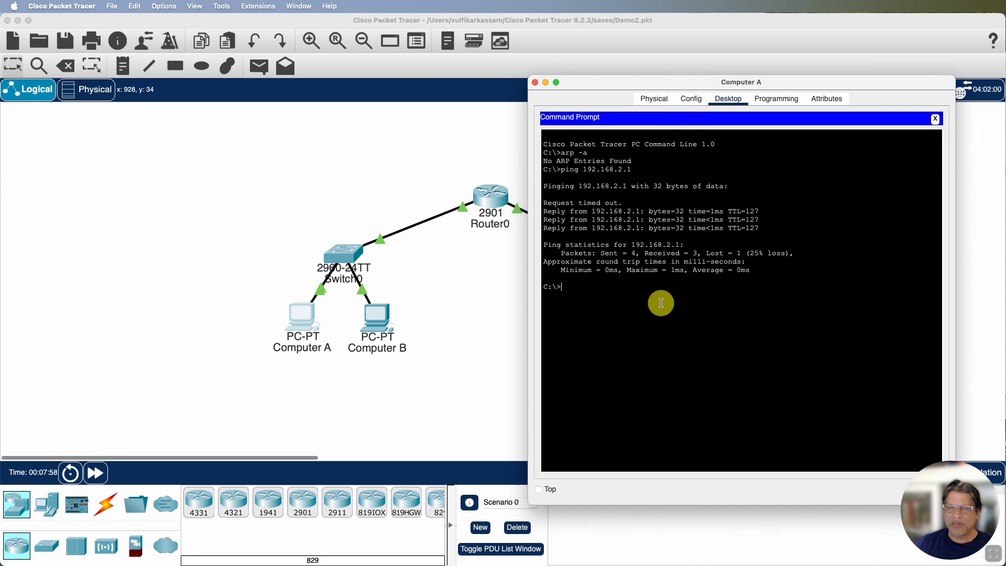
{"action": "key", "text": "Up"}
{"action": "key", "text": "Return"}
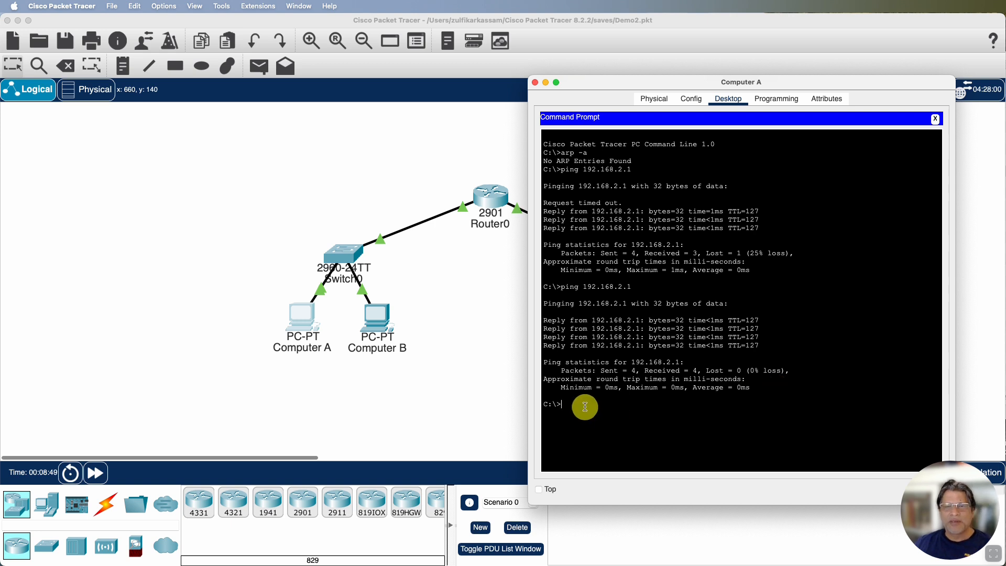
Display Computer A's ARP table again with arp -a following the two pings
{"action": "type", "text": "arp -a"}
{"action": "key", "text": "Return"}
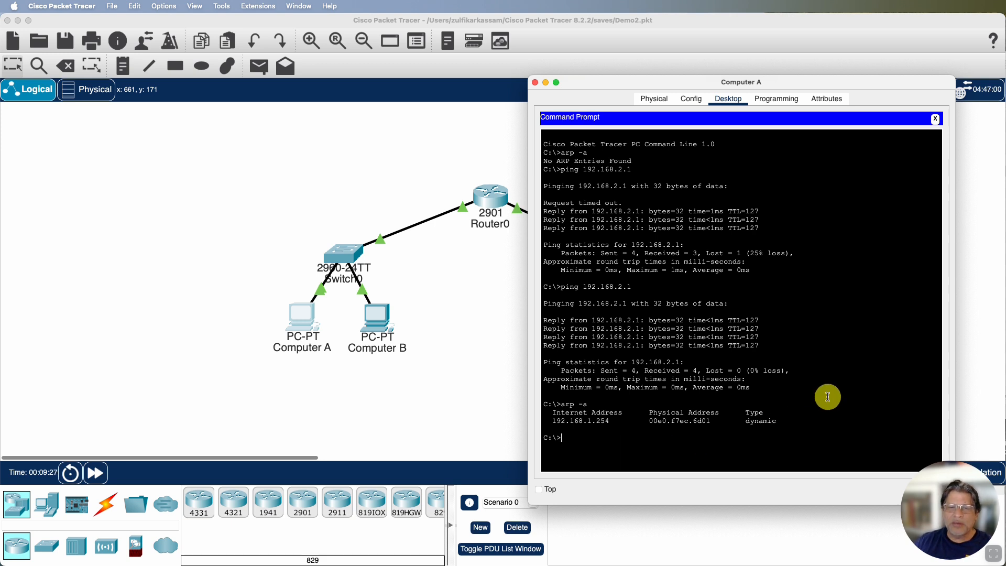
Ping Computer D at 192.168.2.2 from Computer A's command prompt
{"action": "key", "text": "Up"}
{"action": "key", "text": "Up"}
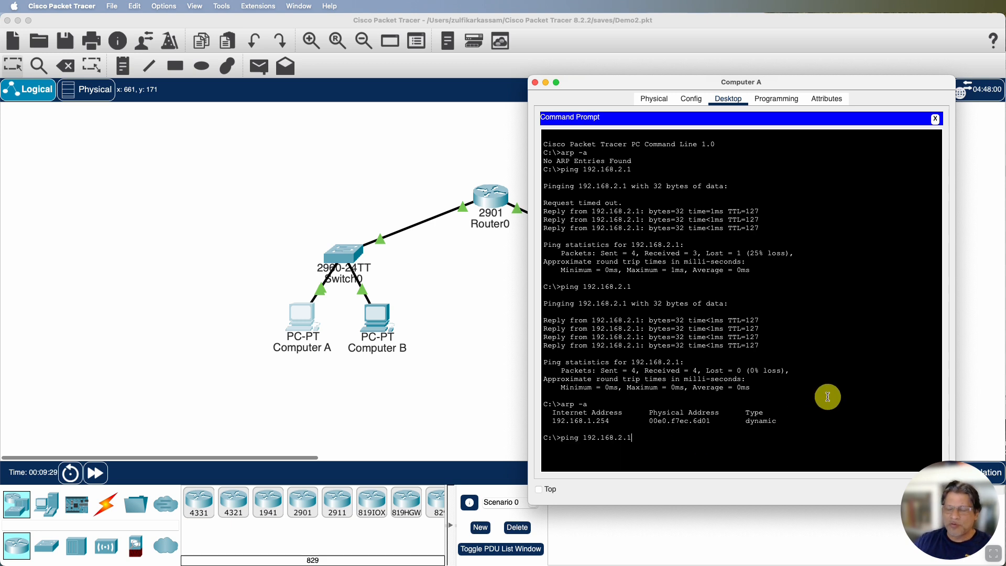
{"action": "type", "text": "2"}
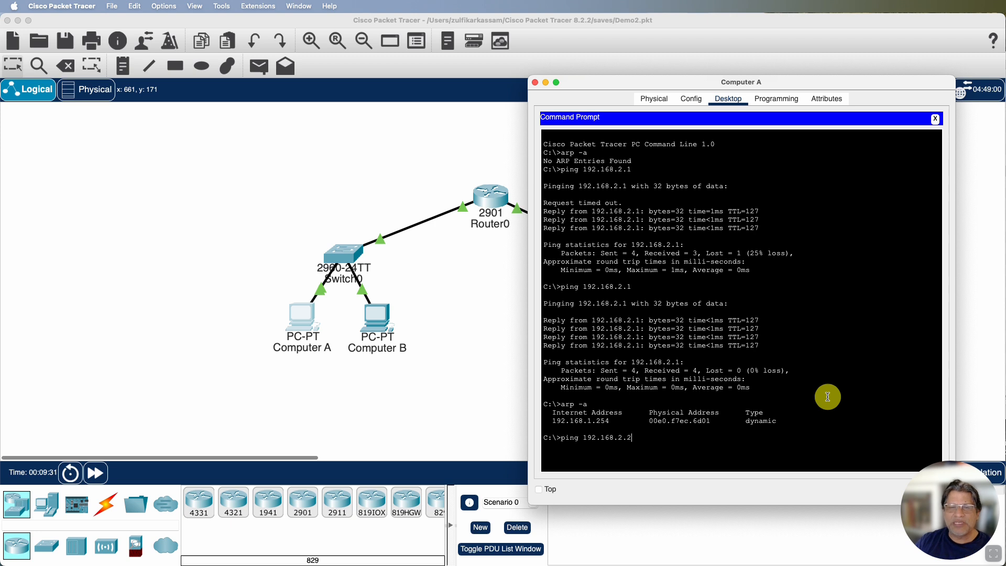
{"action": "key", "text": "Return"}
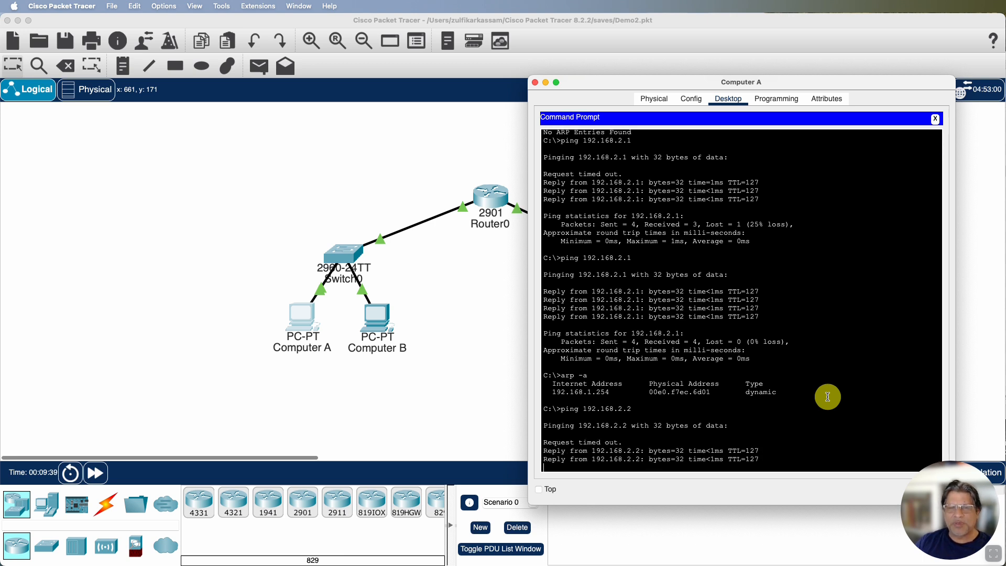
Ping Computer D at 192.168.2.2 once more from Computer A and list the ARP table with arp -a
{"action": "key", "text": "Up"}
{"action": "key", "text": "Return"}
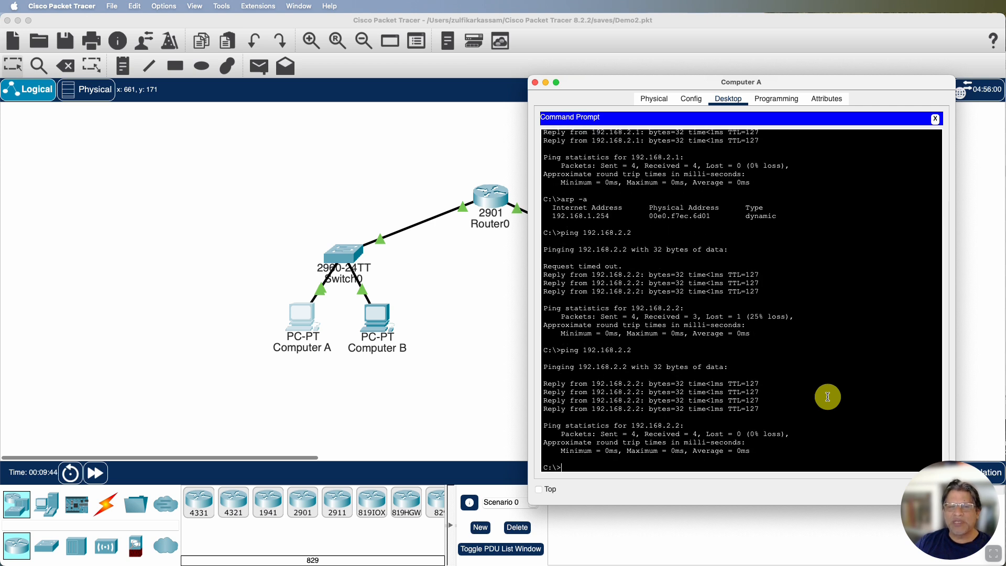
{"action": "key", "text": "Up"}
{"action": "key", "text": "Up"}
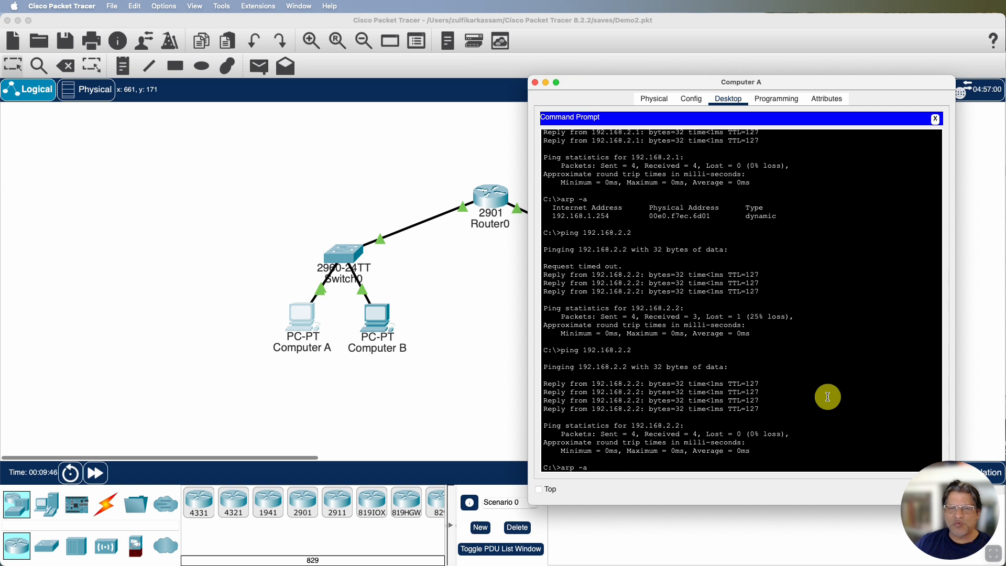
{"action": "key", "text": "Return"}
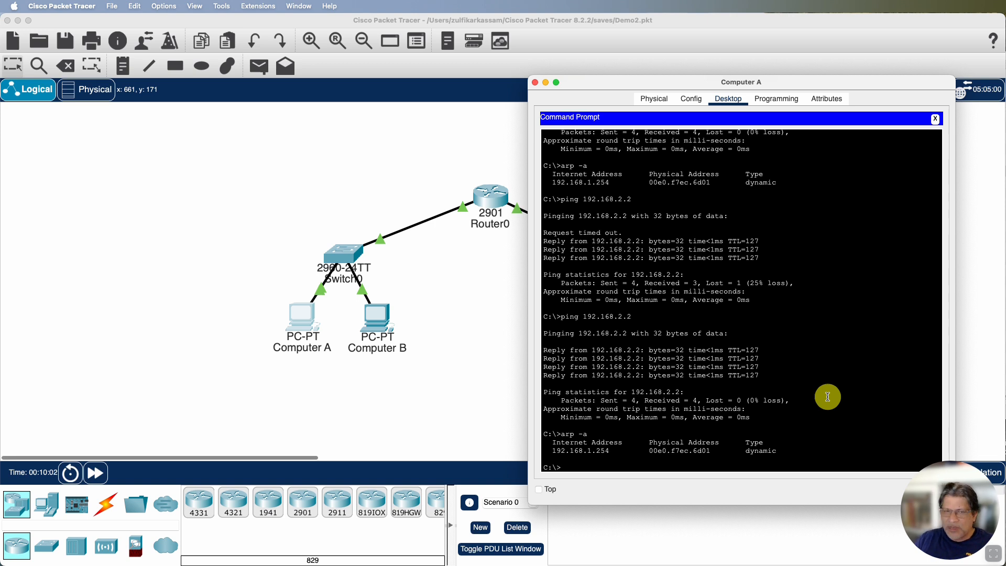
Ping Computer B at 192.168.1.2, on the same network, from Computer A's command prompt
{"action": "key", "text": "Up"}
{"action": "key", "text": "Up"}
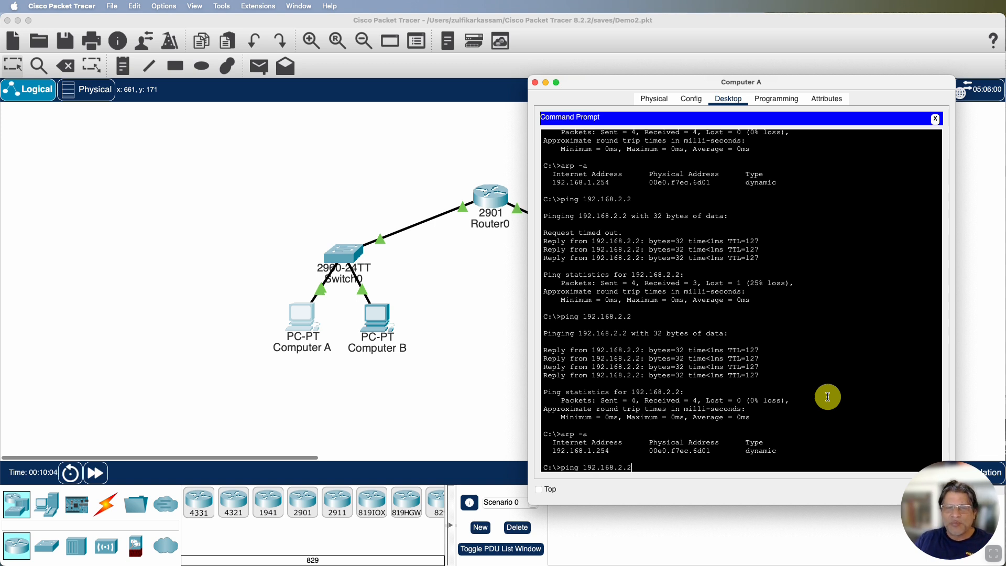
{"action": "key", "text": "BackSpace"}
{"action": "key", "text": "BackSpace"}
{"action": "key", "text": "BackSpace"}
{"action": "type", "text": "1"}
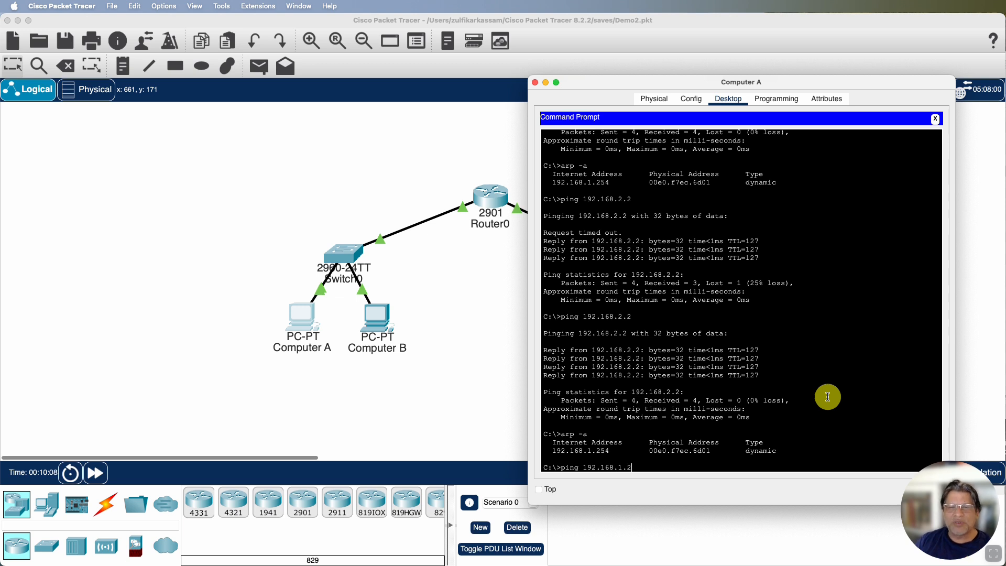
{"action": "key", "text": "Return"}
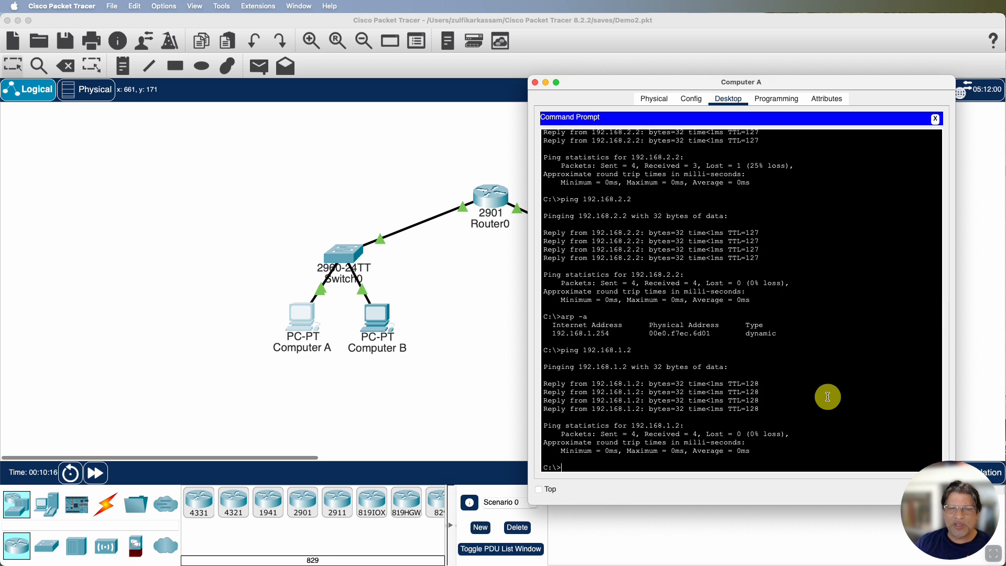
Display Computer A's ARP table with arp -a following the ping to Computer B, and close Computer A's window
{"action": "key", "text": "Up"}
{"action": "key", "text": "Up"}
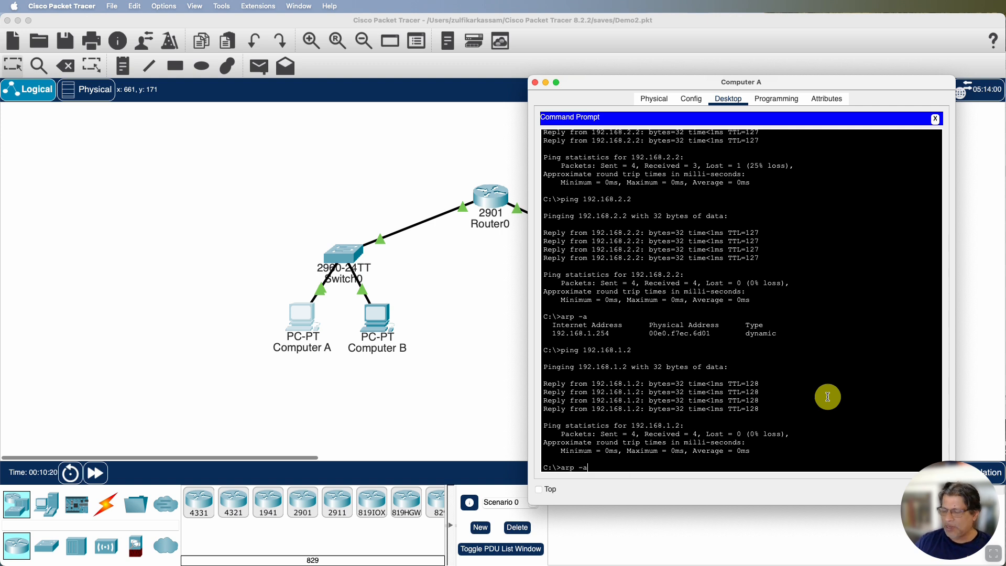
{"action": "key", "text": "Return"}
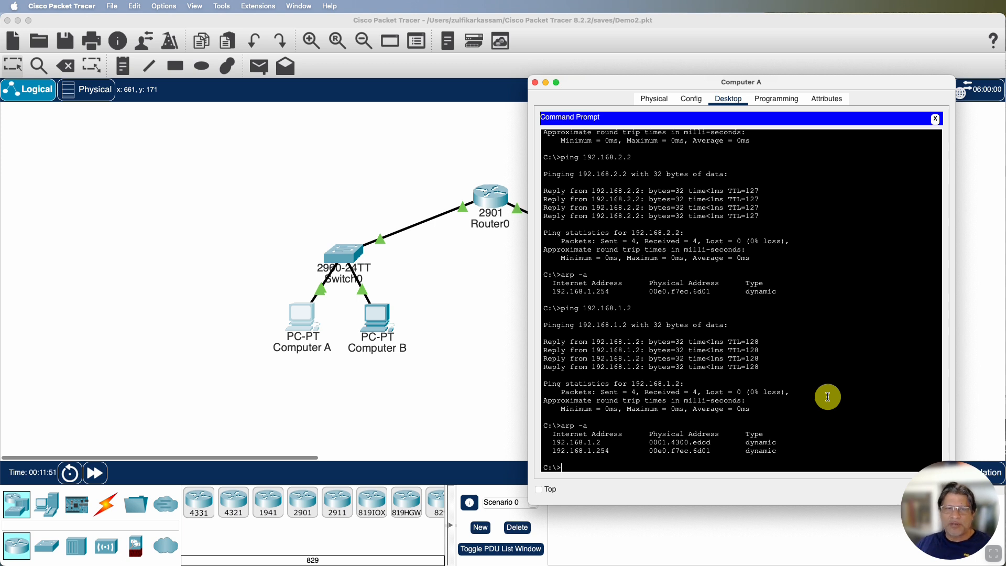
{"action": "left_click", "coordinate": [535, 83]}
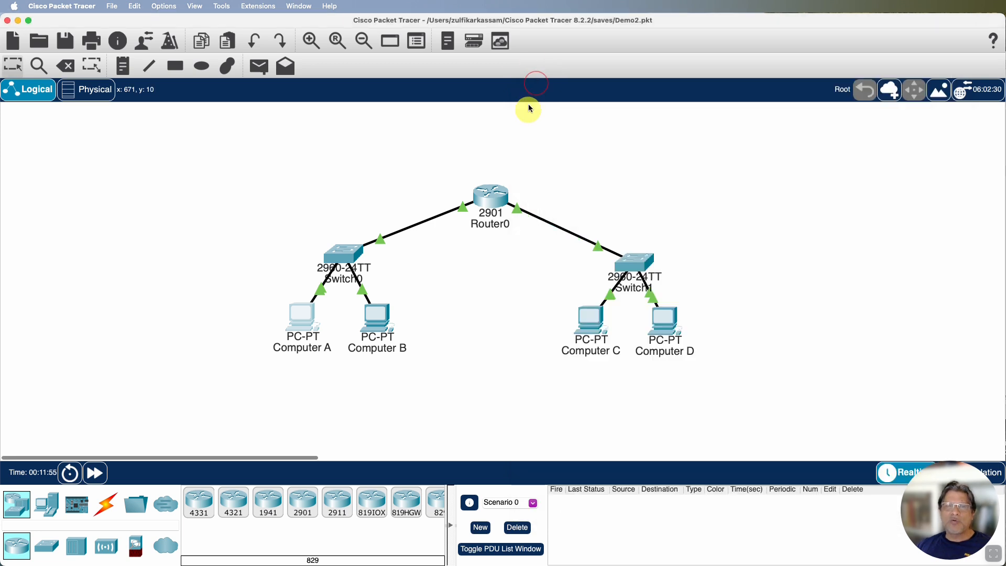
Open Router0's command line interface and enter privileged mode with enable
{"action": "left_click", "coordinate": [497, 202]}
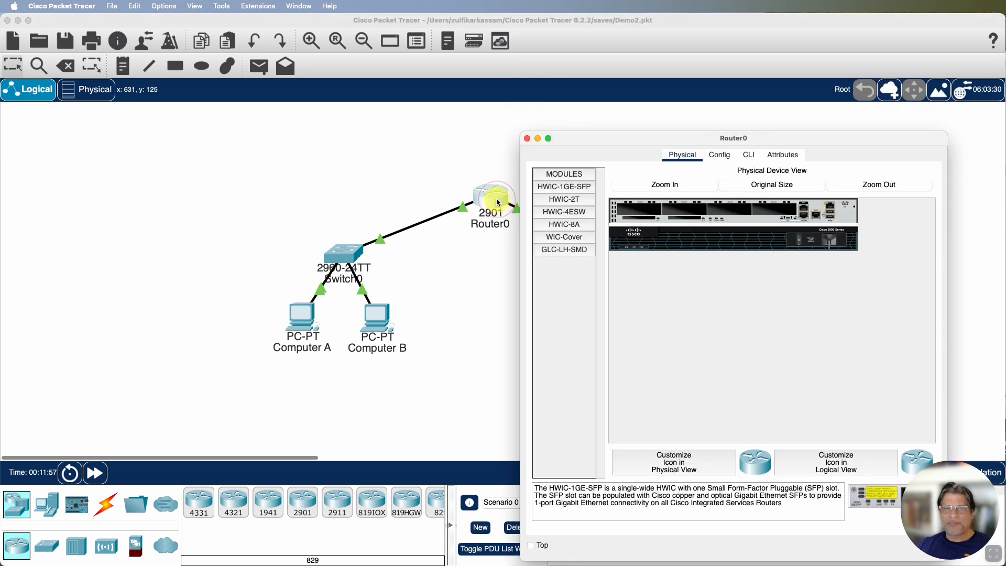
{"action": "left_click", "coordinate": [748, 155]}
{"action": "key", "text": "Return"}
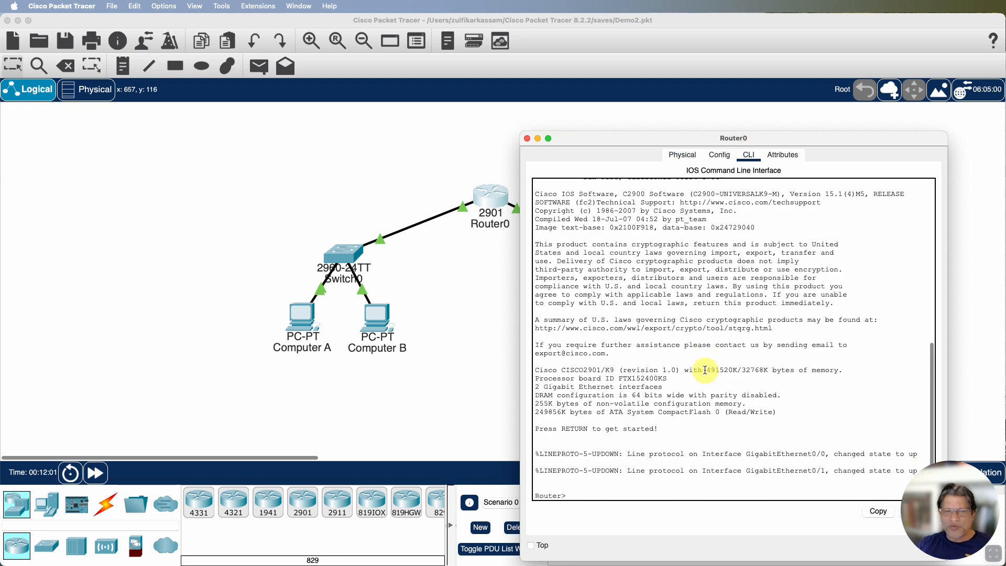
{"action": "key", "text": "Return"}
{"action": "type", "text": "enable"}
{"action": "key", "text": "Return"}
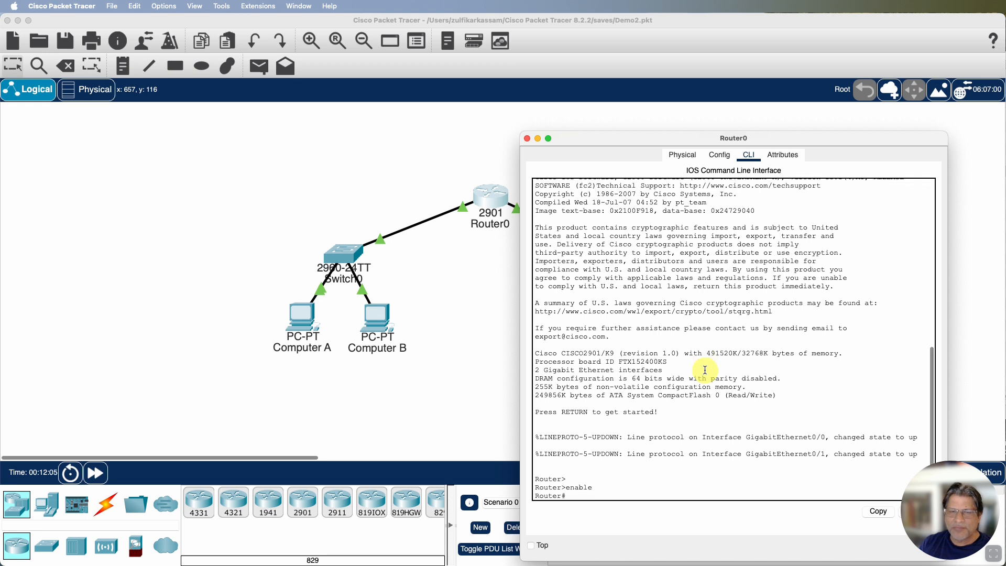
Display Router0's ARP table with show arp, and close the router's window when done reading it
{"action": "type", "text": "show arp"}
{"action": "key", "text": "Return"}
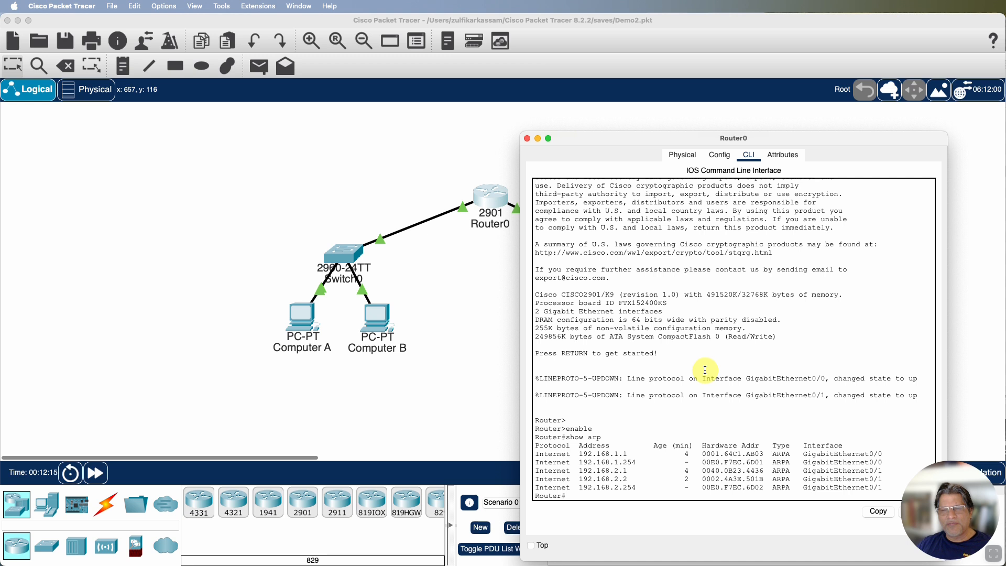
{"action": "left_click_drag", "start_coordinate": [654, 139], "coordinate": [646, 107]}
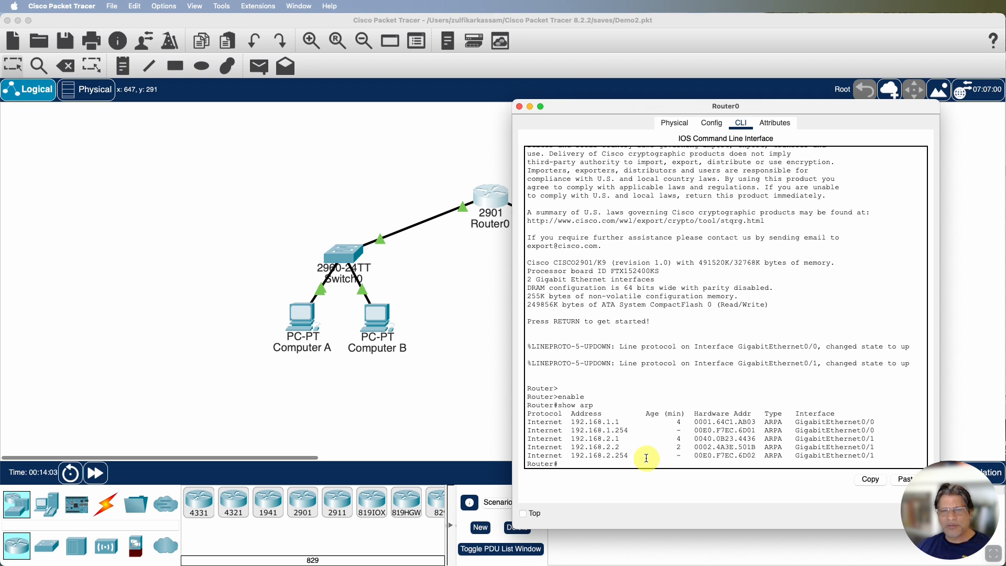
{"action": "left_click", "coordinate": [519, 107]}
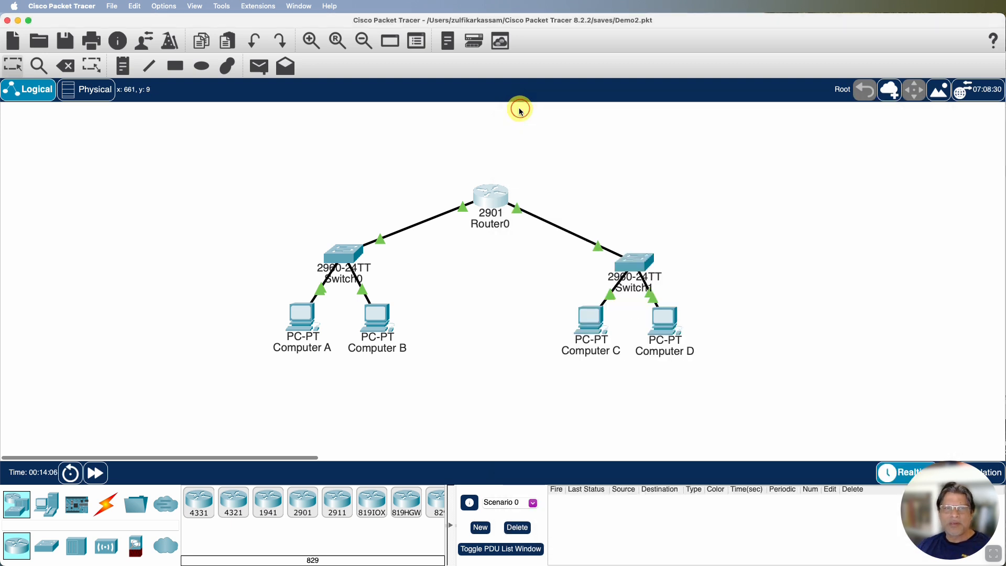
Open Switch0's command line interface and enter privileged mode with enable
{"action": "left_click", "coordinate": [349, 258]}
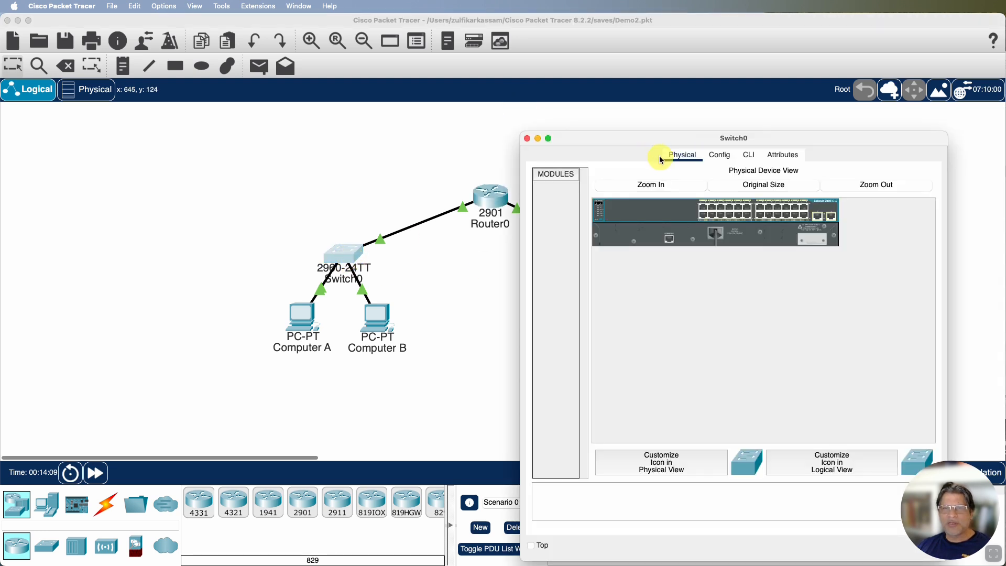
{"action": "left_click", "coordinate": [722, 159]}
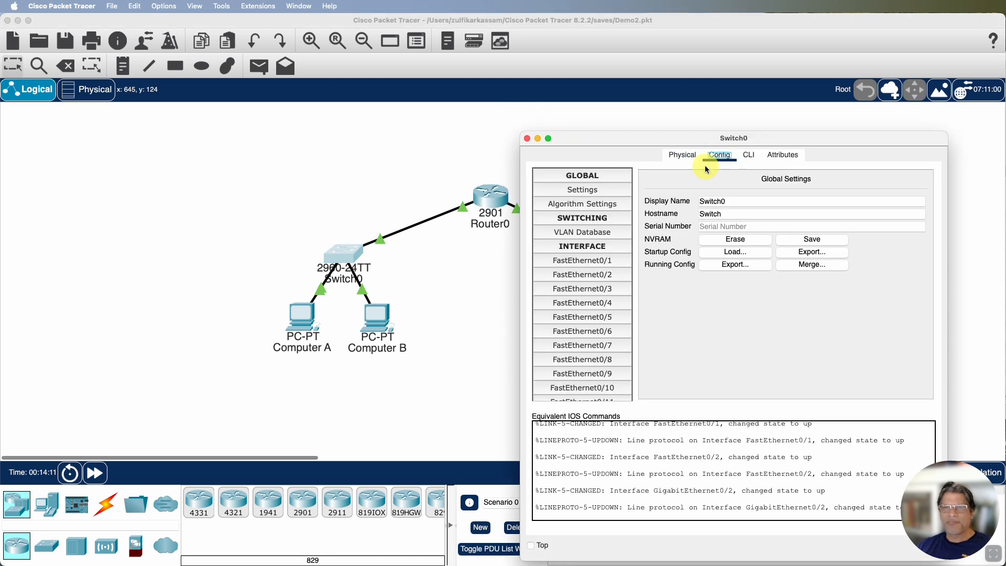
{"action": "left_click", "coordinate": [749, 155]}
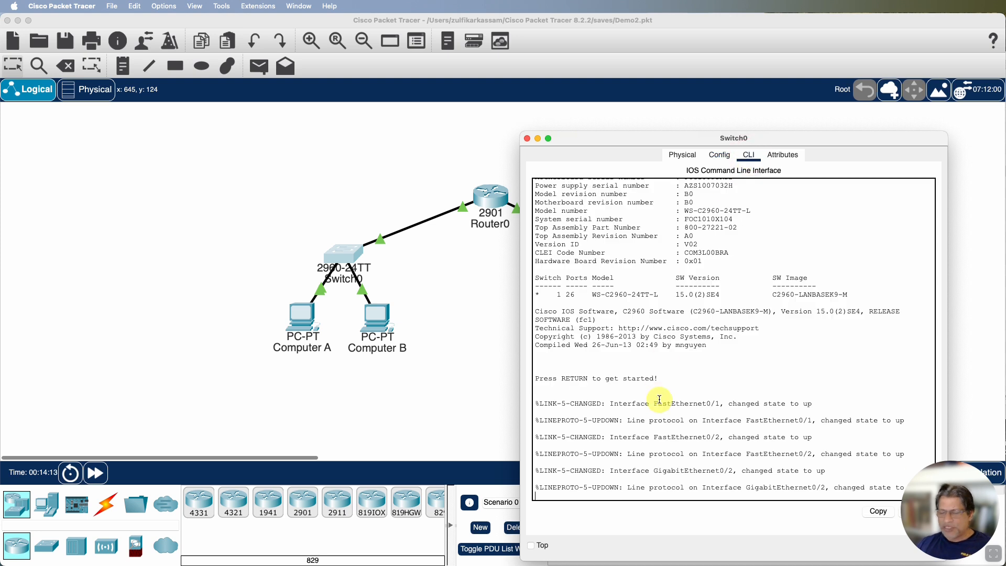
{"action": "key", "text": "Return"}
{"action": "key", "text": "Return"}
{"action": "key", "text": "Return"}
{"action": "type", "text": "enable"}
{"action": "key", "text": "Return"}
Display Switch0's MAC address table with show mac-address-table
{"action": "type", "text": "show mac"}
{"action": "key", "text": "Tab"}
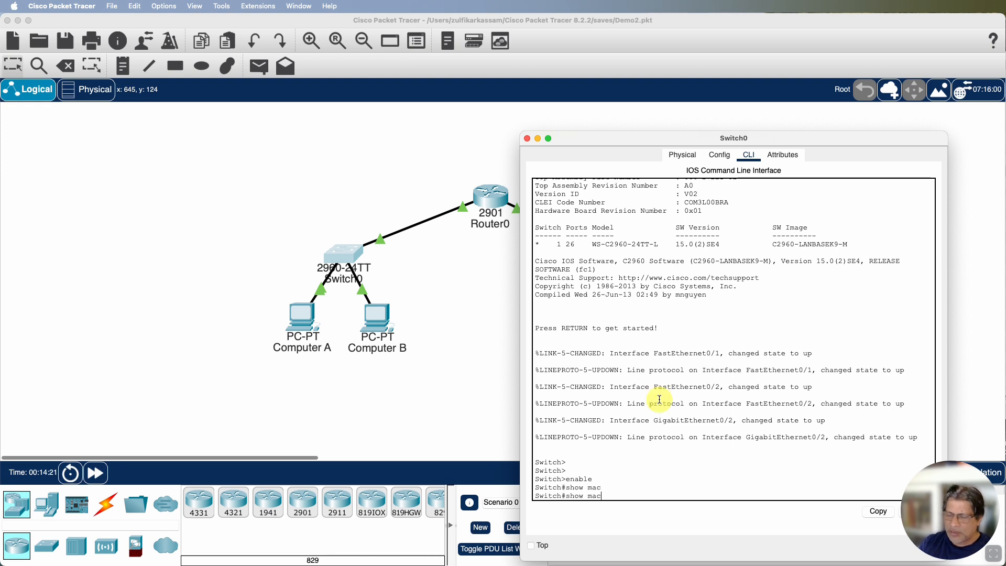
{"action": "type", "text": "-address-table"}
{"action": "key", "text": "Tab"}
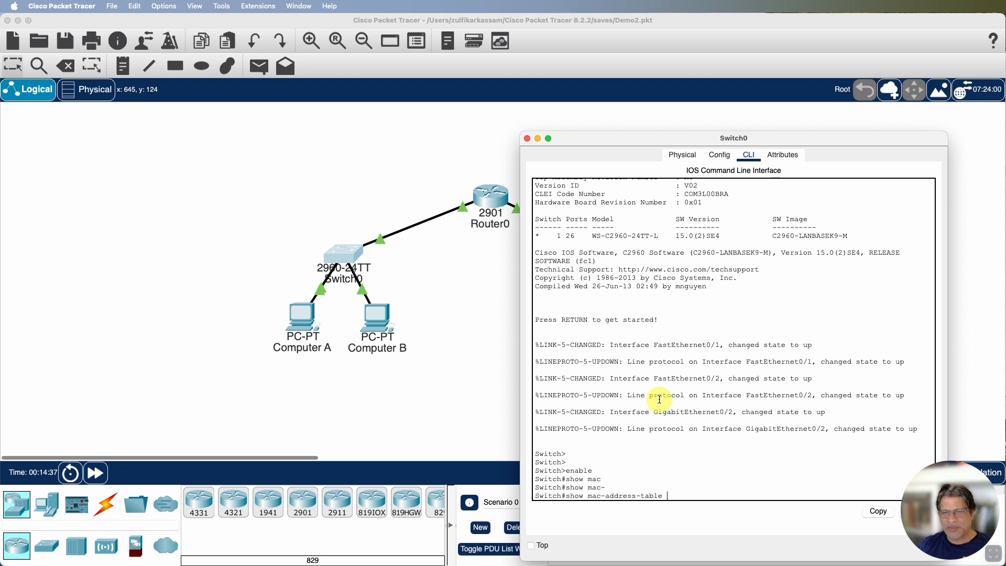
{"action": "key", "text": "Return"}
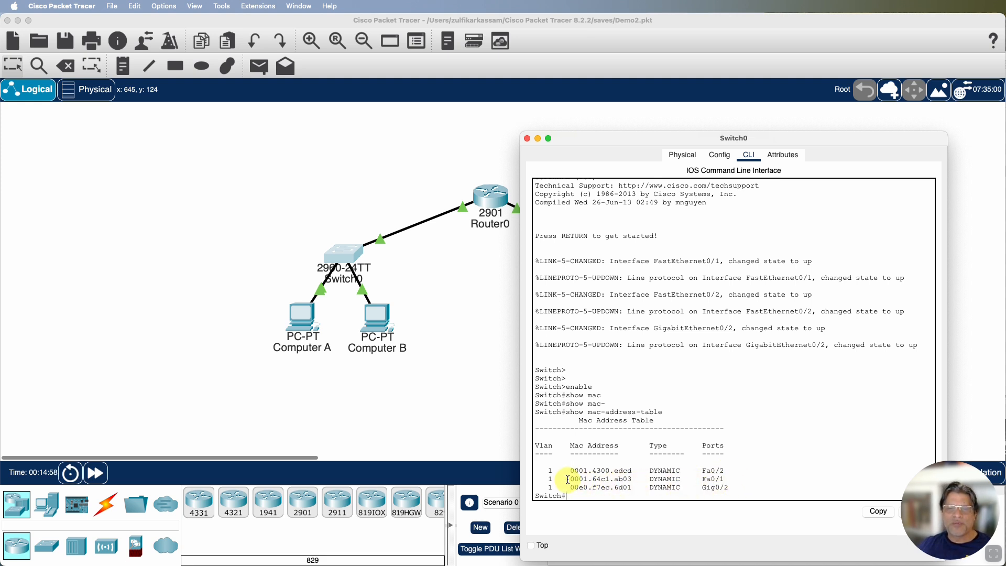
Examine the MAC addresses and their matching ports in Switch0's table, and close the switch's window
{"action": "left_click_drag", "start_coordinate": [569, 480], "coordinate": [632, 480]}
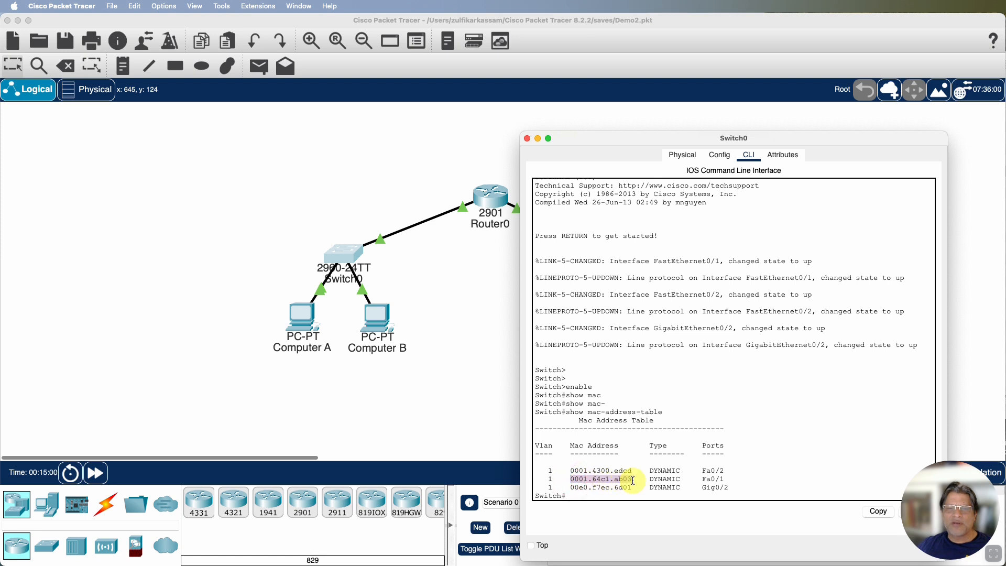
{"action": "left_click_drag", "start_coordinate": [570, 471], "coordinate": [634, 471]}
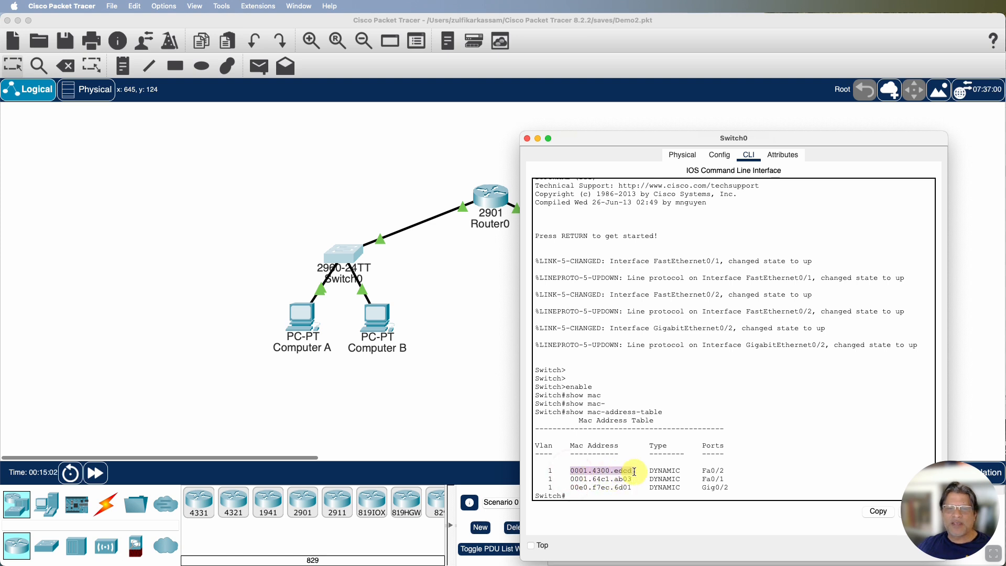
{"action": "left_click_drag", "start_coordinate": [702, 471], "coordinate": [725, 471]}
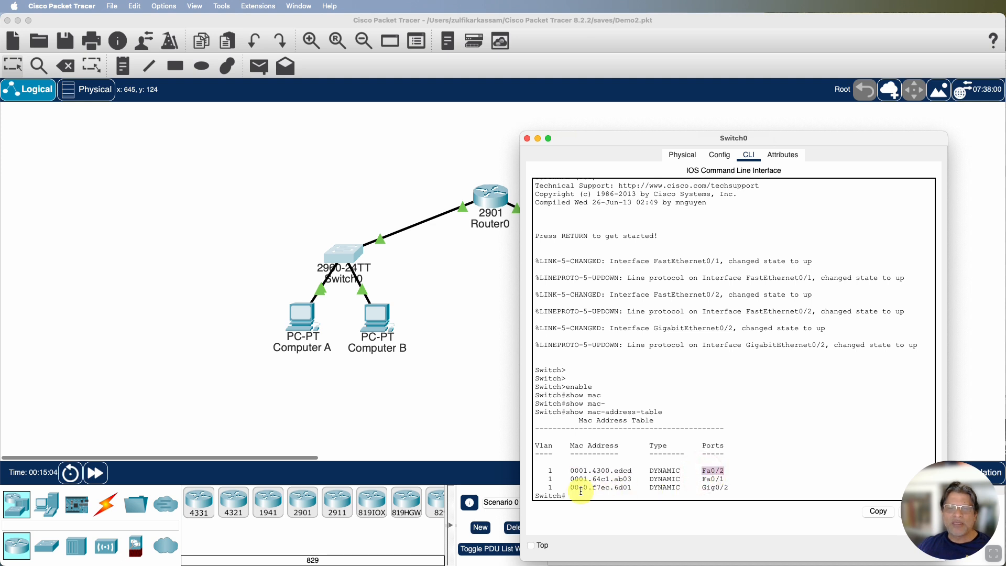
{"action": "left_click_drag", "start_coordinate": [570, 488], "coordinate": [633, 487]}
{"action": "left_click_drag", "start_coordinate": [701, 487], "coordinate": [732, 488]}
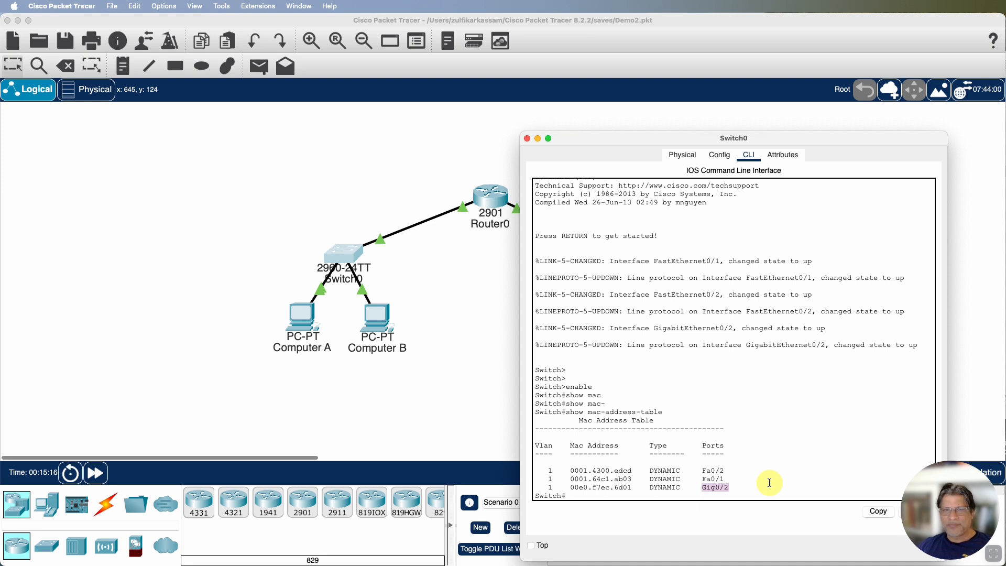
{"action": "left_click", "coordinate": [527, 138]}
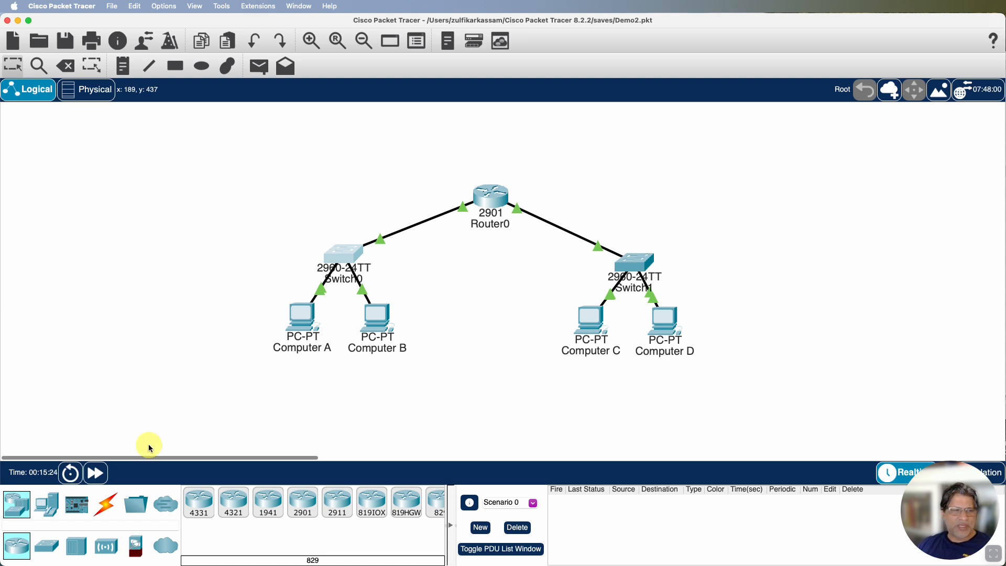
Add a Server-PT end device to the workspace, above and to the right of Switch1
{"action": "left_click", "coordinate": [47, 506]}
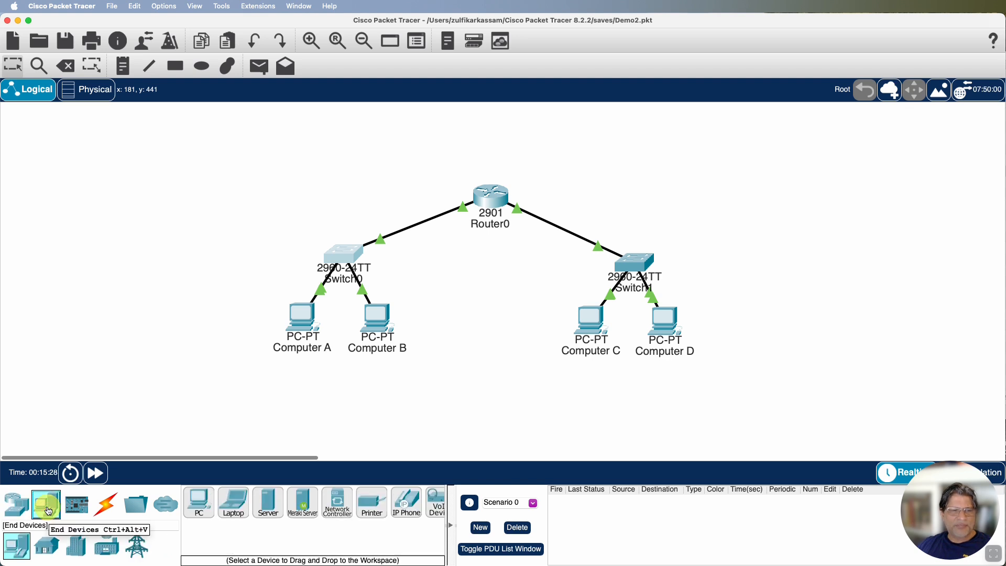
{"action": "left_click", "coordinate": [268, 503]}
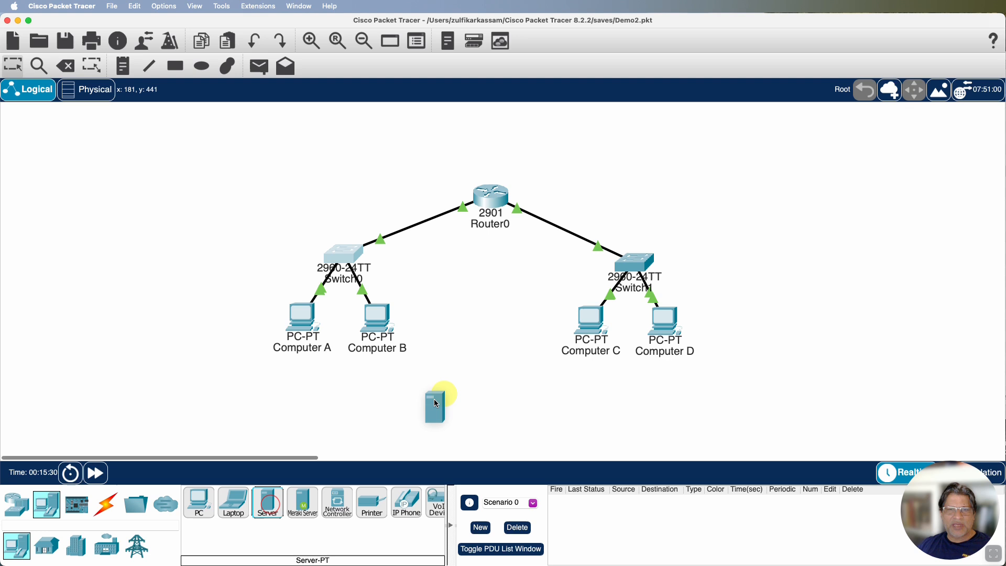
{"action": "left_click", "coordinate": [713, 206]}
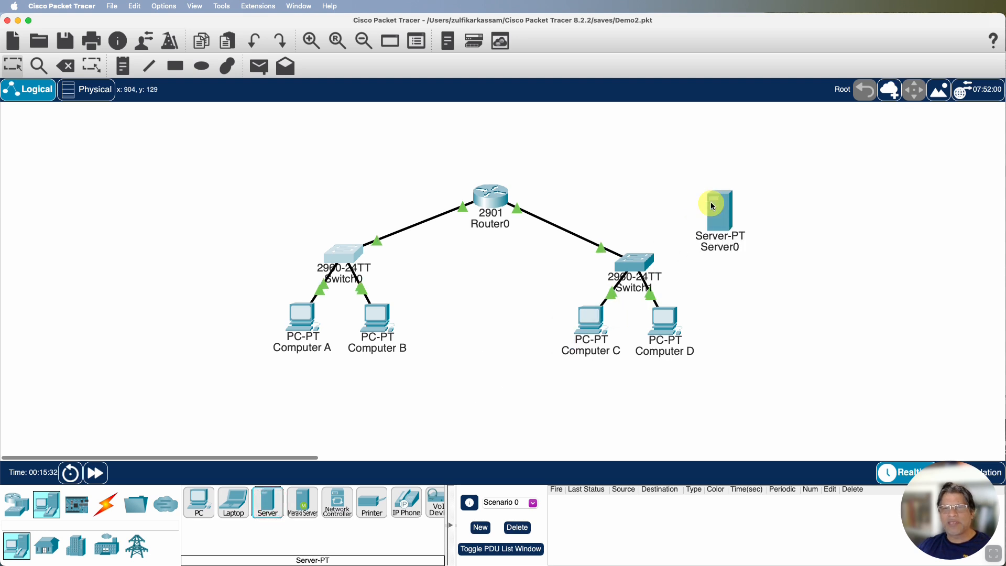
{"action": "mouse_move", "coordinate": [711, 205]}
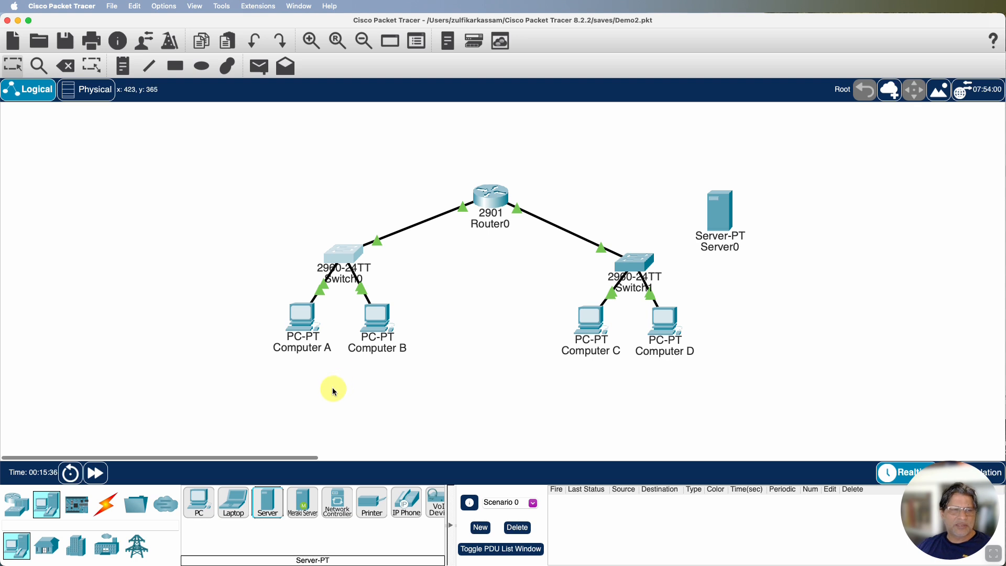
Connect Server0's FastEthernet0 to Switch1's FastEthernet0/24 with a copper straight-through cable
{"action": "left_click", "coordinate": [109, 510]}
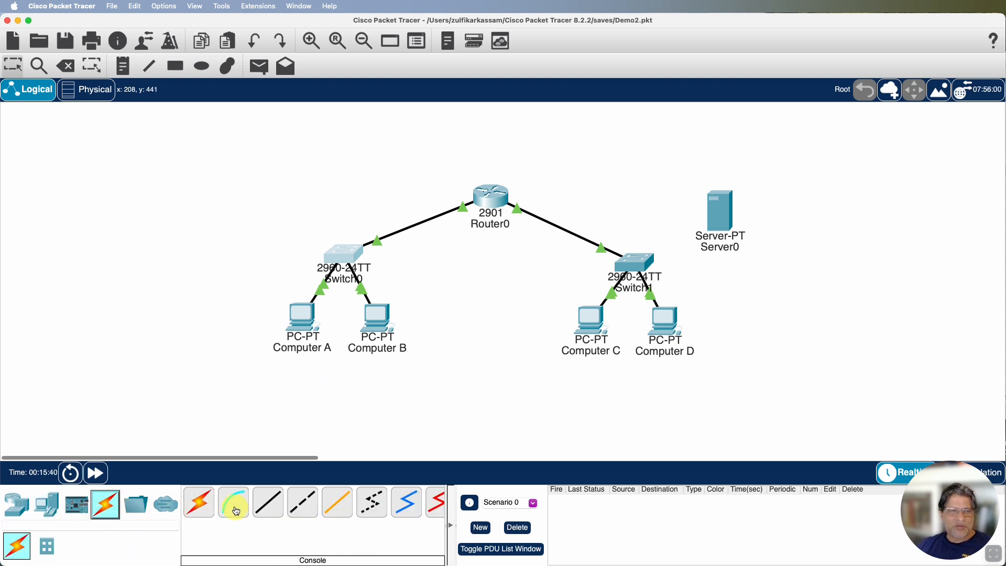
{"action": "left_click", "coordinate": [270, 507]}
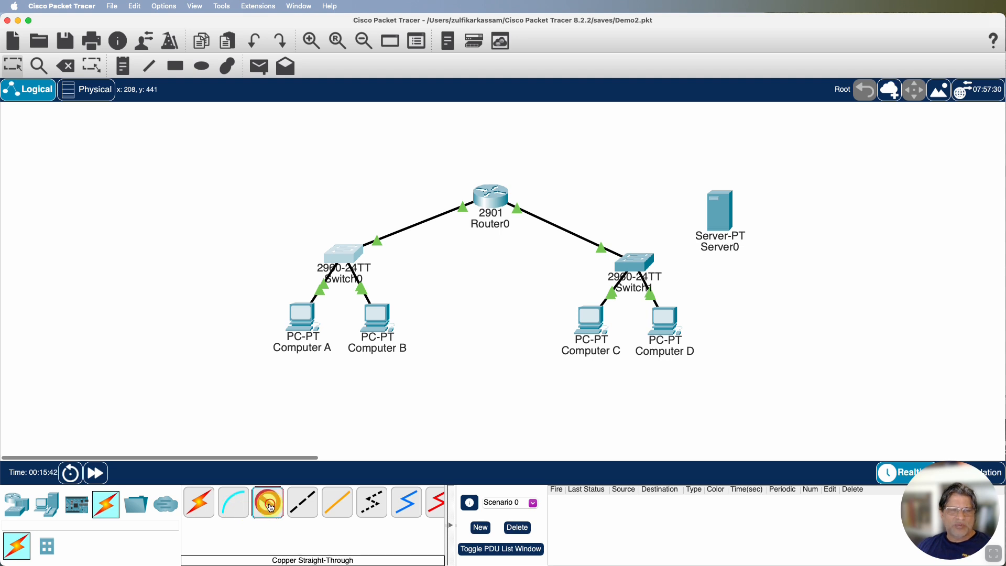
{"action": "left_click", "coordinate": [718, 221]}
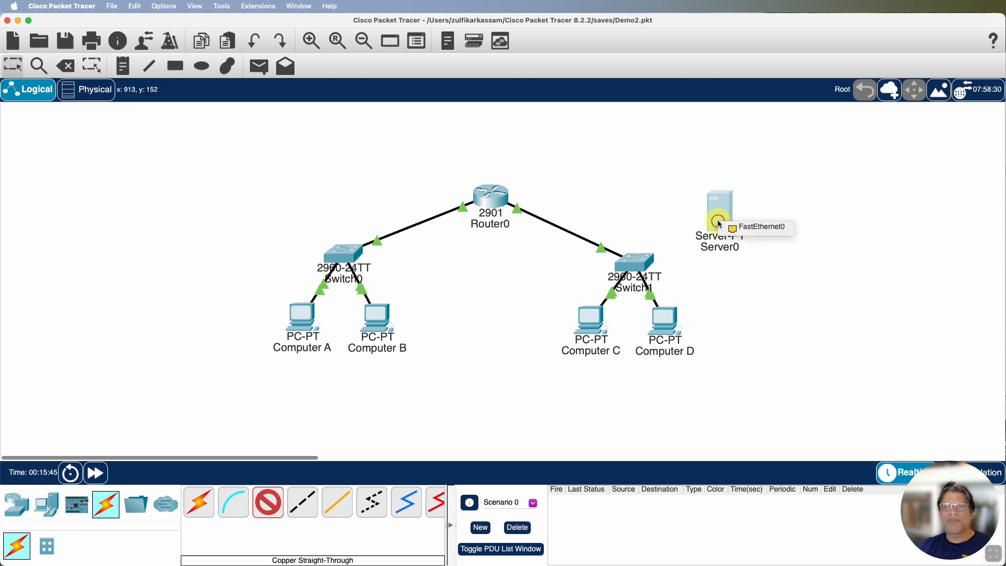
{"action": "left_click", "coordinate": [753, 224]}
{"action": "left_click", "coordinate": [649, 261]}
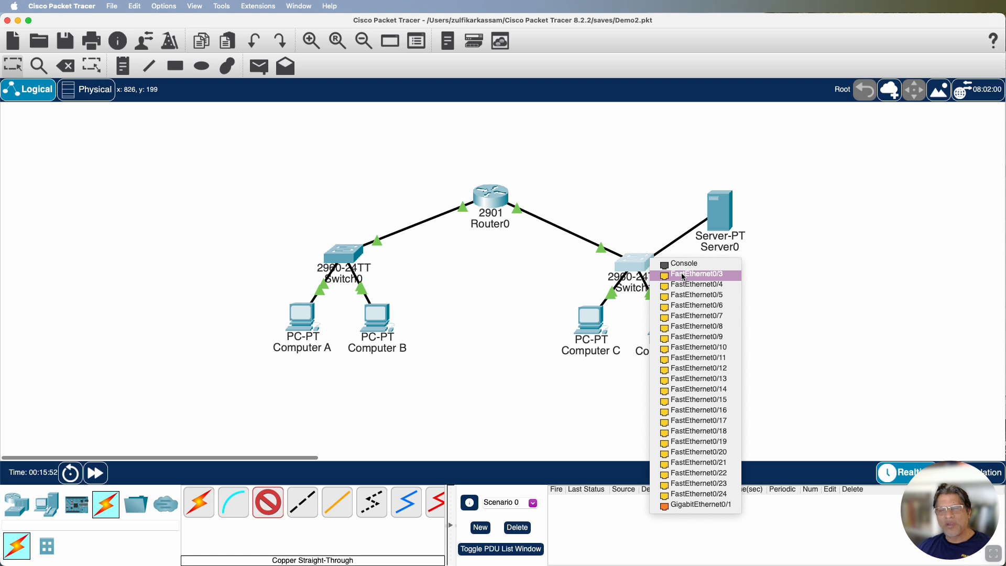
{"action": "left_click", "coordinate": [682, 496]}
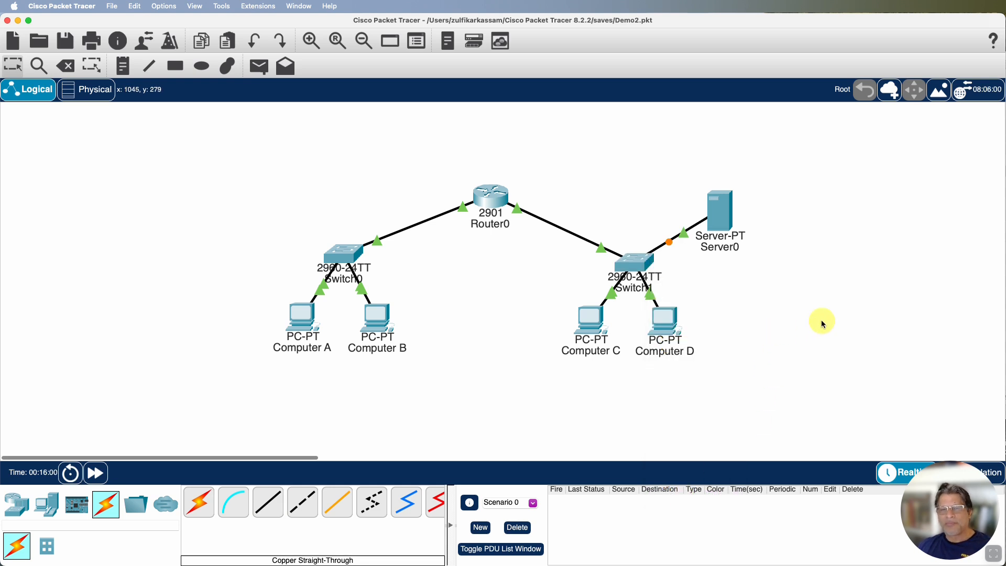
Review Computer D's default gateway and FastEthernet0 IP settings, and close its configuration window
{"action": "left_click", "coordinate": [665, 325]}
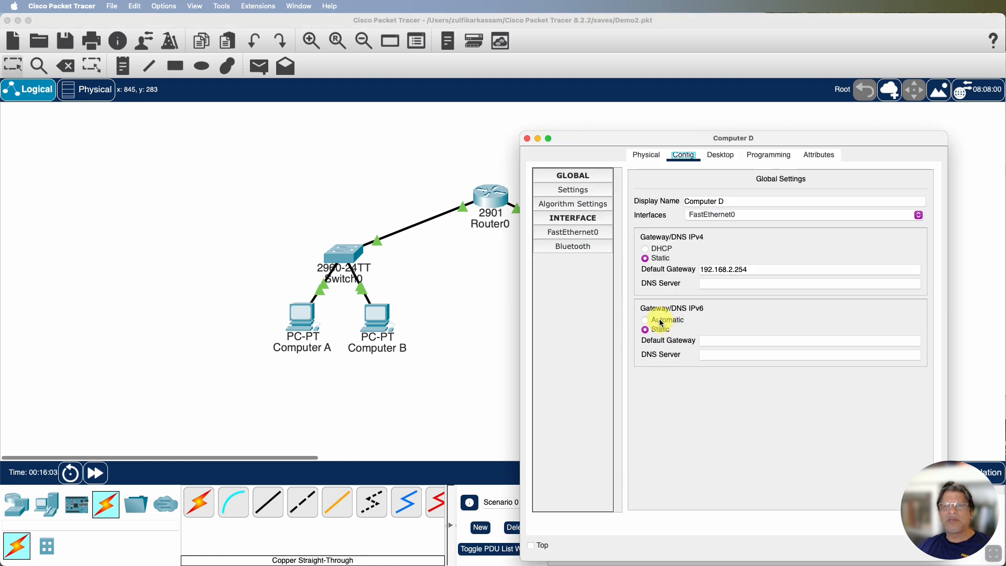
{"action": "left_click", "coordinate": [573, 232]}
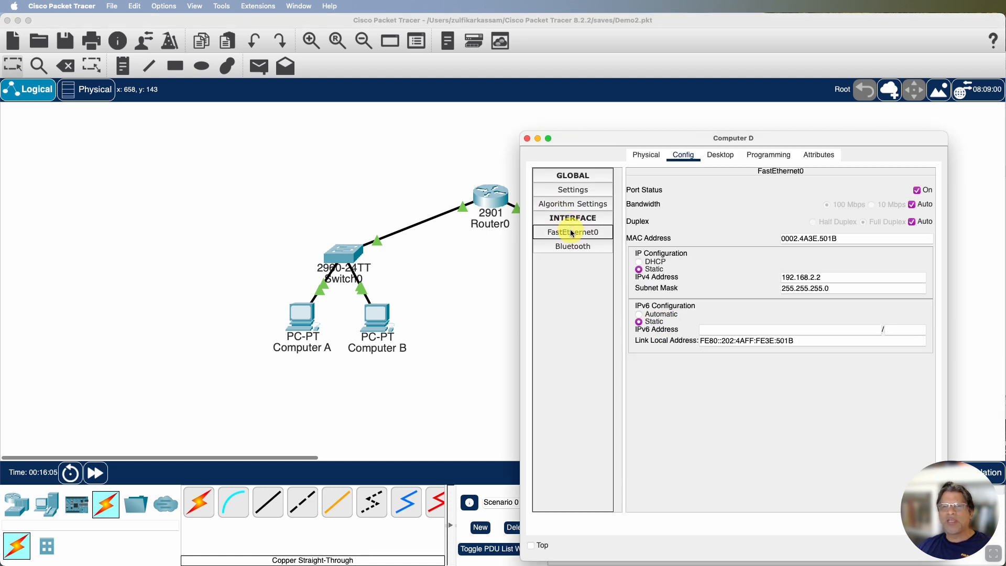
{"action": "left_click", "coordinate": [526, 140]}
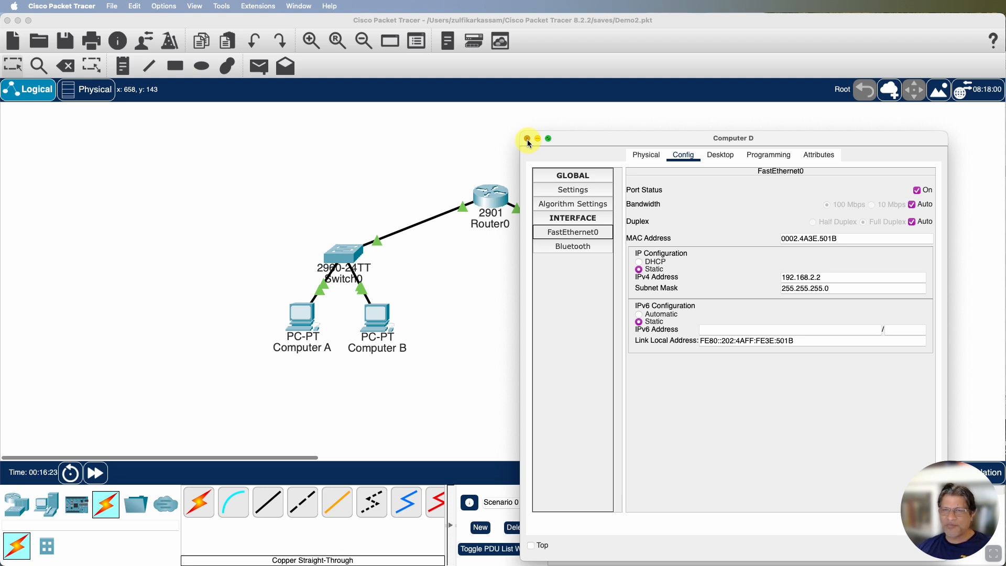
{"action": "left_click", "coordinate": [528, 139]}
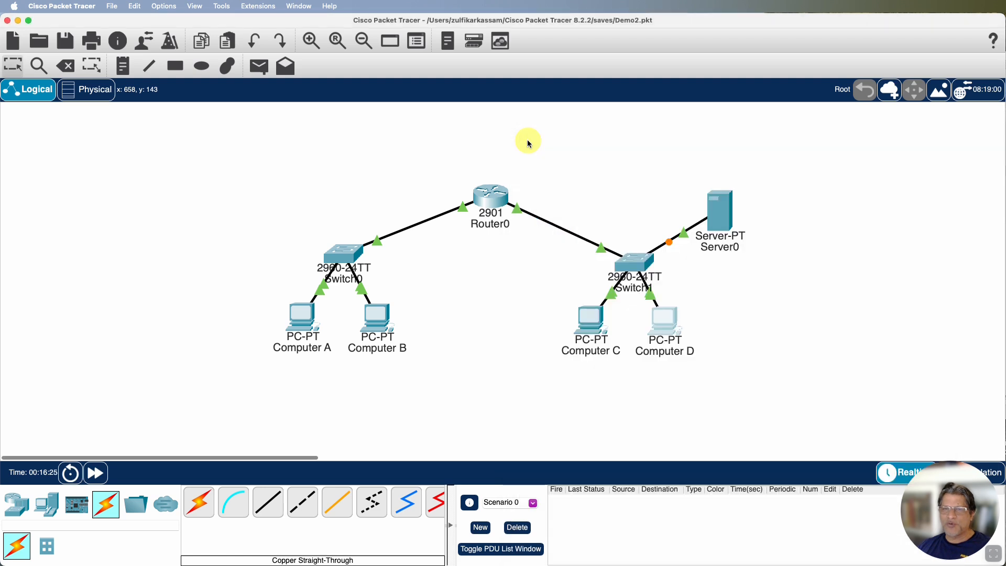
Assign Server0's FastEthernet0 the static IPv4 address 192.168.2.100 with subnet mask 255.255.255.0
{"action": "left_click", "coordinate": [719, 219]}
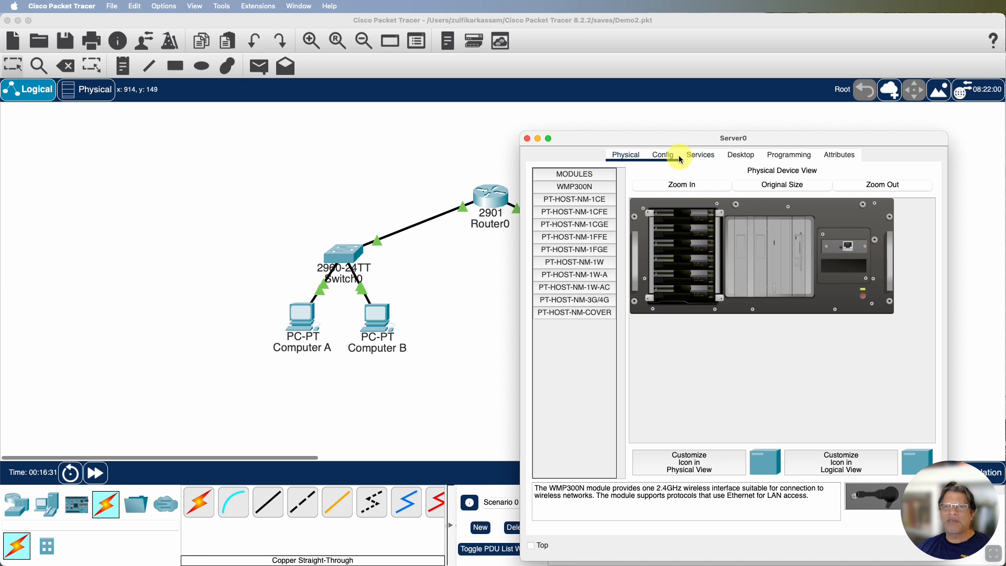
{"action": "left_click", "coordinate": [663, 156]}
{"action": "left_click_drag", "start_coordinate": [698, 140], "coordinate": [739, 119]}
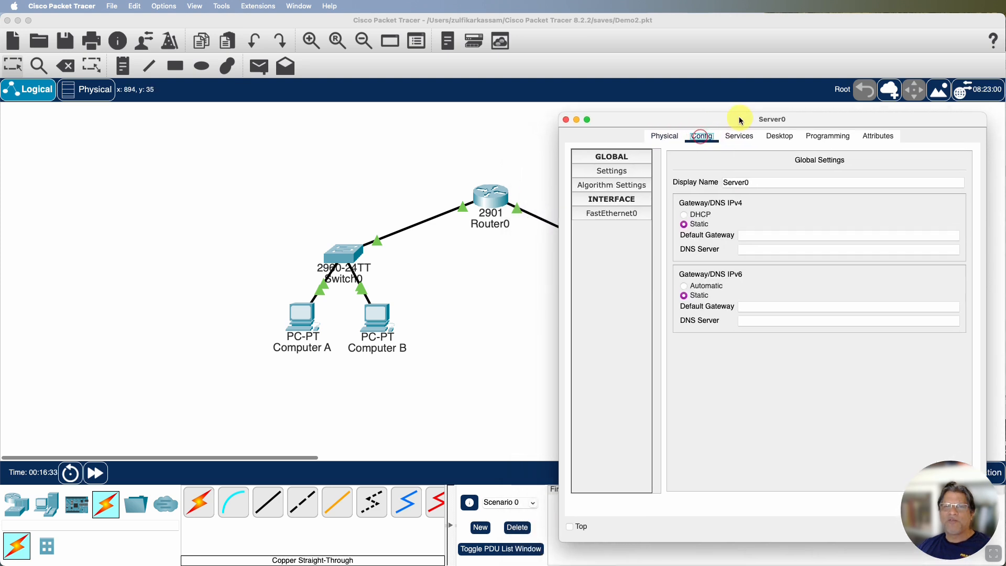
{"action": "left_click", "coordinate": [622, 211]}
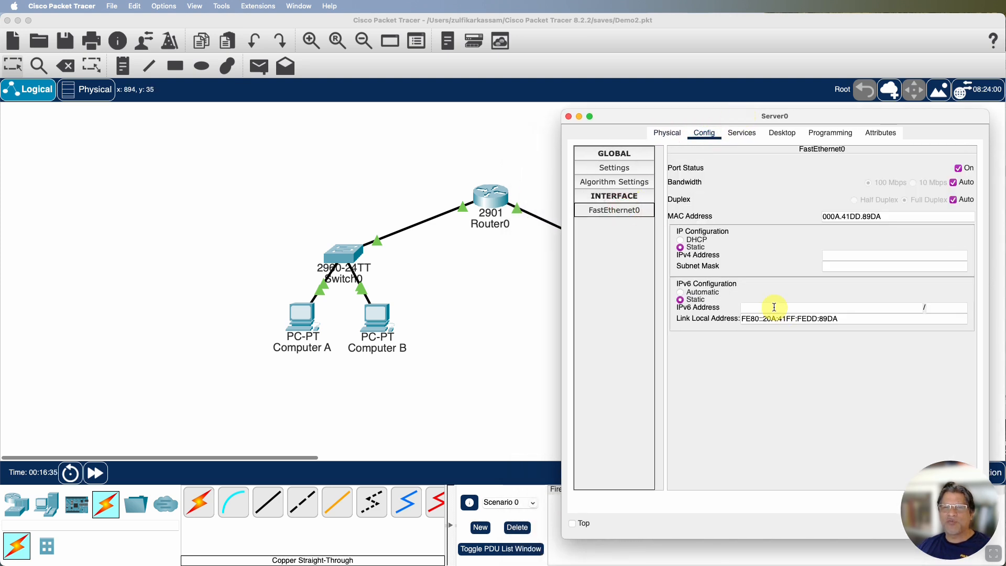
{"action": "left_click", "coordinate": [845, 256]}
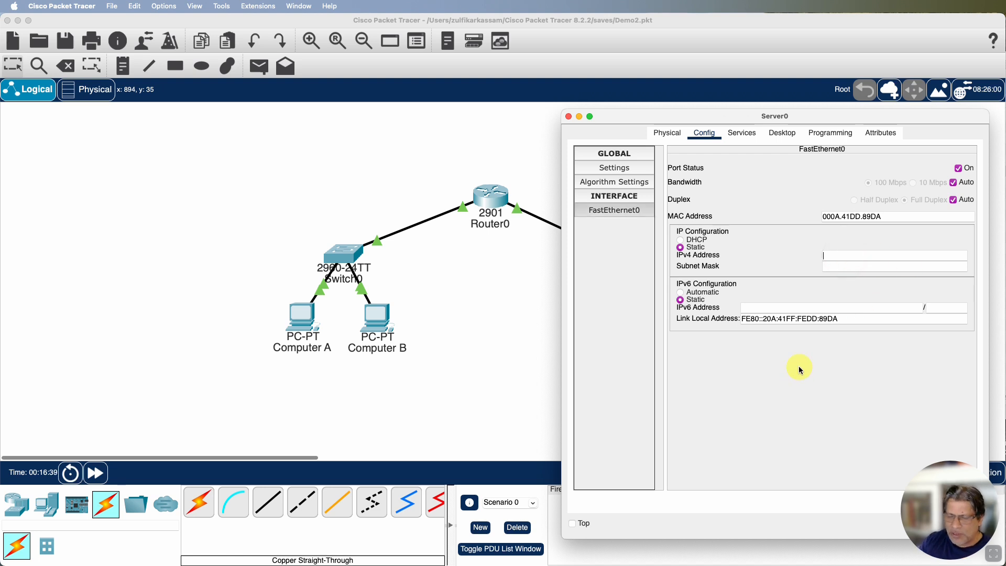
{"action": "type", "text": "192"}
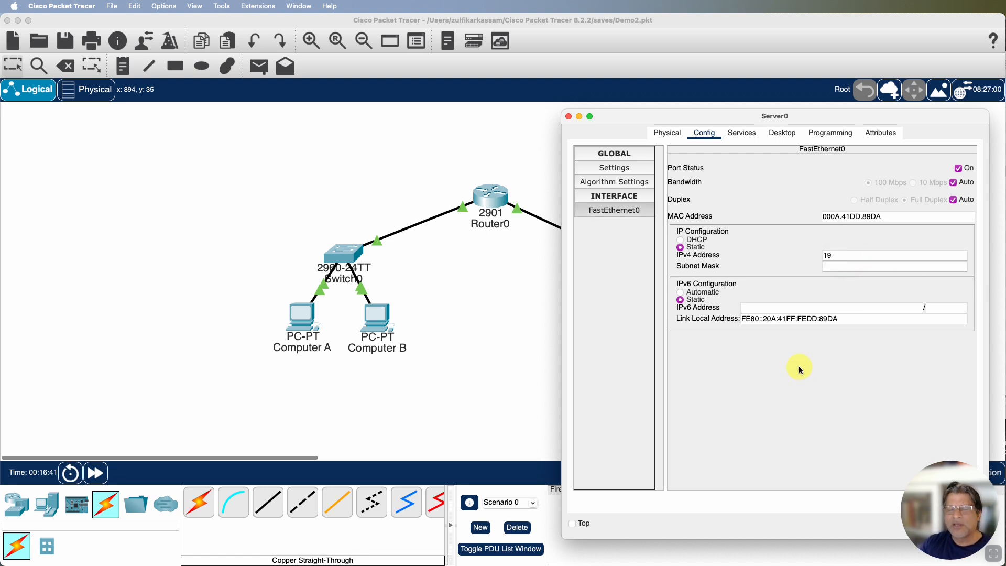
{"action": "type", "text": "1"}
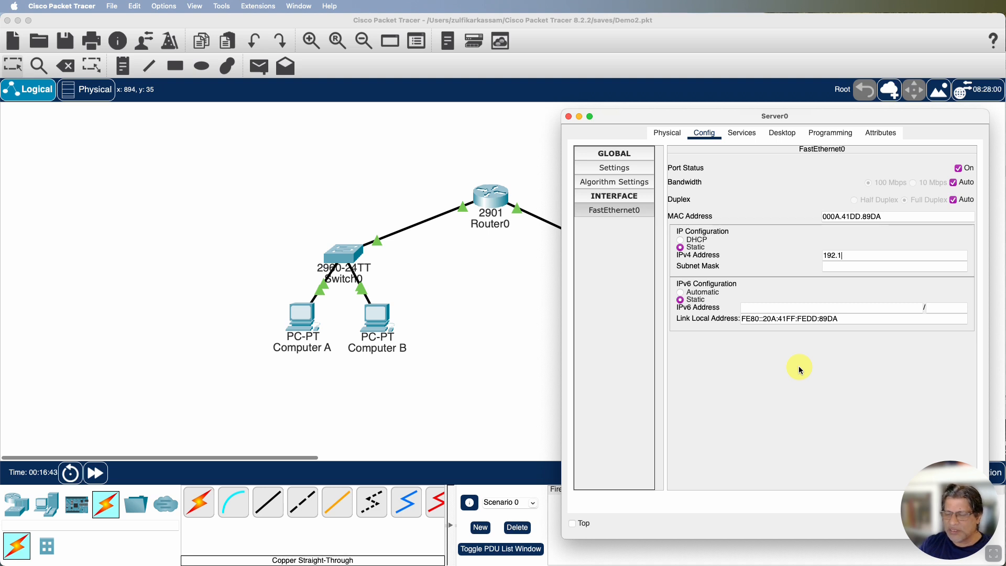
{"action": "type", "text": "68.2.100"}
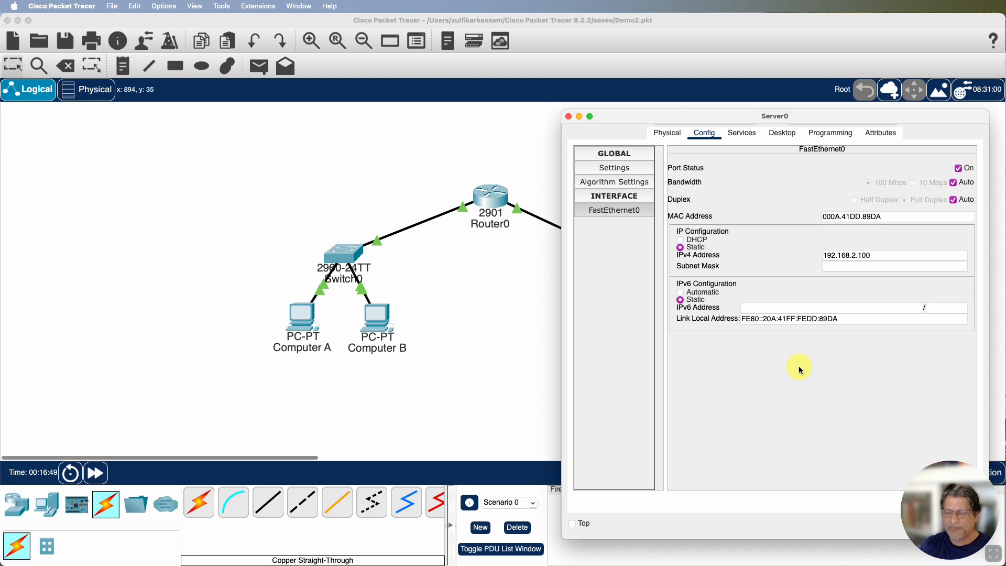
{"action": "key", "text": "Tab"}
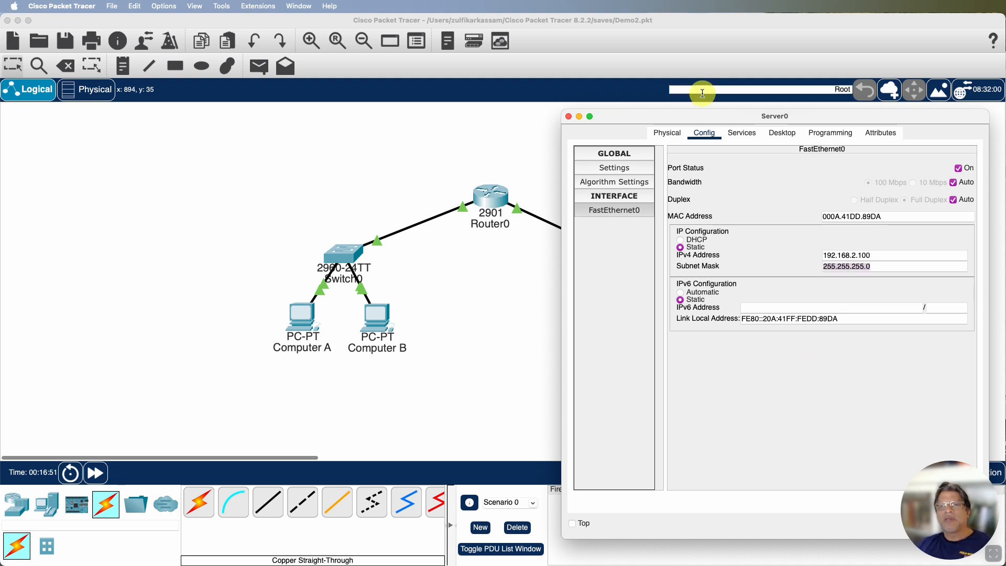
Set Server0's IPv4 default gateway to 192.168.2.254 in its global settings
{"action": "left_click_drag", "start_coordinate": [725, 116], "coordinate": [712, 103]}
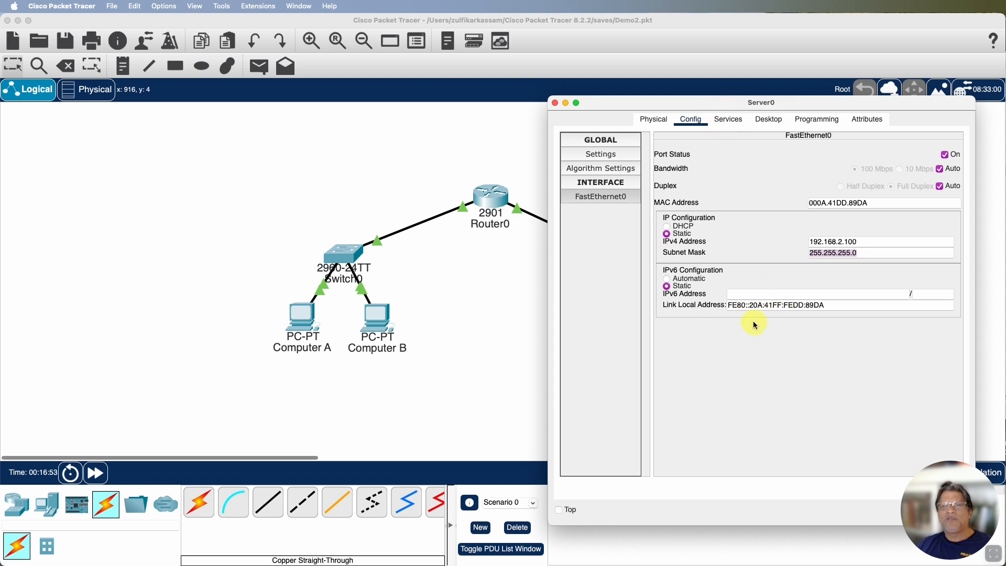
{"action": "left_click", "coordinate": [599, 158]}
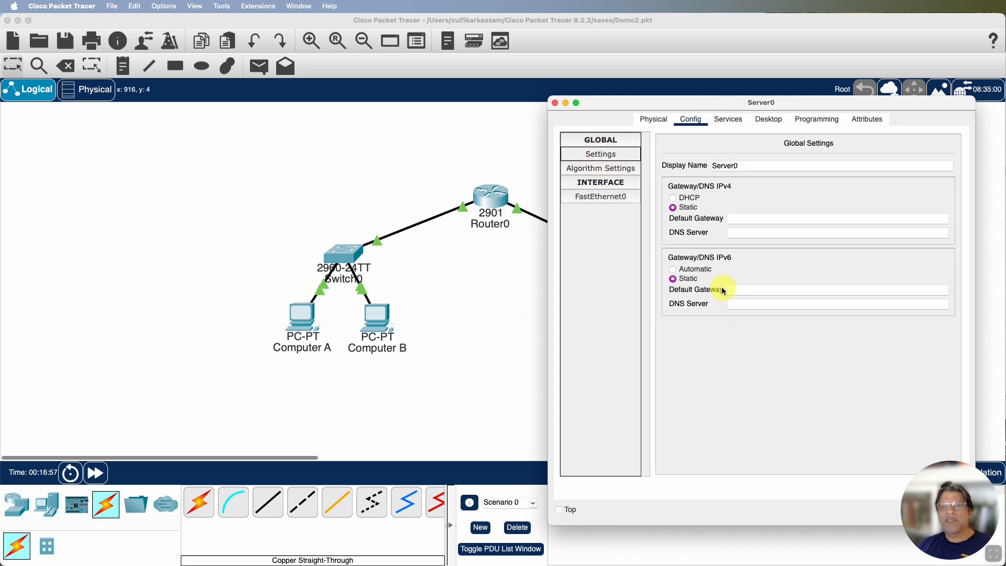
{"action": "left_click", "coordinate": [738, 290]}
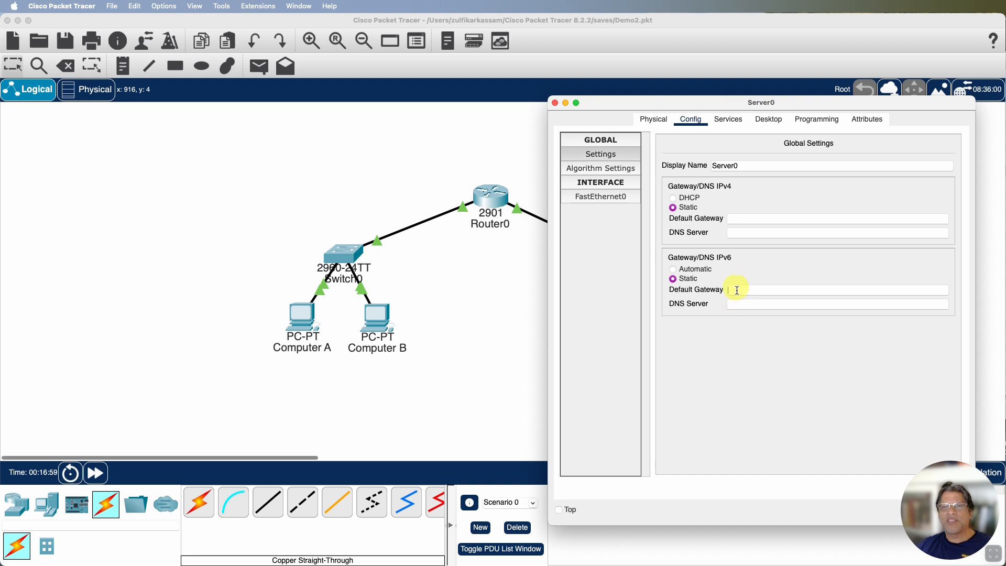
{"action": "left_click", "coordinate": [736, 220]}
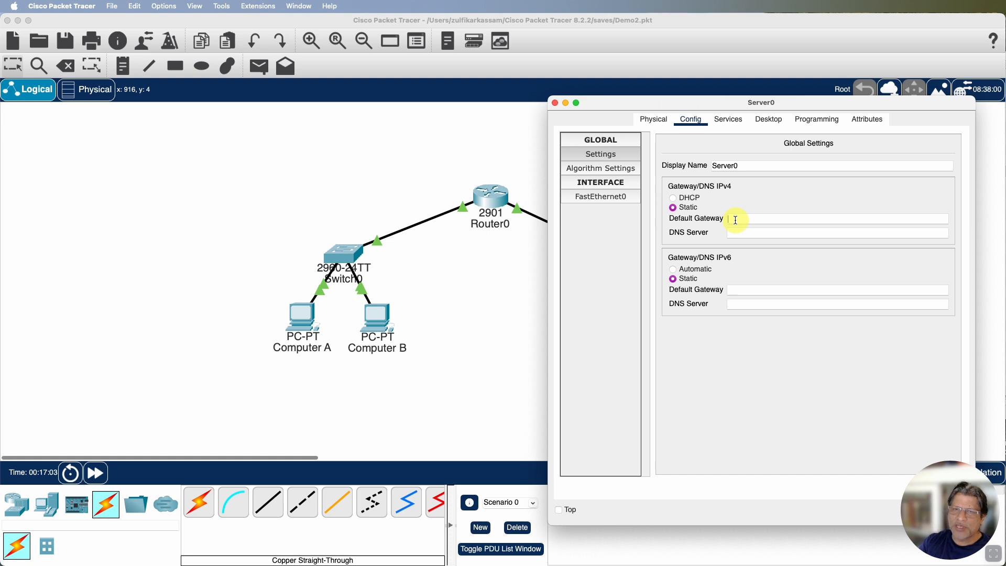
{"action": "type", "text": "192.168"}
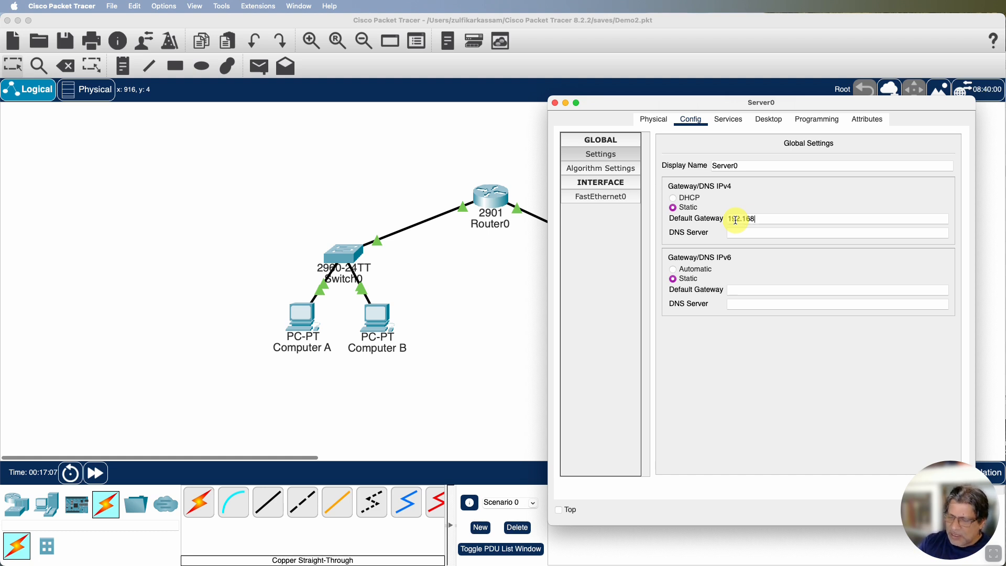
{"action": "type", "text": ".2.254"}
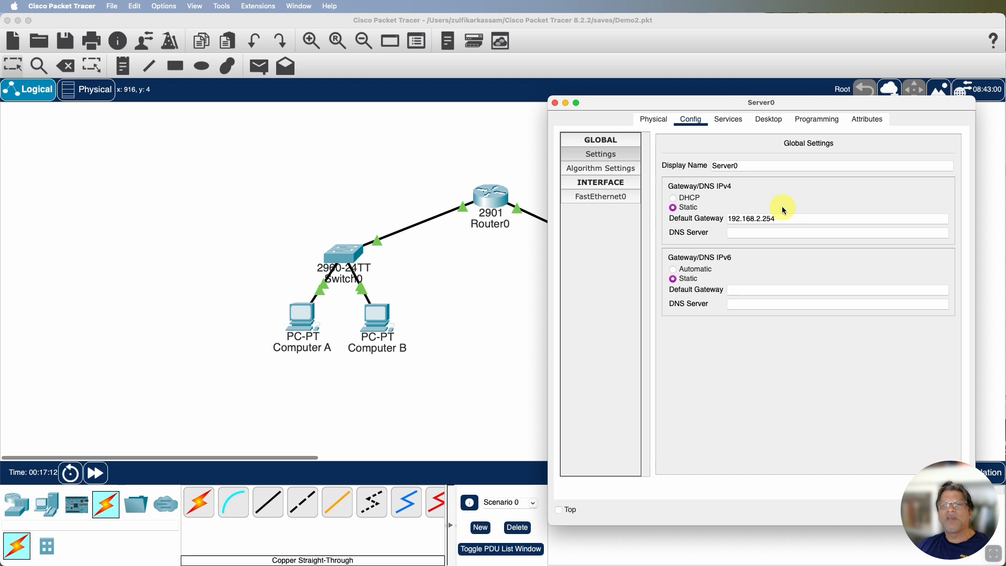
Display Server0's IP configuration by running ipconfig at its command prompt
{"action": "left_click", "coordinate": [768, 121]}
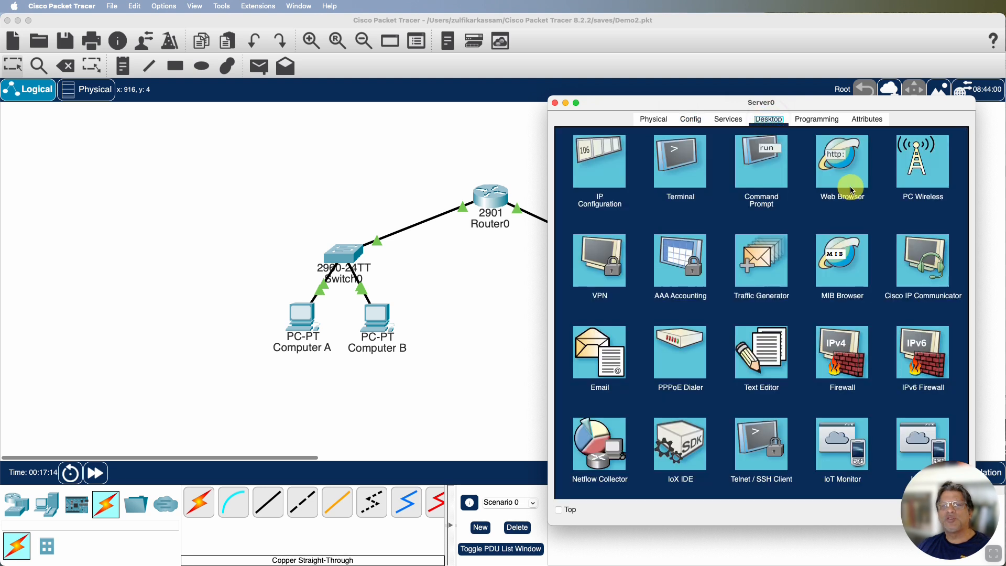
{"action": "left_click", "coordinate": [760, 171]}
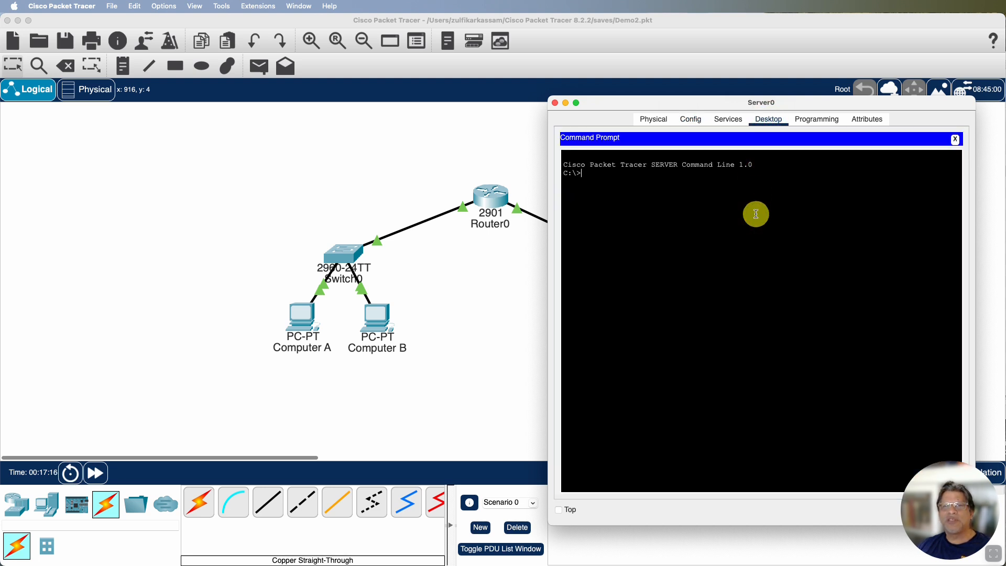
{"action": "type", "text": "ipconfig"}
{"action": "key", "text": "Return"}
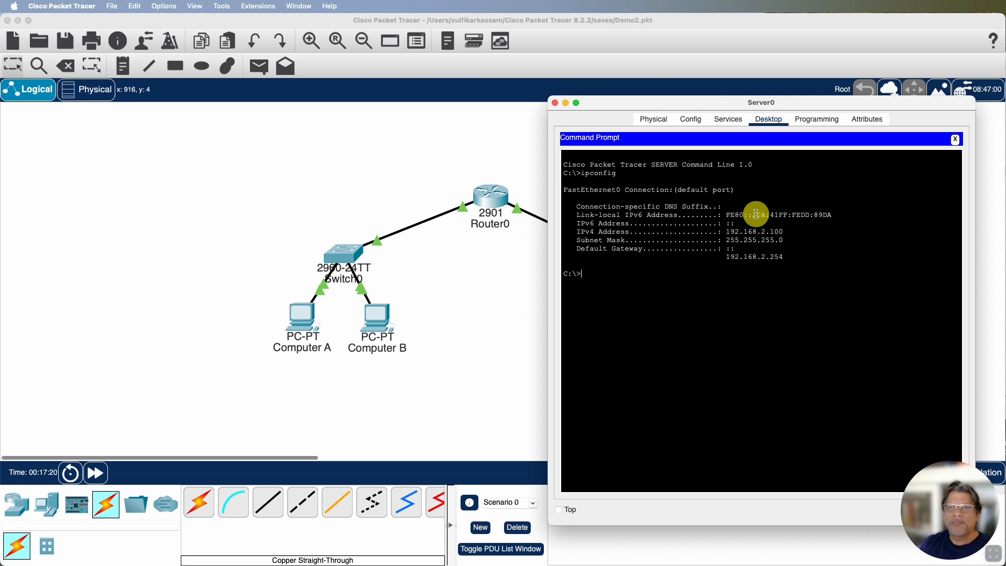
Examine the IPv4 address, its network and host portions, the subnet mask and the default gateway in Server0's ipconfig output
{"action": "left_click_drag", "start_coordinate": [726, 232], "coordinate": [782, 232]}
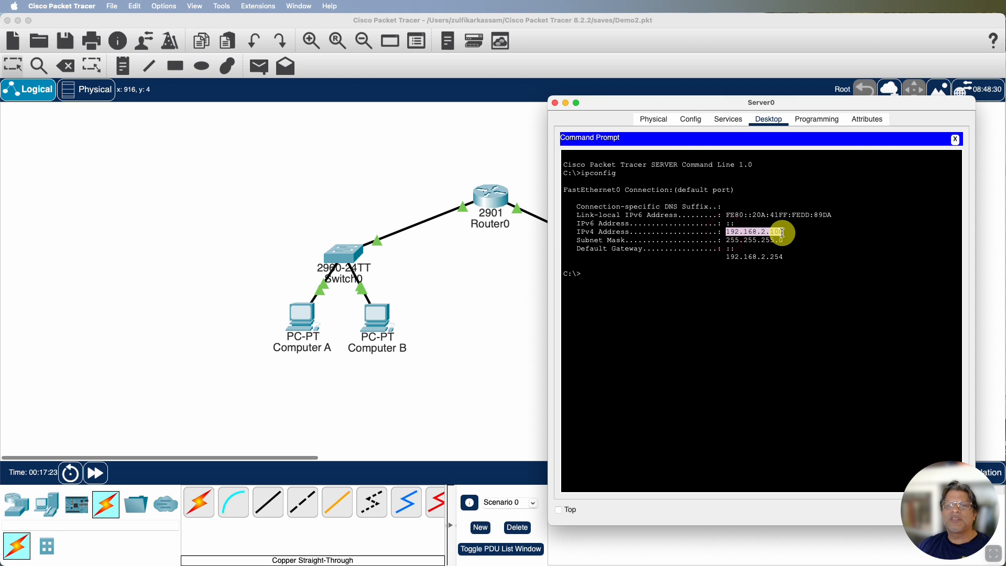
{"action": "left_click", "coordinate": [728, 240]}
{"action": "left_click_drag", "start_coordinate": [728, 240], "coordinate": [782, 240]}
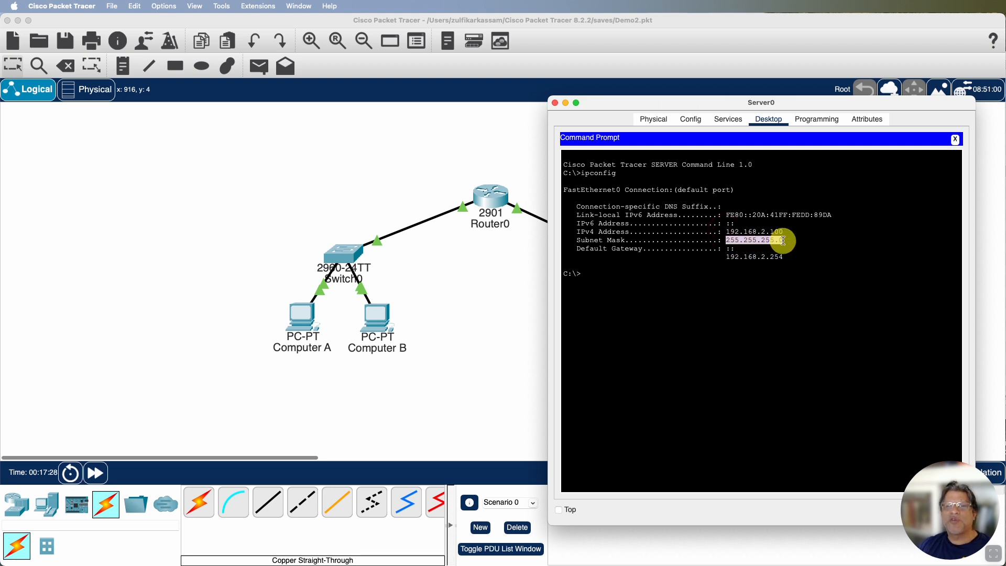
{"action": "left_click_drag", "start_coordinate": [765, 231], "coordinate": [729, 231]}
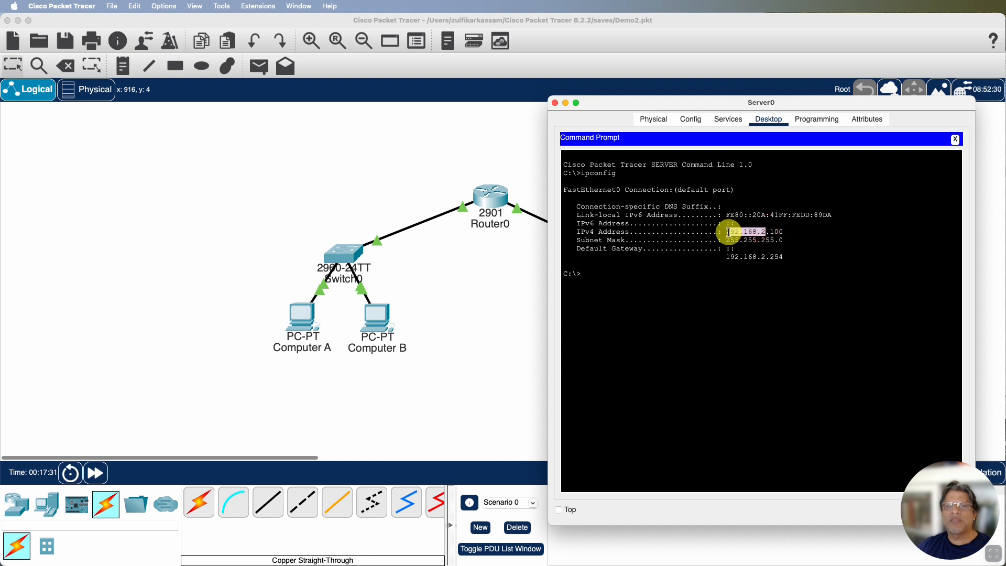
{"action": "left_click", "coordinate": [770, 231]}
{"action": "left_click_drag", "start_coordinate": [771, 232], "coordinate": [778, 231]}
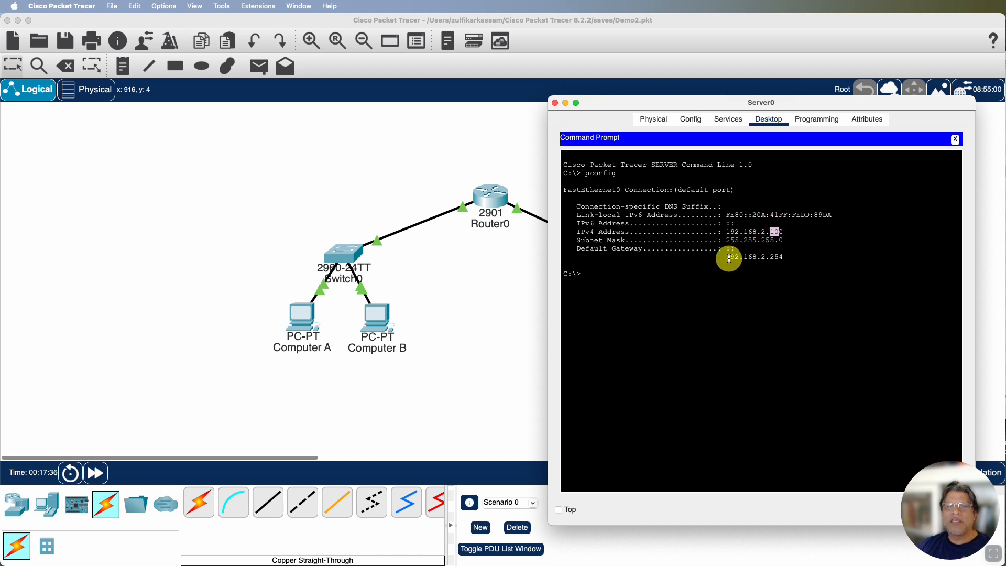
{"action": "left_click_drag", "start_coordinate": [727, 257], "coordinate": [783, 257]}
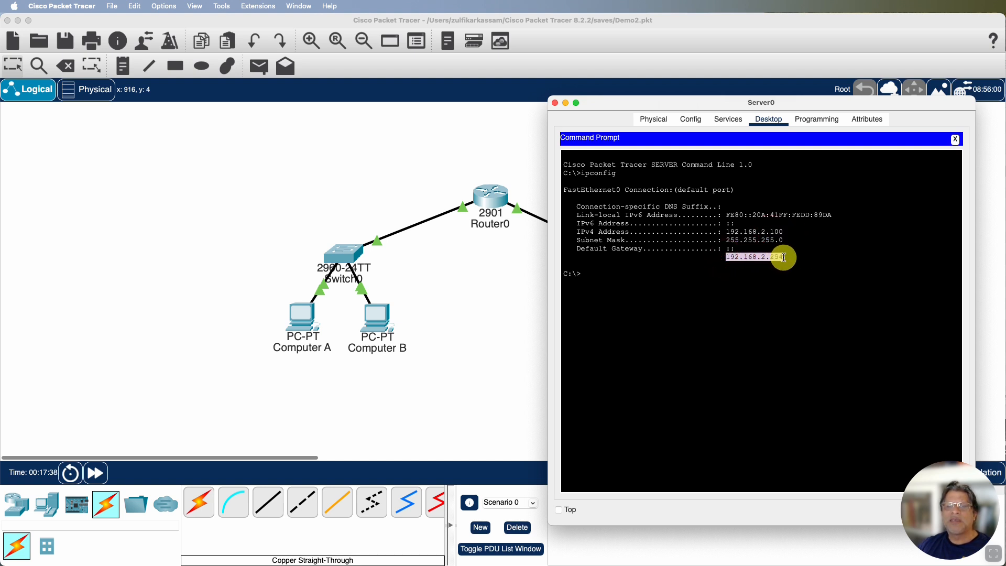
Ping the default gateway 192.168.2.254 from Server0's command prompt
{"action": "left_click", "coordinate": [676, 291]}
{"action": "type", "text": "p"}
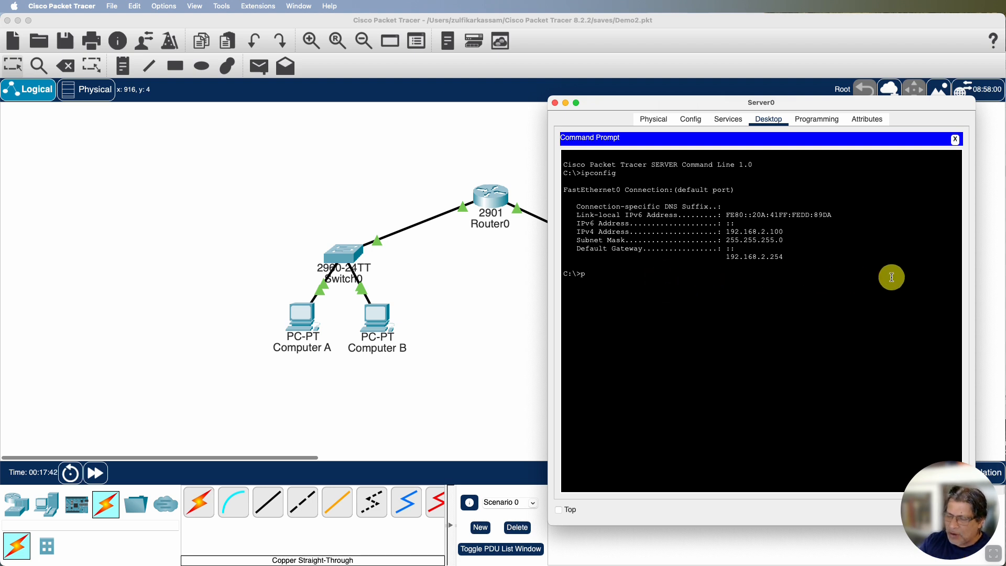
{"action": "type", "text": "ig"}
{"action": "key", "text": "BackSpace"}
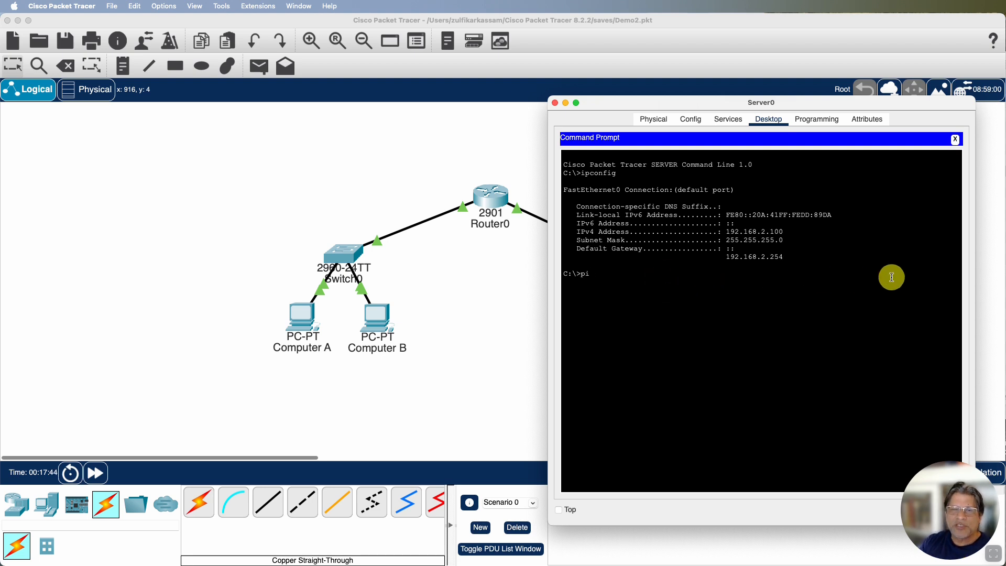
{"action": "type", "text": "ng 192.168.2.254"}
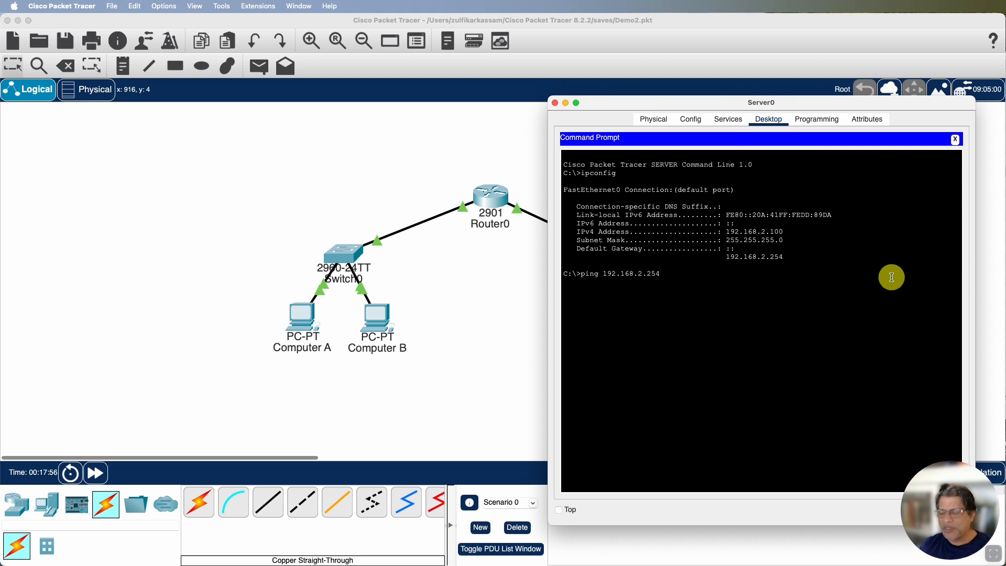
{"action": "key", "text": "Return"}
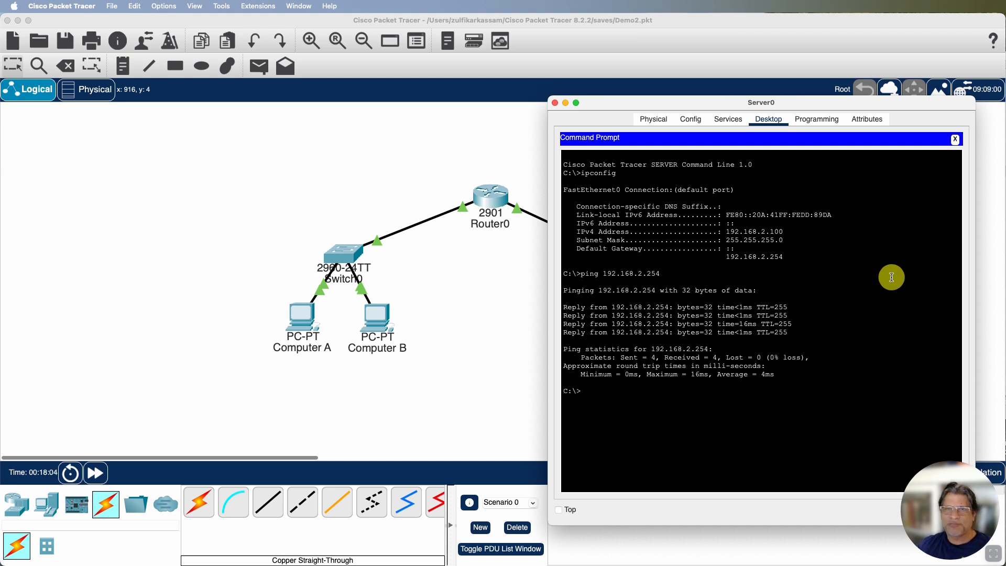
Move Server0's window clear of the right-hand network devices and ping 192.168.2.1 from its command prompt
{"action": "left_click_drag", "start_coordinate": [732, 103], "coordinate": [206, 87]}
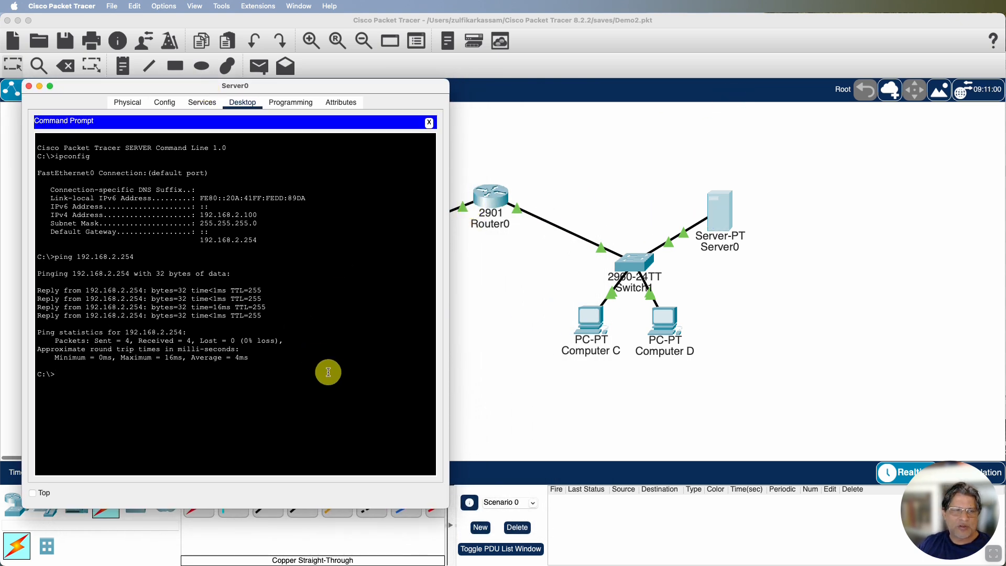
{"action": "type", "text": "ign"}
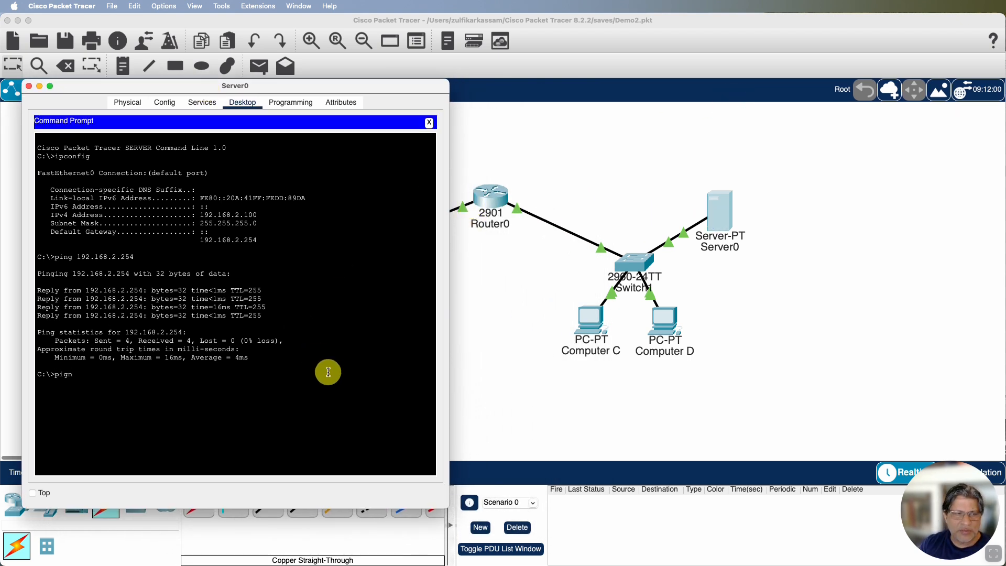
{"action": "key", "text": "BackSpace"}
{"action": "key", "text": "BackSpace"}
{"action": "type", "text": "ng 192.168"}
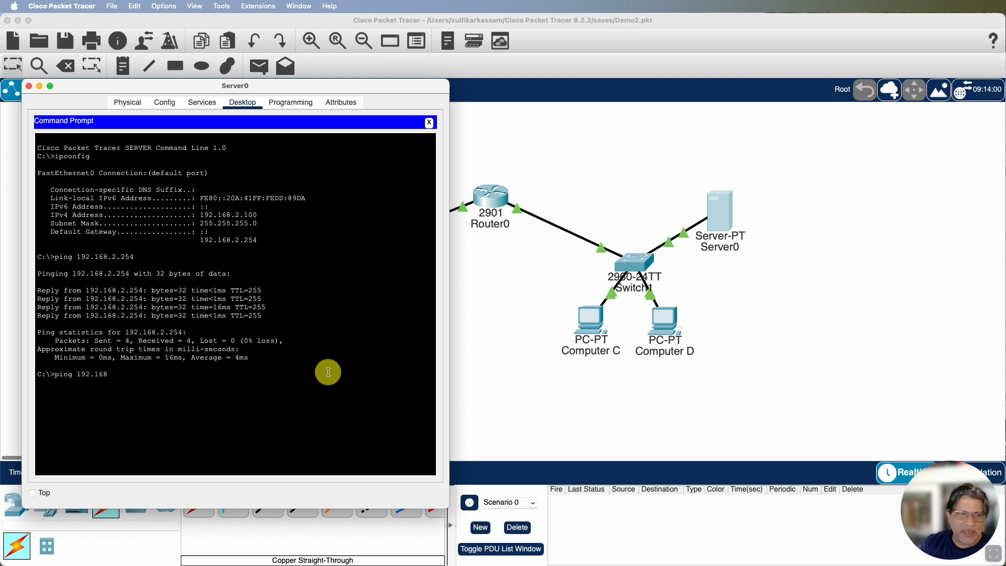
{"action": "type", "text": ".2.1"}
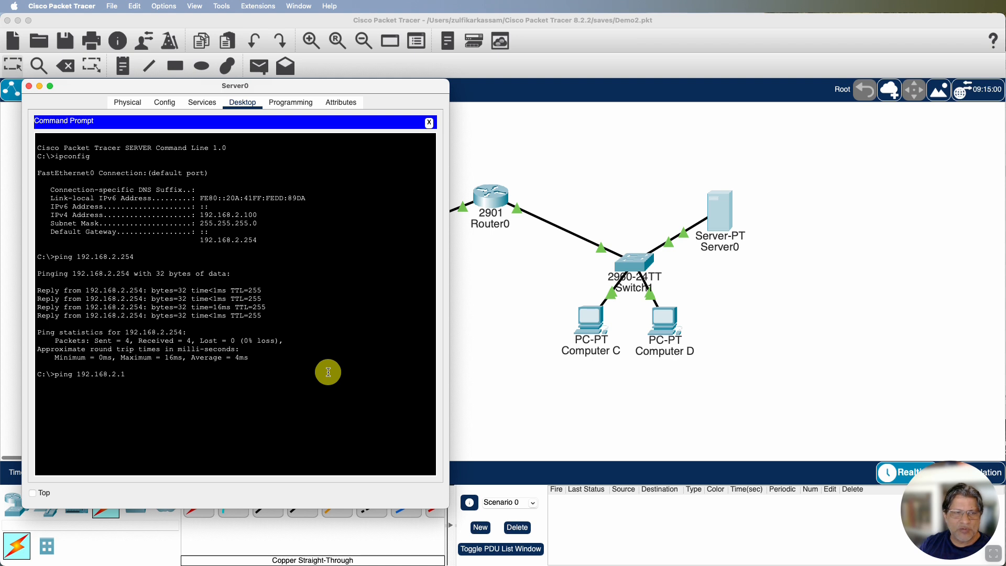
{"action": "key", "text": "Return"}
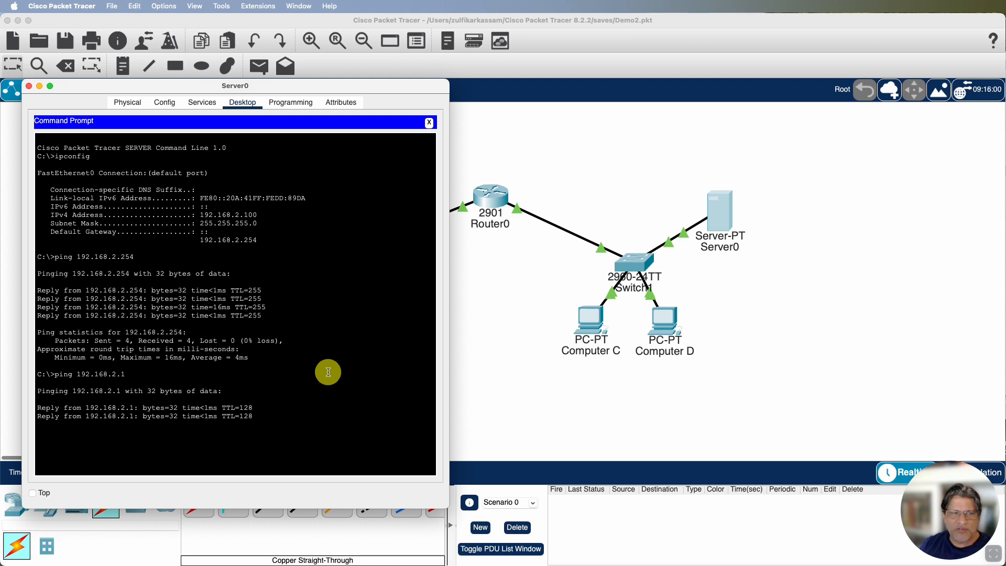
Ping 192.168.2.2 and 192.168.1.1 from Server0's command prompt
{"action": "key", "text": "Up"}
{"action": "key", "text": "Return"}
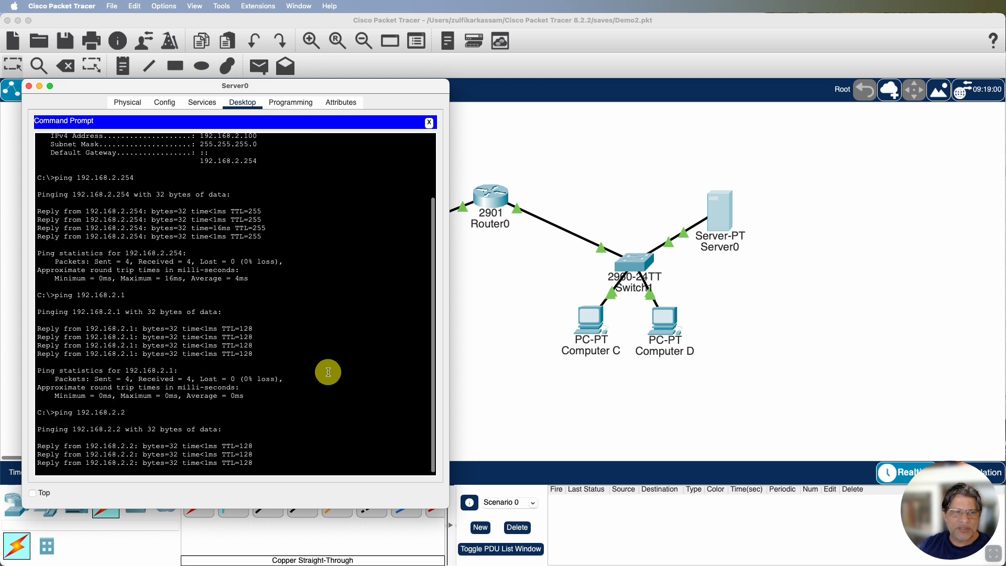
{"action": "key", "text": "Up"}
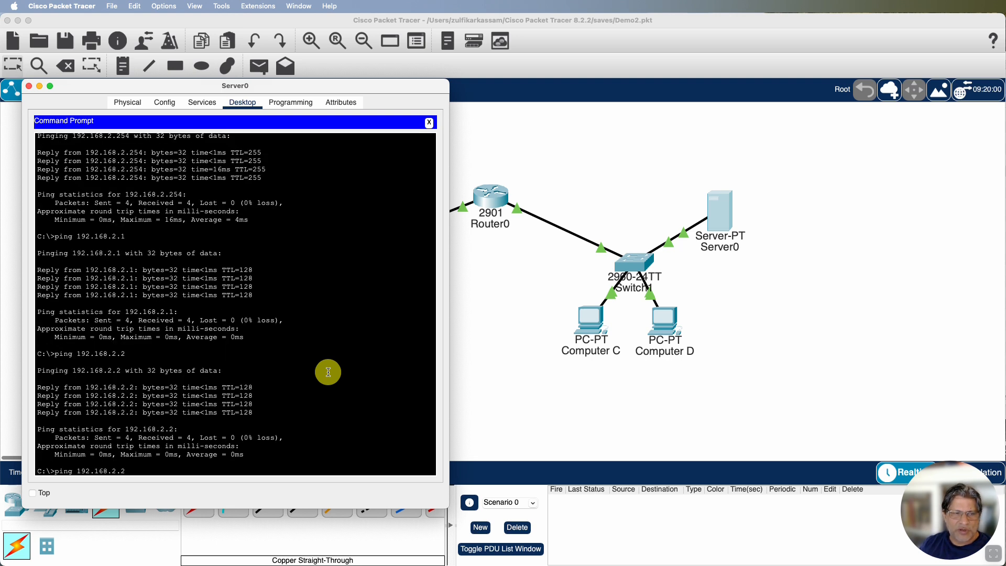
{"action": "type", "text": "1"}
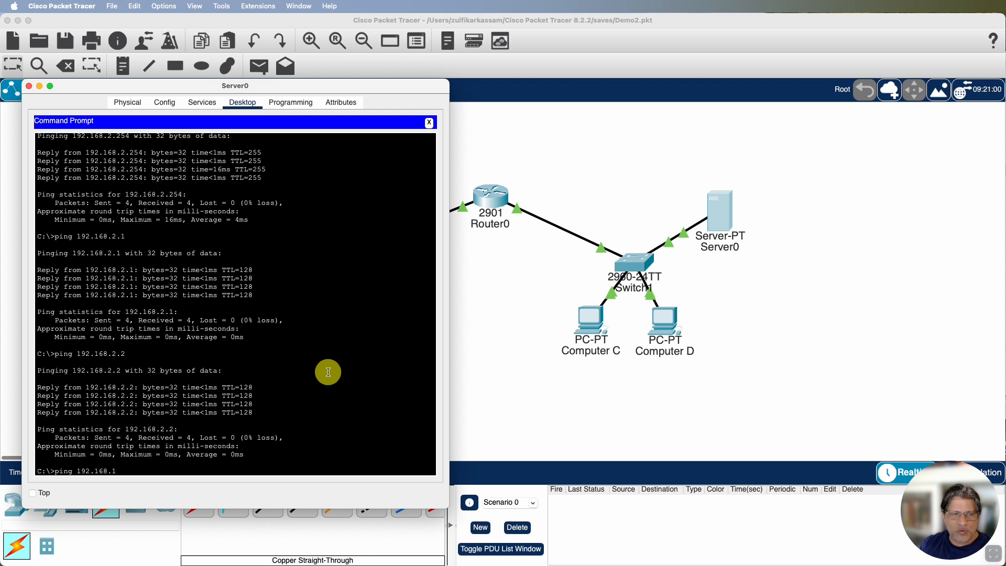
{"action": "key", "text": "Return"}
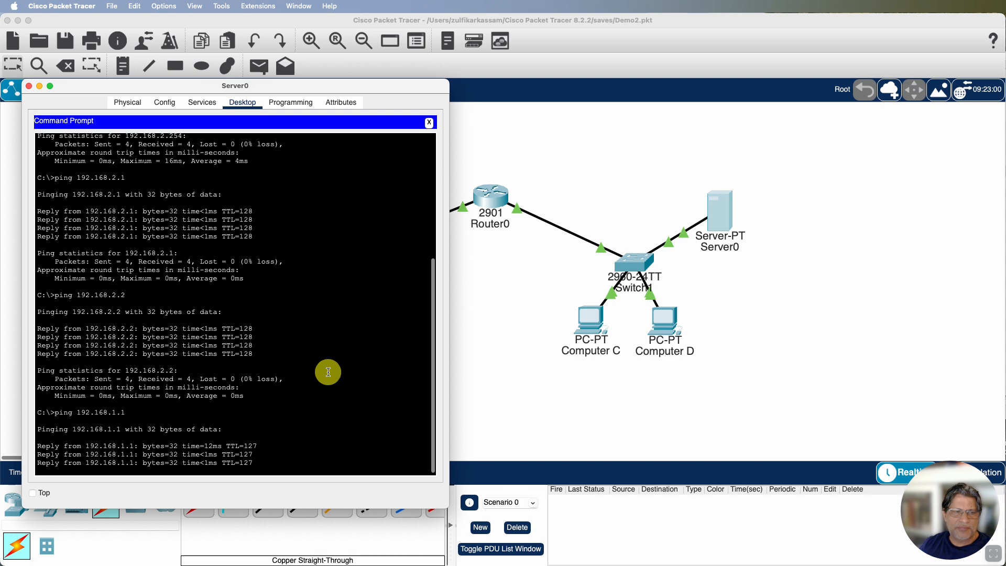
Ping 192.168.1.2 from Server0's command prompt, review the ping output and close Server0's window
{"action": "key", "text": "Up"}
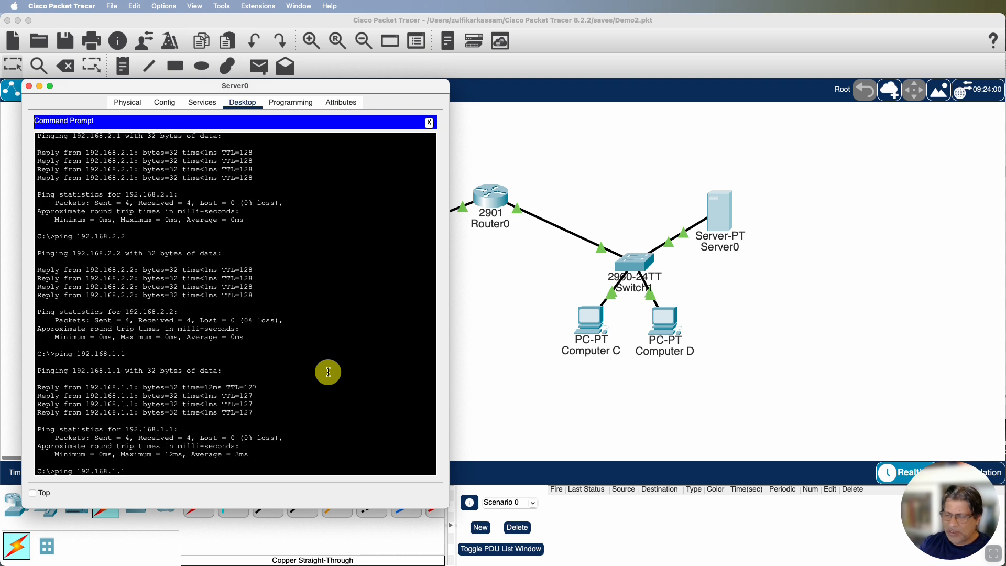
{"action": "key", "text": "Return"}
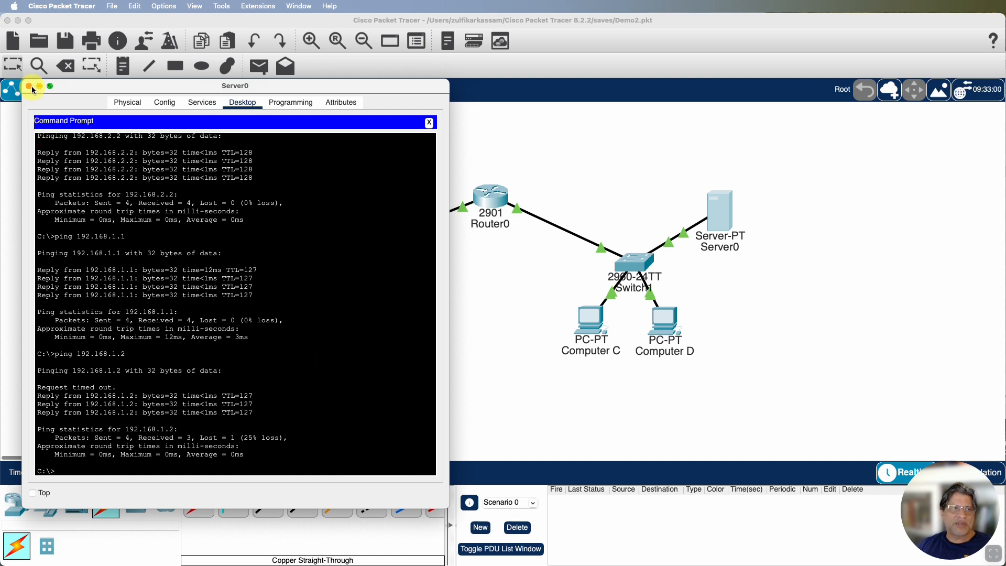
{"action": "scroll", "coordinate": [258, 215], "scroll_direction": "up", "scroll_amount": 5}
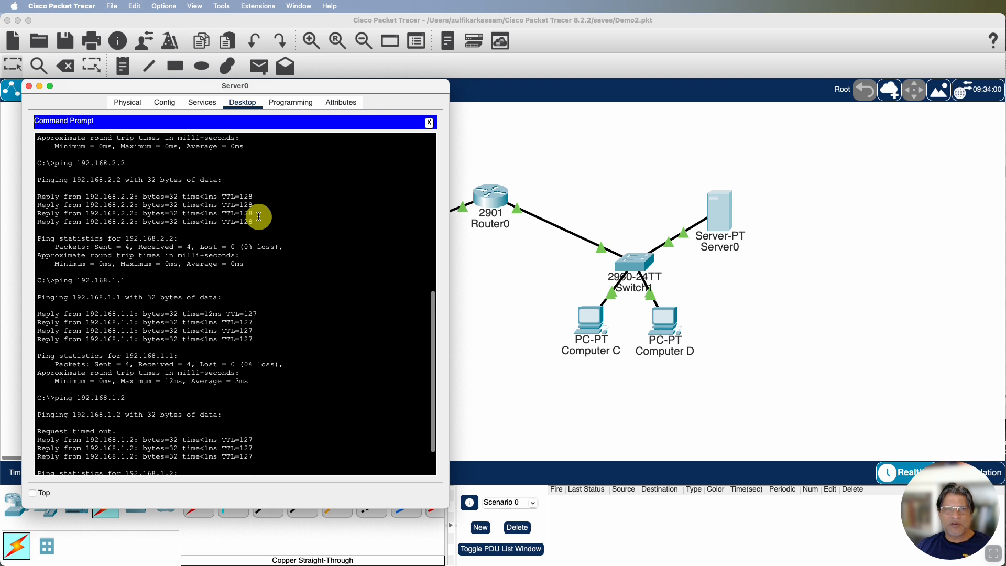
{"action": "scroll", "coordinate": [258, 215], "scroll_direction": "down", "scroll_amount": 1}
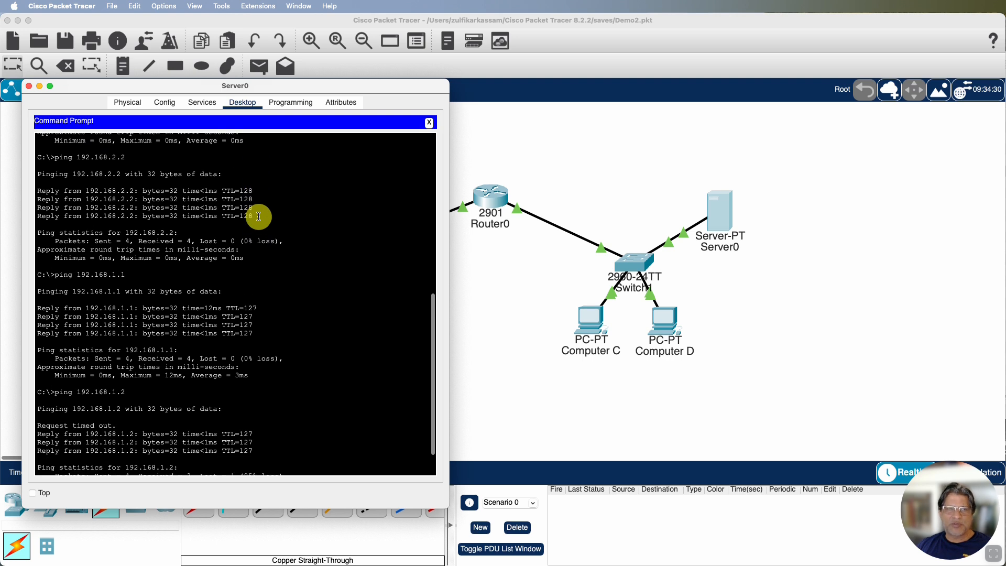
{"action": "left_click", "coordinate": [29, 86]}
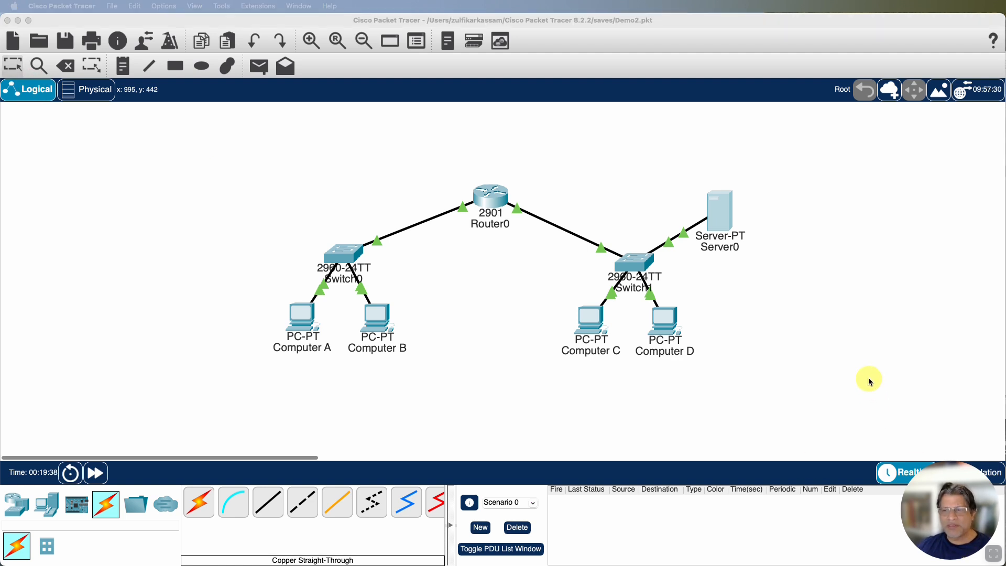
Display Router0's routing table by running show ip route in its command line interface
{"action": "left_click", "coordinate": [491, 199]}
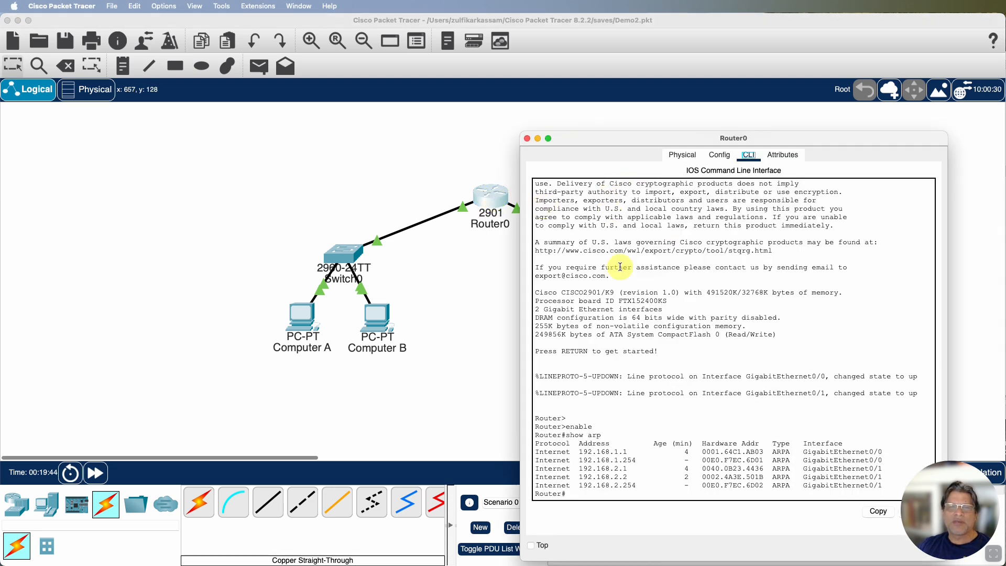
{"action": "left_click_drag", "start_coordinate": [647, 137], "coordinate": [644, 110]}
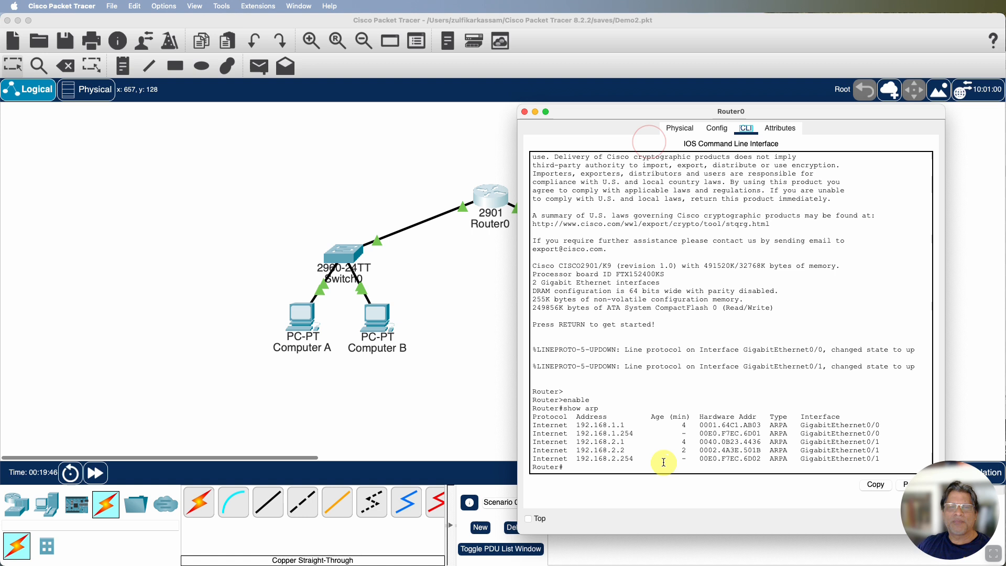
{"action": "left_click", "coordinate": [622, 467]}
{"action": "type", "text": "show ip route"}
{"action": "key", "text": "Return"}
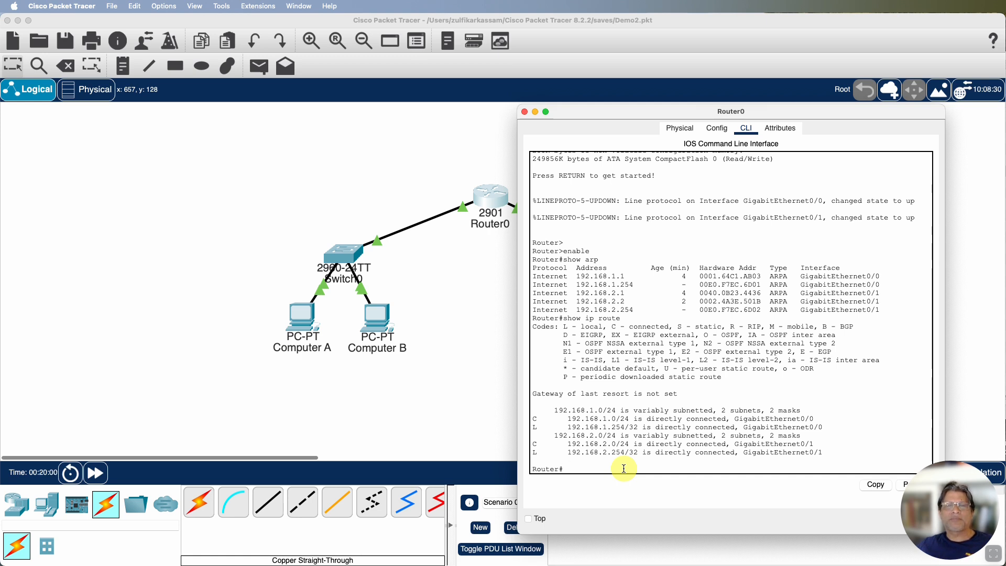
{"action": "scroll", "coordinate": [624, 468], "scroll_direction": "down", "scroll_amount": 1}
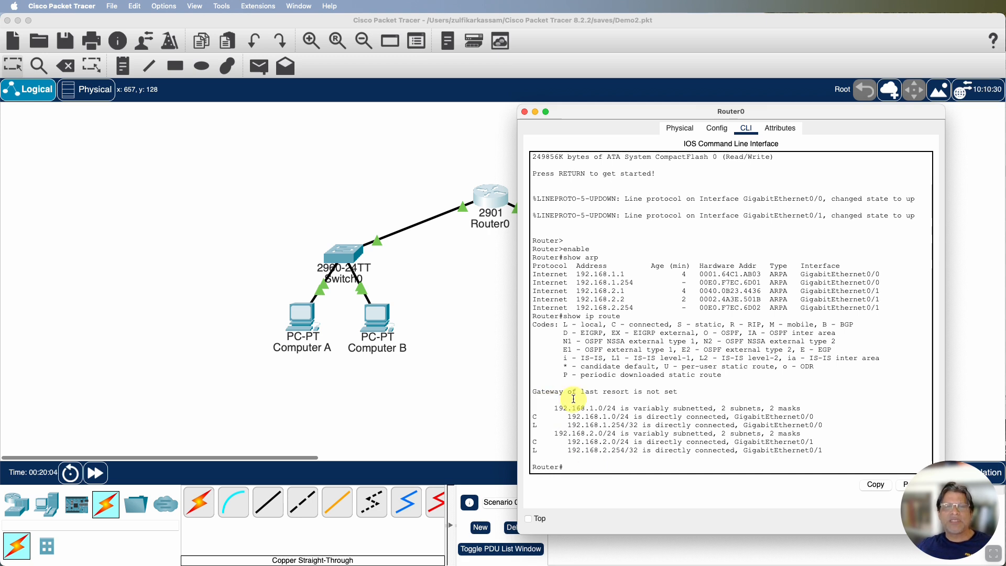
Examine the local, connected, static and RIP route codes in the legend of Router0's show ip route output
{"action": "left_click_drag", "start_coordinate": [563, 316], "coordinate": [623, 317]}
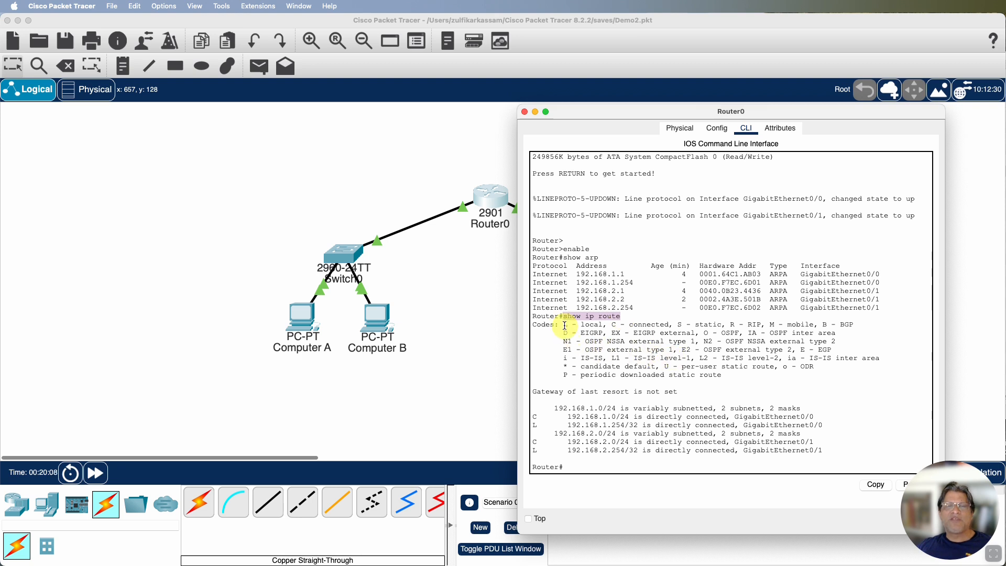
{"action": "left_click_drag", "start_coordinate": [563, 325], "coordinate": [603, 325]}
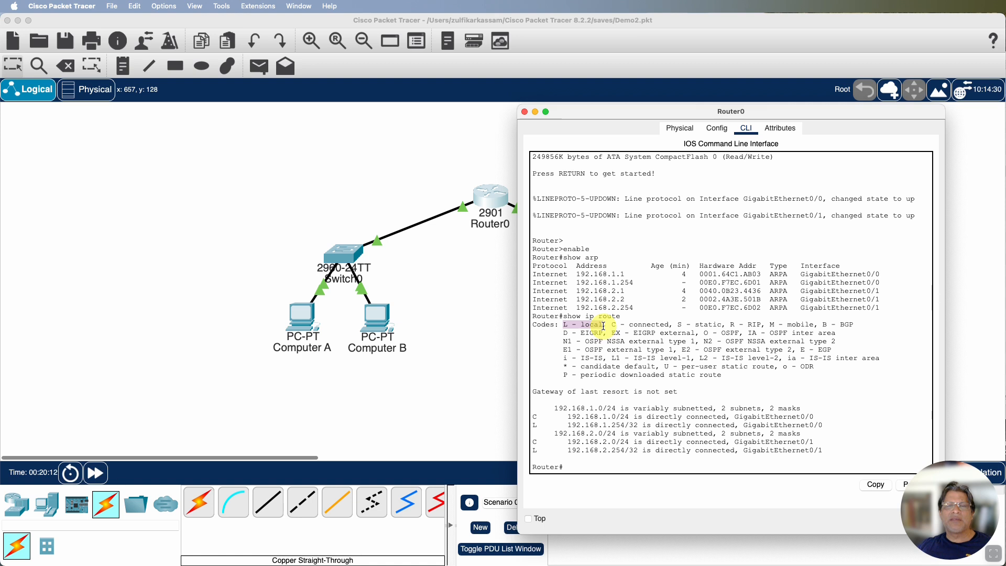
{"action": "left_click_drag", "start_coordinate": [611, 325], "coordinate": [672, 327]}
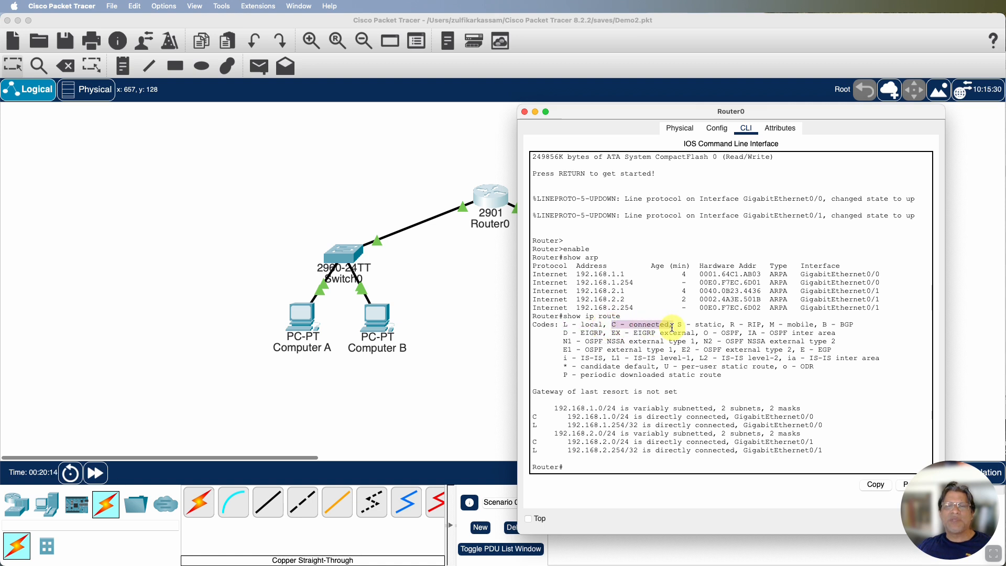
{"action": "left_click", "coordinate": [678, 326]}
{"action": "left_click_drag", "start_coordinate": [678, 325], "coordinate": [722, 325]}
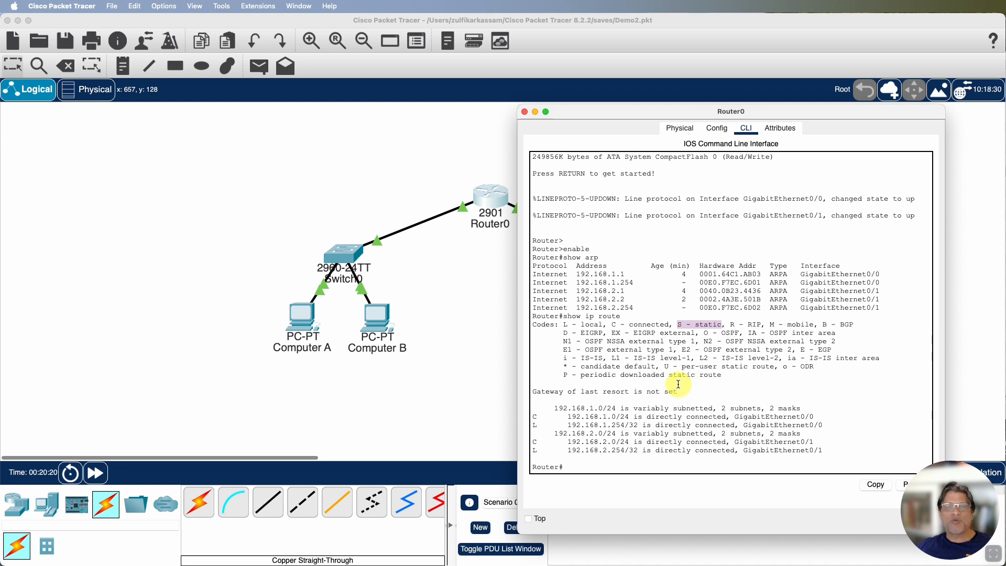
{"action": "left_click_drag", "start_coordinate": [731, 324], "coordinate": [761, 325]}
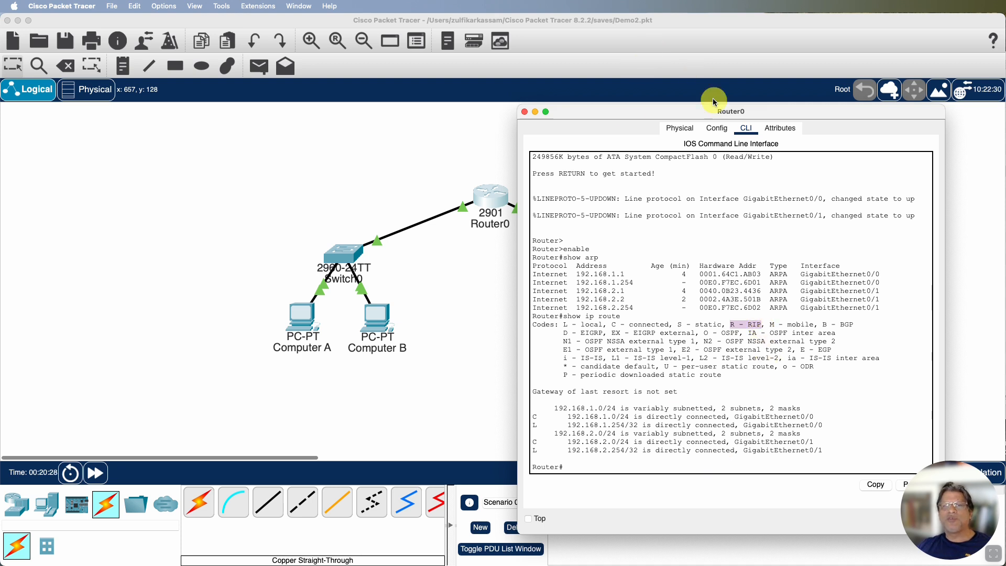
View the networks configured for RIP routing on Router0 and return to its command line interface
{"action": "left_click", "coordinate": [717, 129]}
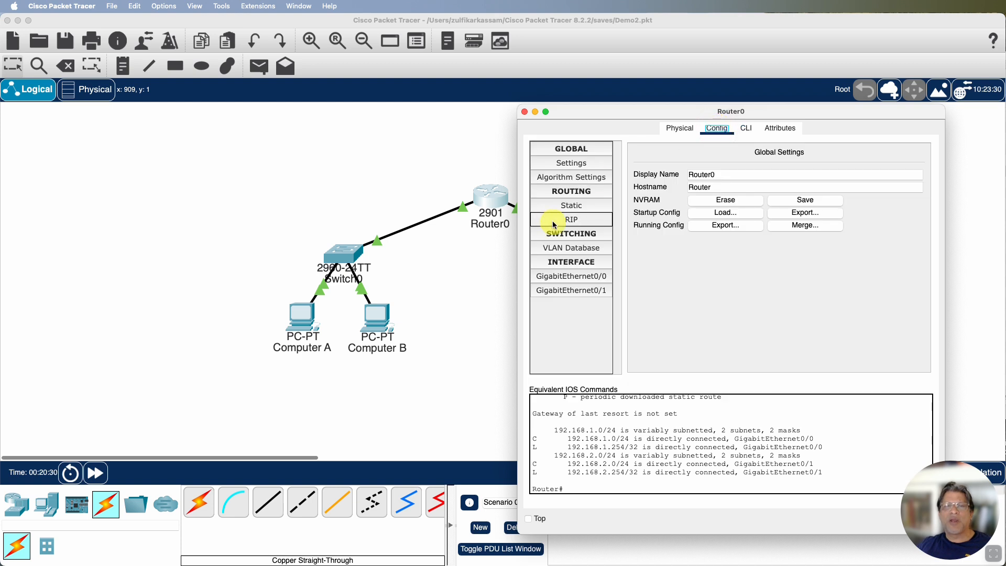
{"action": "left_click", "coordinate": [570, 220]}
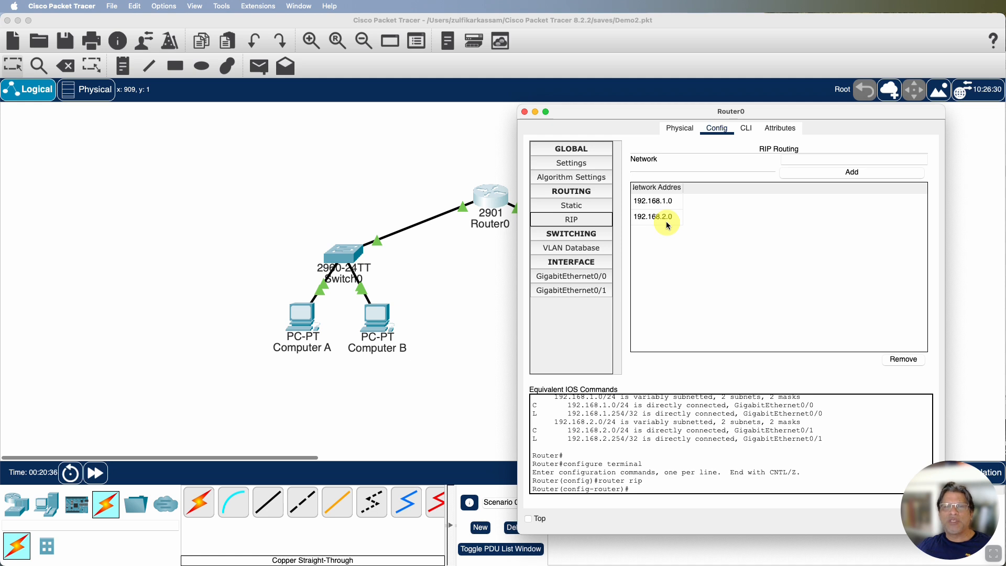
{"action": "left_click", "coordinate": [749, 129]}
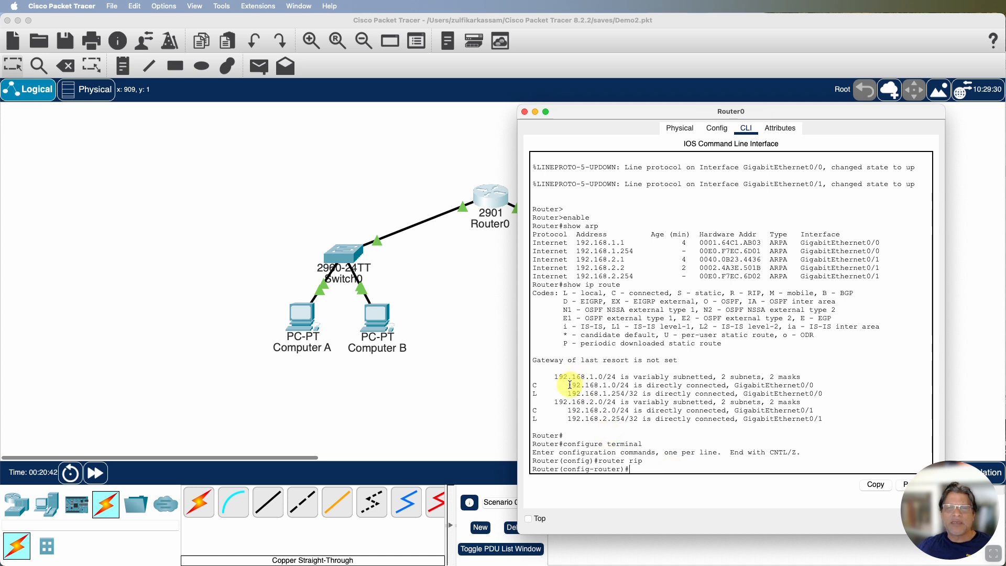
Examine the connected and local routes for 192.168.1.0 and 192.168.2.0 in Router0's routing table, then close its window
{"action": "left_click_drag", "start_coordinate": [569, 385], "coordinate": [616, 385]}
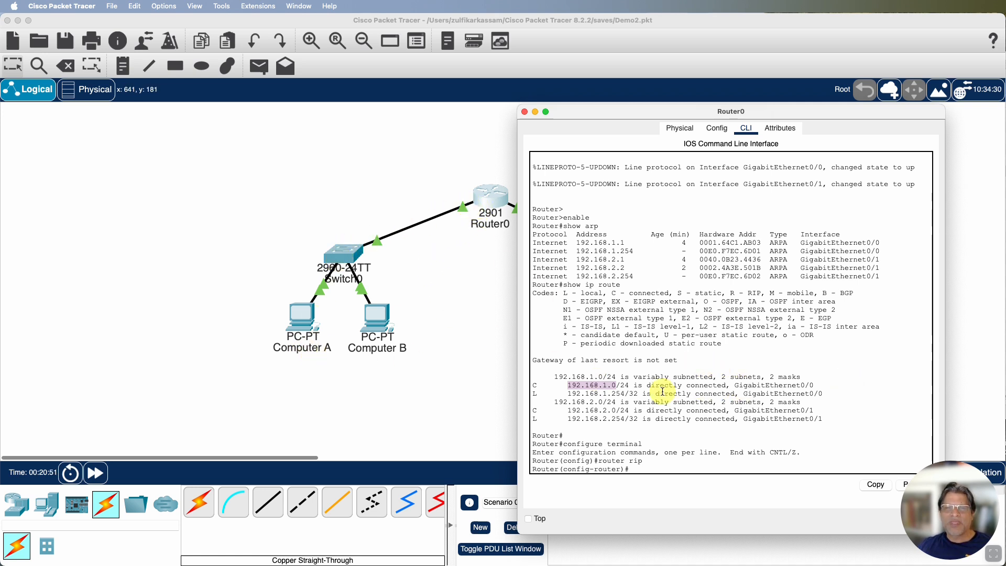
{"action": "left_click_drag", "start_coordinate": [568, 394], "coordinate": [820, 397]}
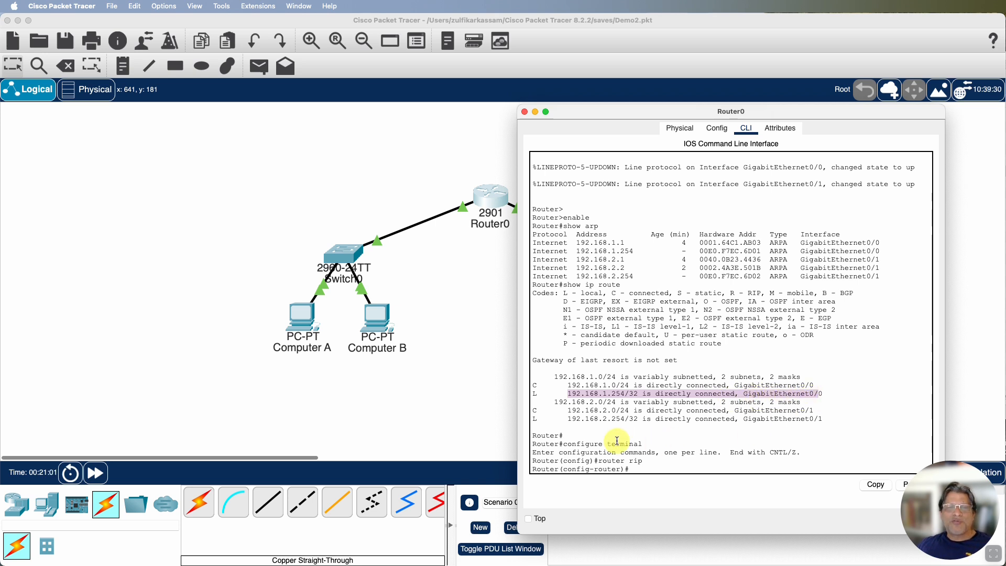
{"action": "left_click_drag", "start_coordinate": [567, 411], "coordinate": [630, 412]}
{"action": "left_click_drag", "start_coordinate": [590, 113], "coordinate": [620, 110]}
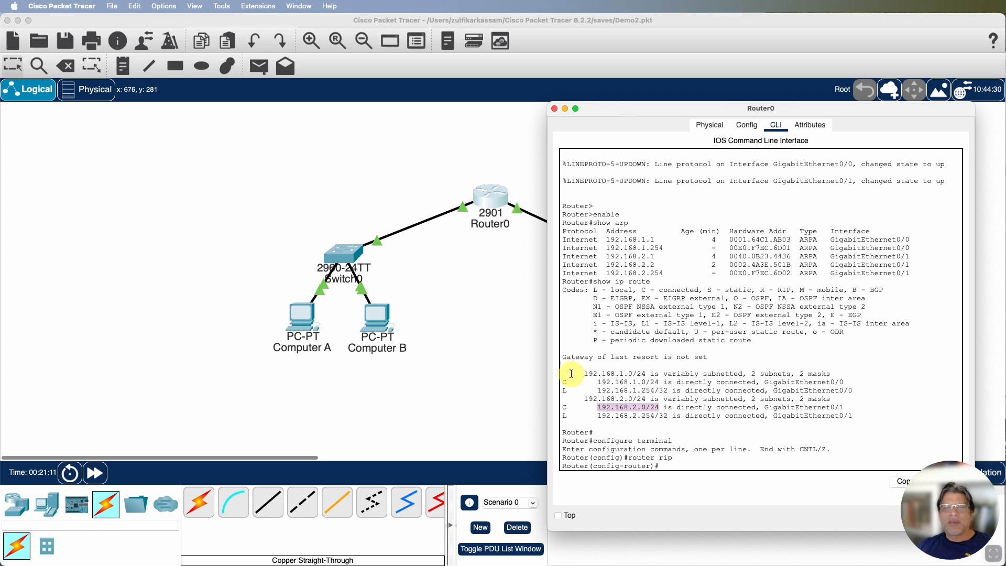
{"action": "left_click_drag", "start_coordinate": [595, 415], "coordinate": [667, 415]}
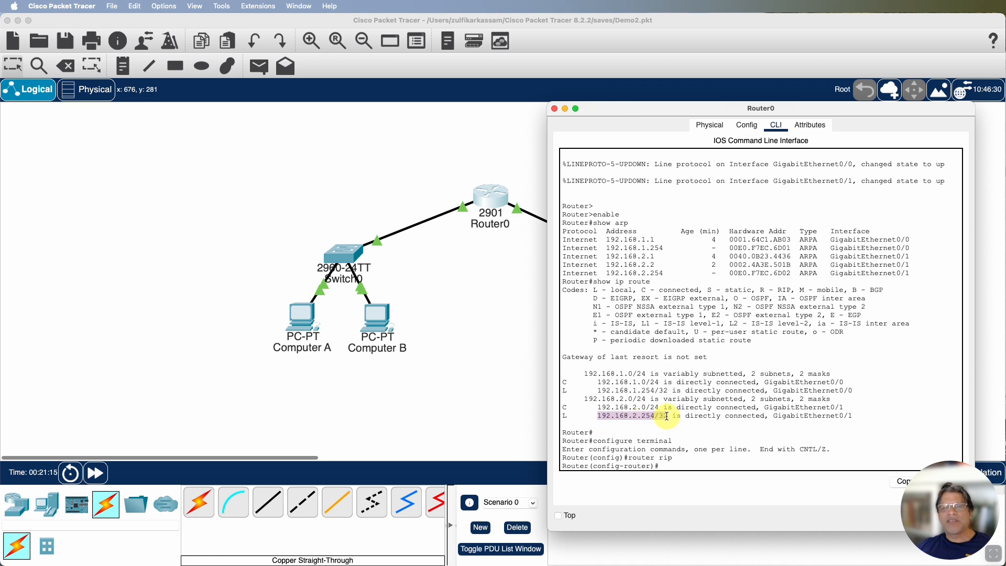
{"action": "left_click_drag", "start_coordinate": [661, 407], "coordinate": [598, 407]}
{"action": "left_click_drag", "start_coordinate": [670, 418], "coordinate": [606, 417]}
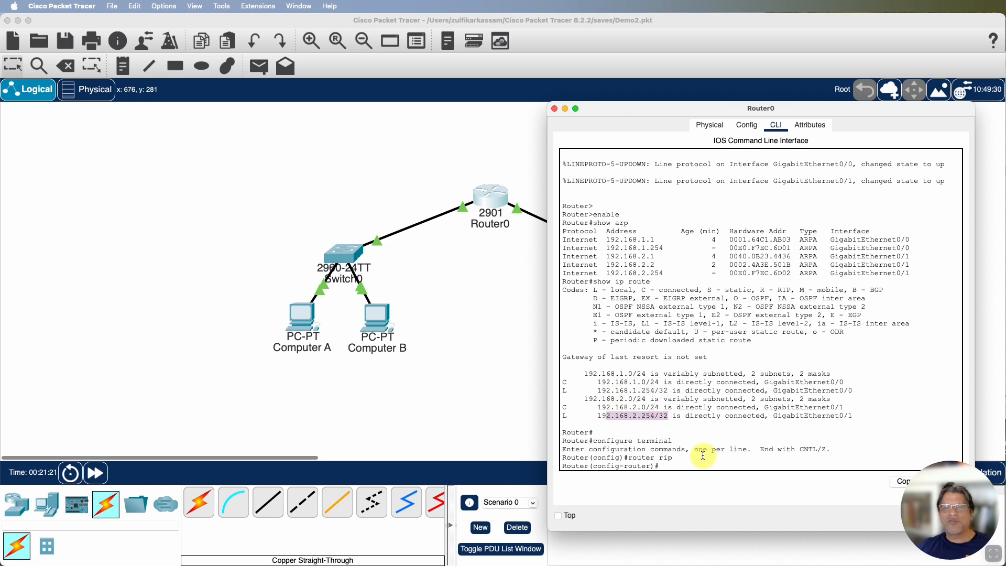
{"action": "scroll", "coordinate": [702, 455], "scroll_direction": "down", "scroll_amount": 1}
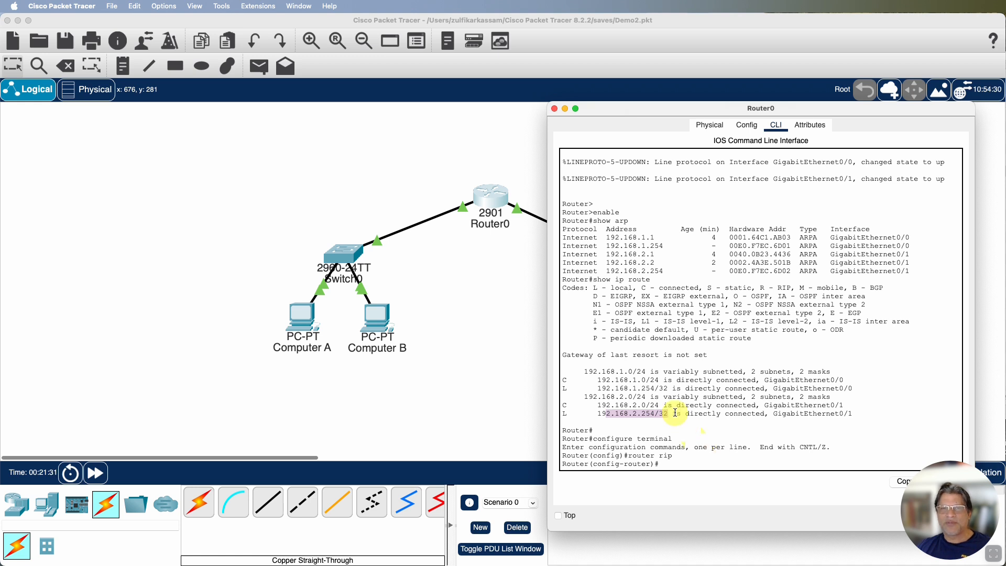
{"action": "left_click", "coordinate": [553, 109]}
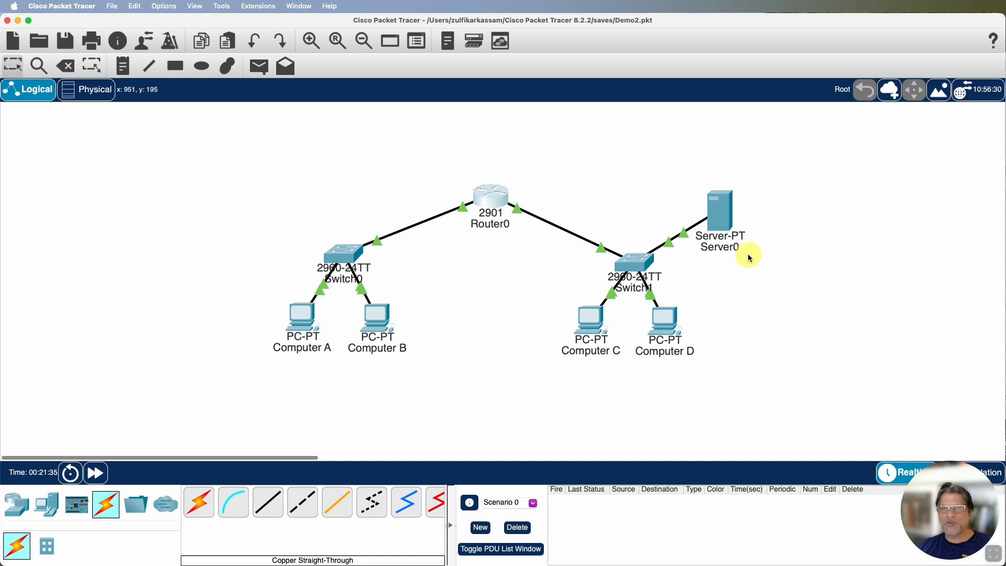
Open Server0's global configuration settings and check its IPv4 default gateway and DNS server entries
{"action": "left_click", "coordinate": [720, 217]}
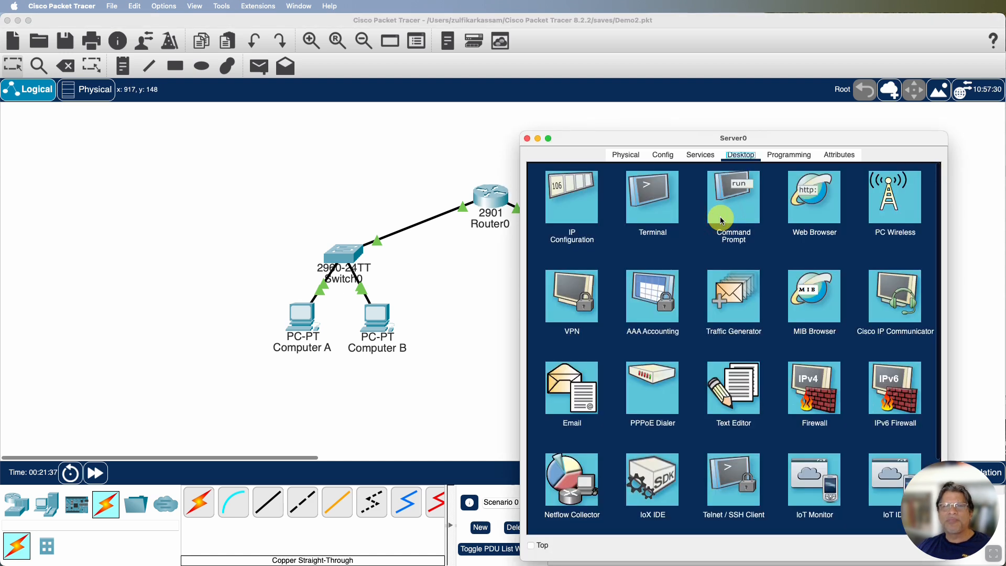
{"action": "left_click", "coordinate": [664, 156]}
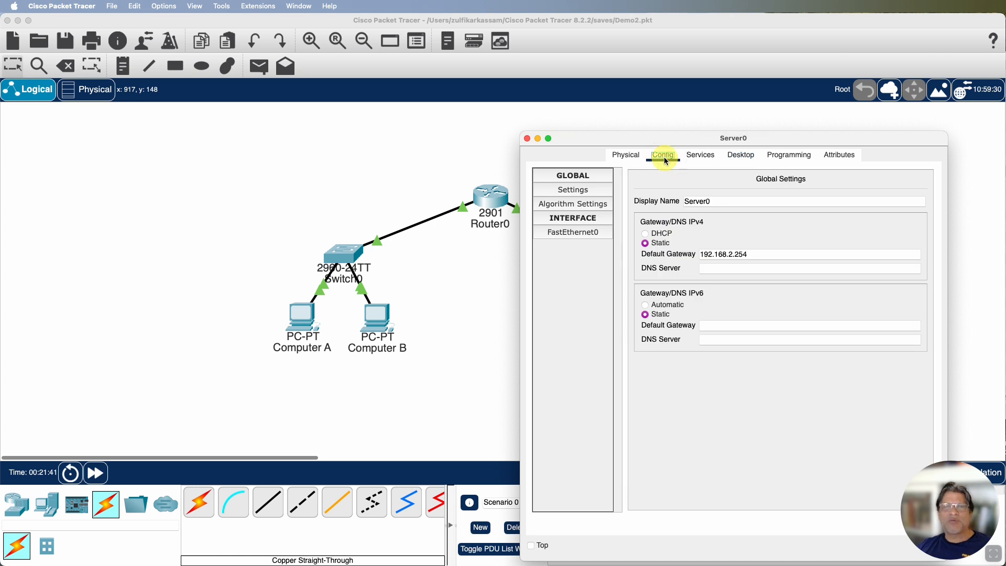
{"action": "left_click", "coordinate": [572, 191]}
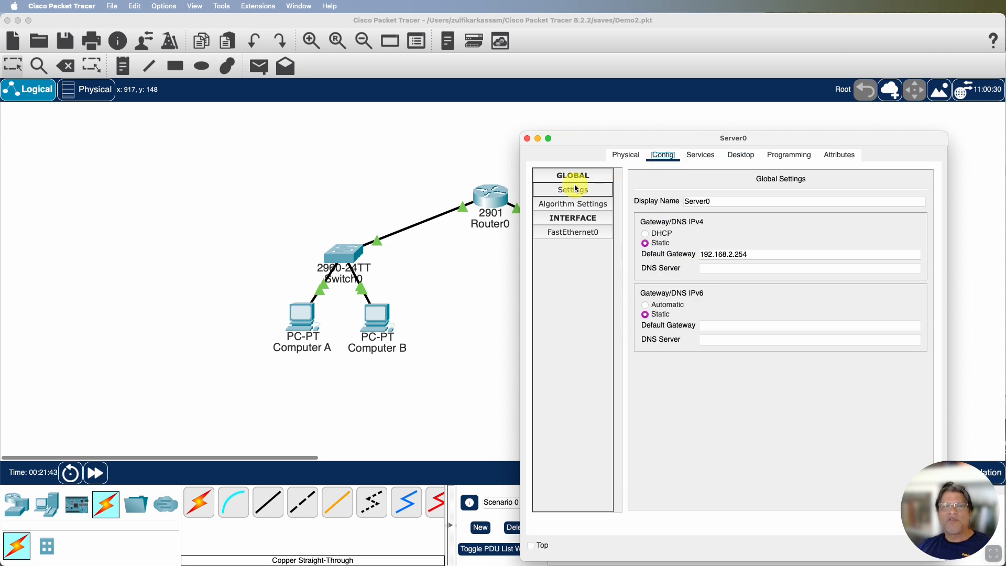
{"action": "left_click", "coordinate": [573, 193]}
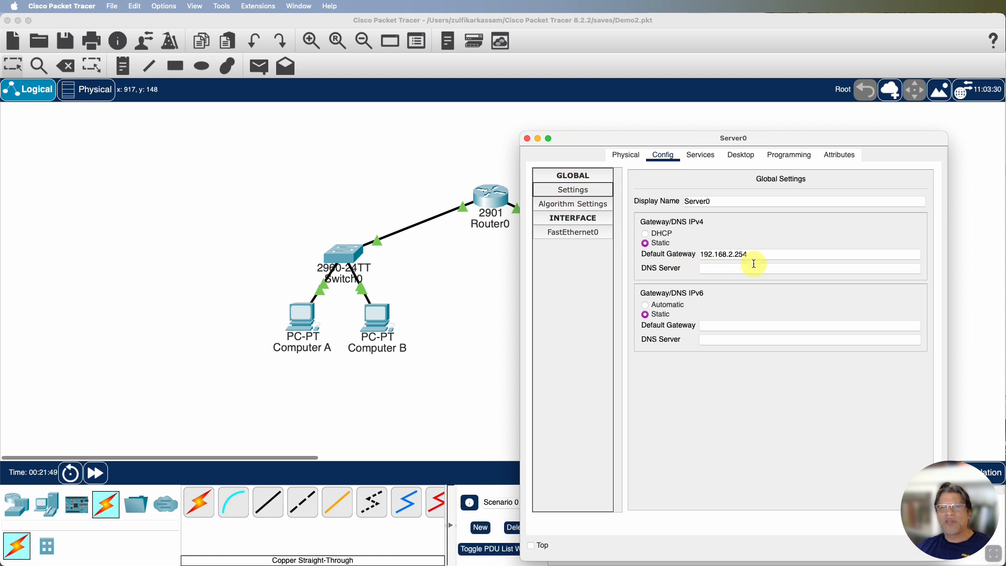
Show Server0's HTTP service settings and web page files, moving its window up on the workspace
{"action": "left_click", "coordinate": [699, 156]}
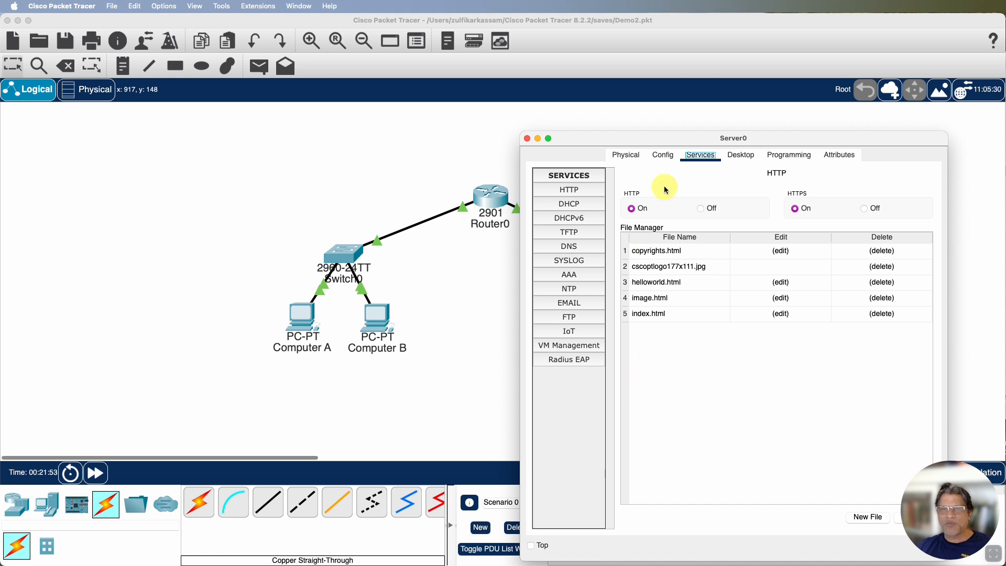
{"action": "left_click_drag", "start_coordinate": [684, 136], "coordinate": [698, 111]}
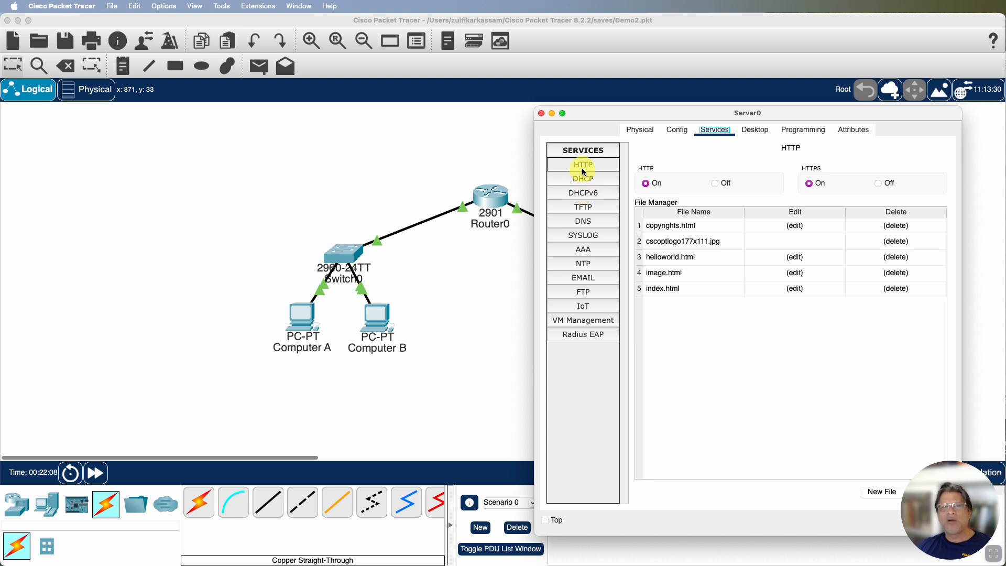
{"action": "left_click", "coordinate": [583, 171]}
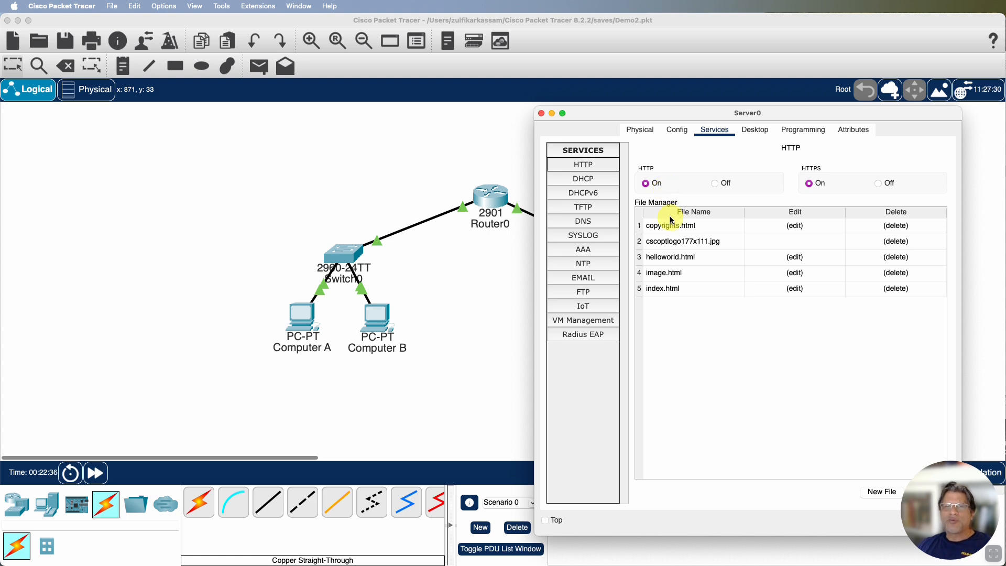
Close Server0's window and open the web browser on Computer A
{"action": "left_click_drag", "start_coordinate": [692, 117], "coordinate": [693, 104]}
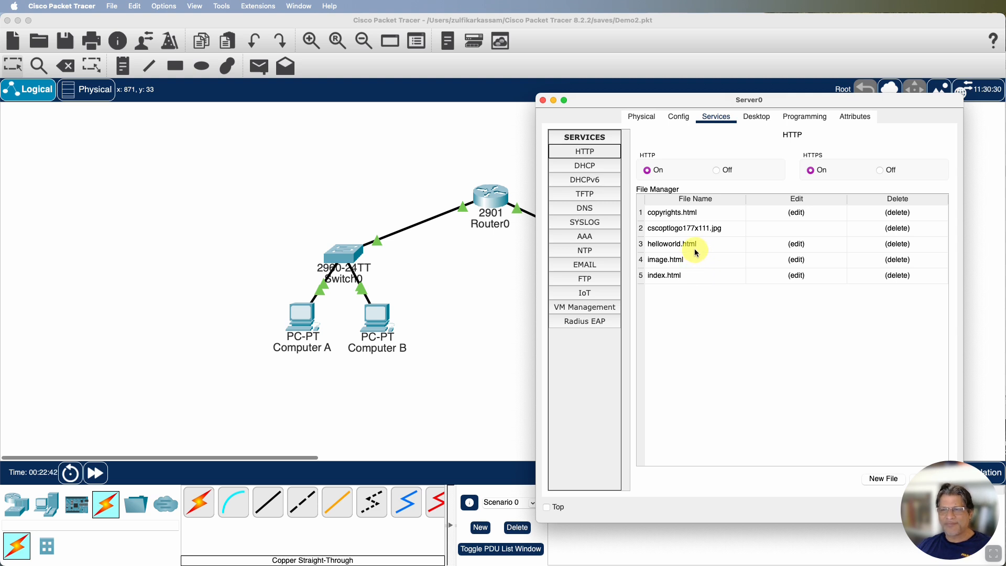
{"action": "left_click", "coordinate": [543, 100]}
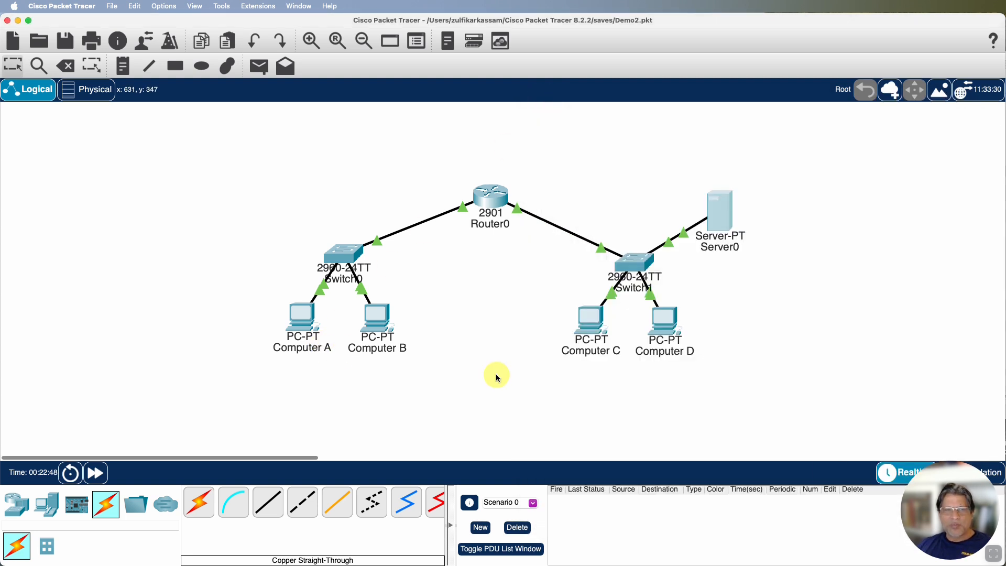
{"action": "left_click", "coordinate": [299, 330]}
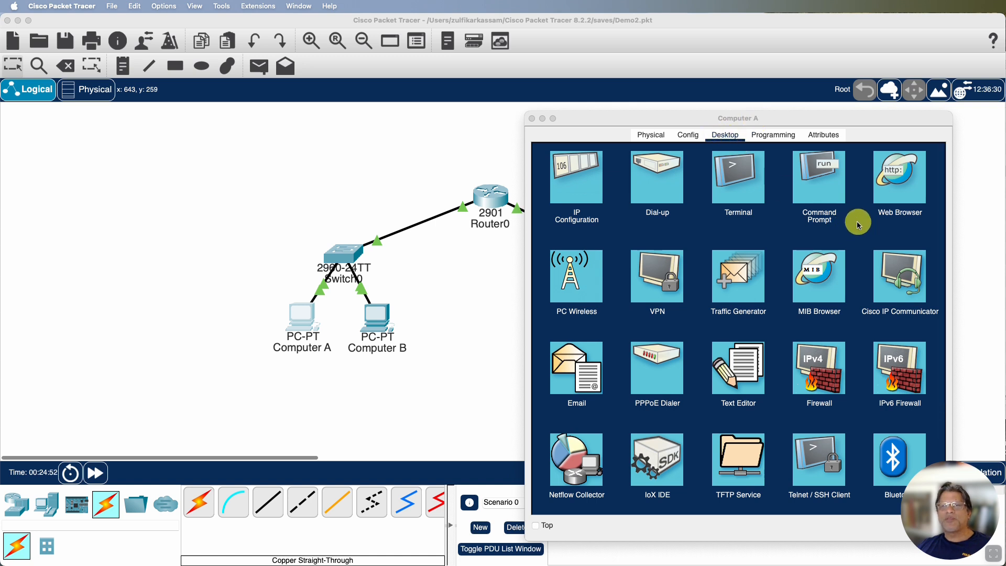
{"action": "left_click", "coordinate": [898, 185]}
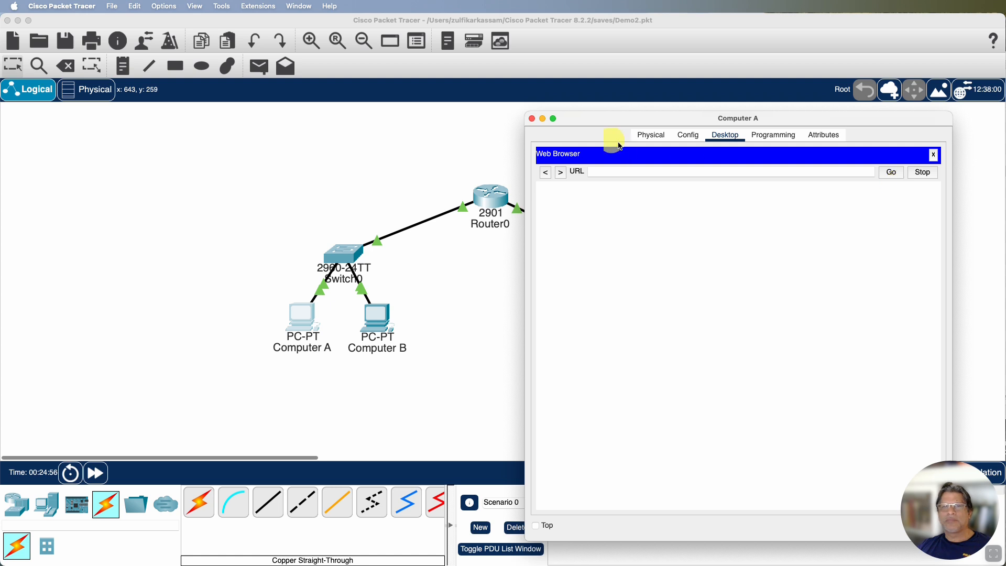
{"action": "left_click_drag", "start_coordinate": [602, 120], "coordinate": [563, 113]}
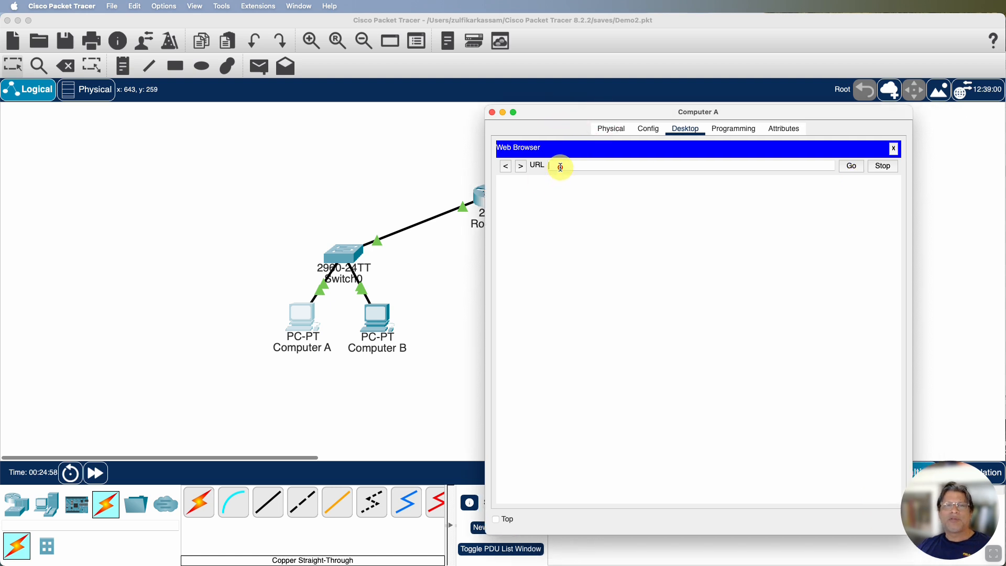
{"action": "type", "text": "http://"}
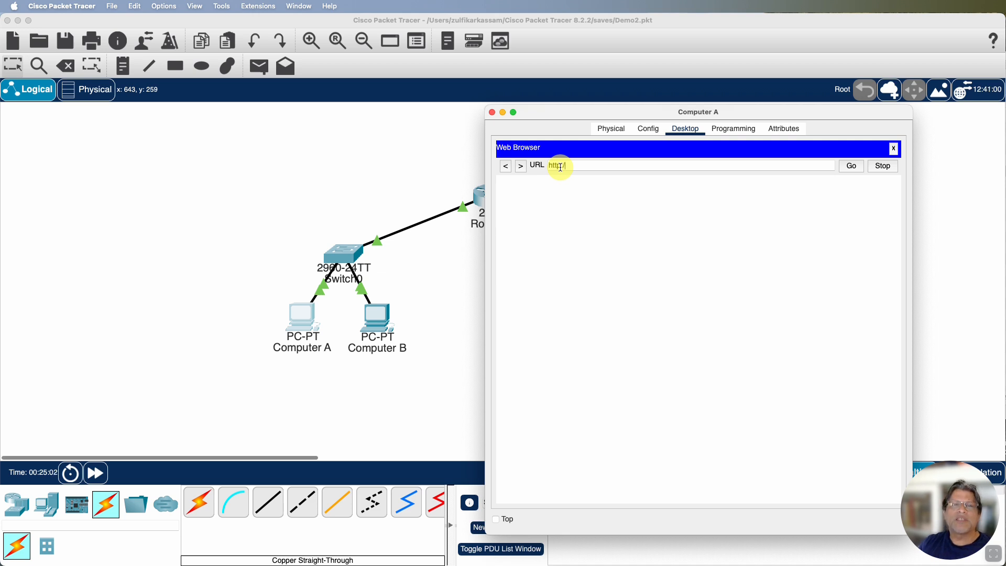
{"action": "type", "text": "192.168.2.100/h"}
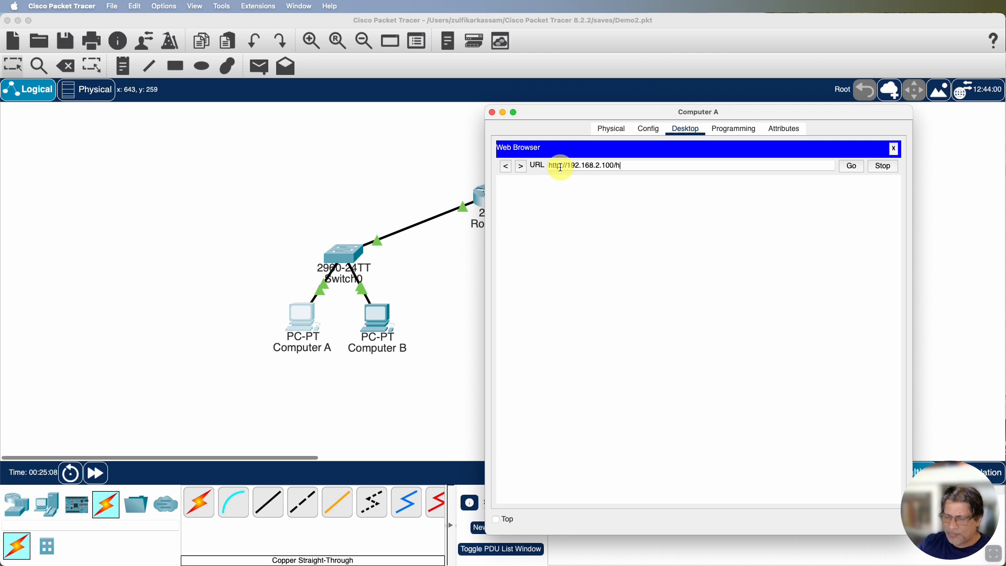
{"action": "type", "text": "elloworld."}
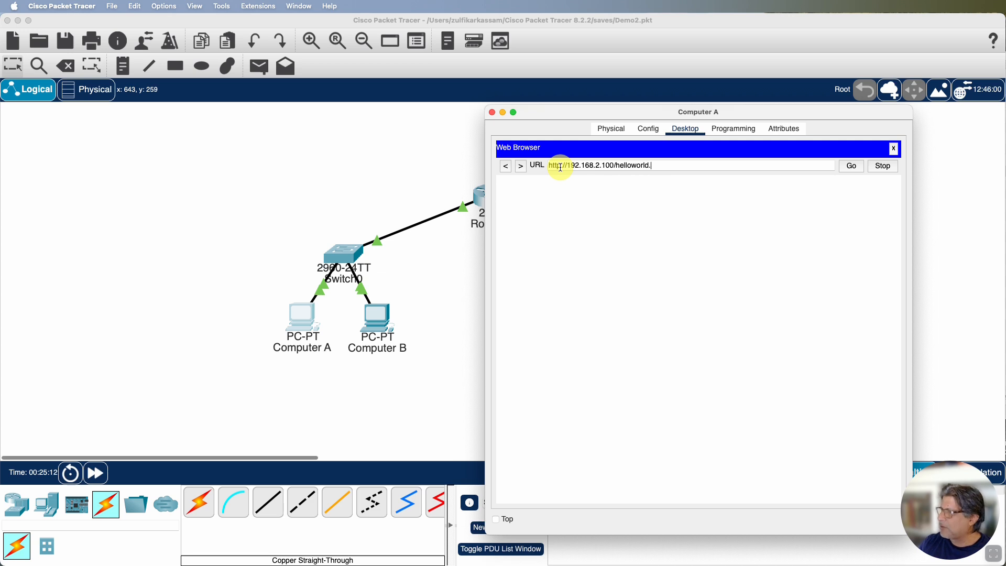
{"action": "type", "text": "html"}
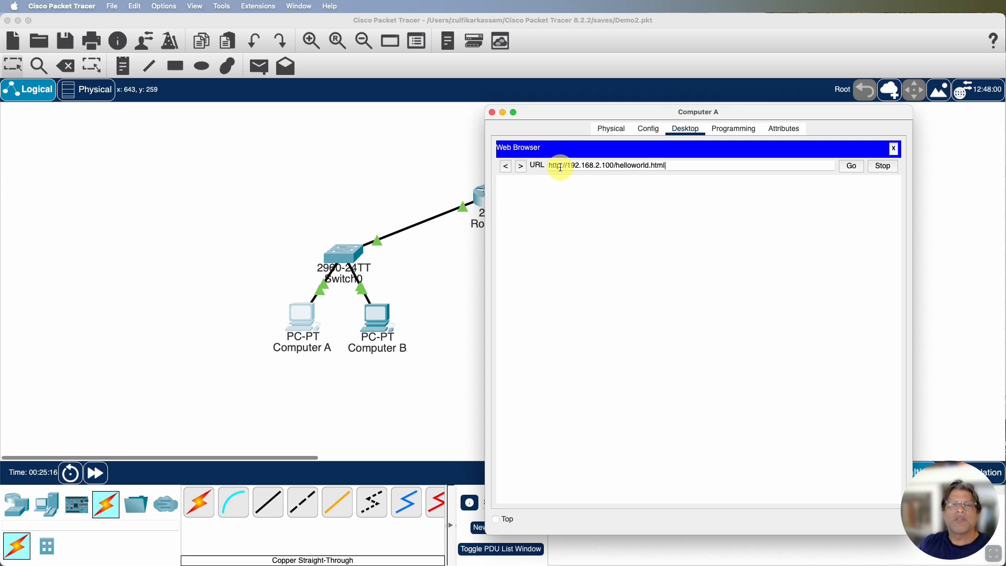
{"action": "key", "text": "Return"}
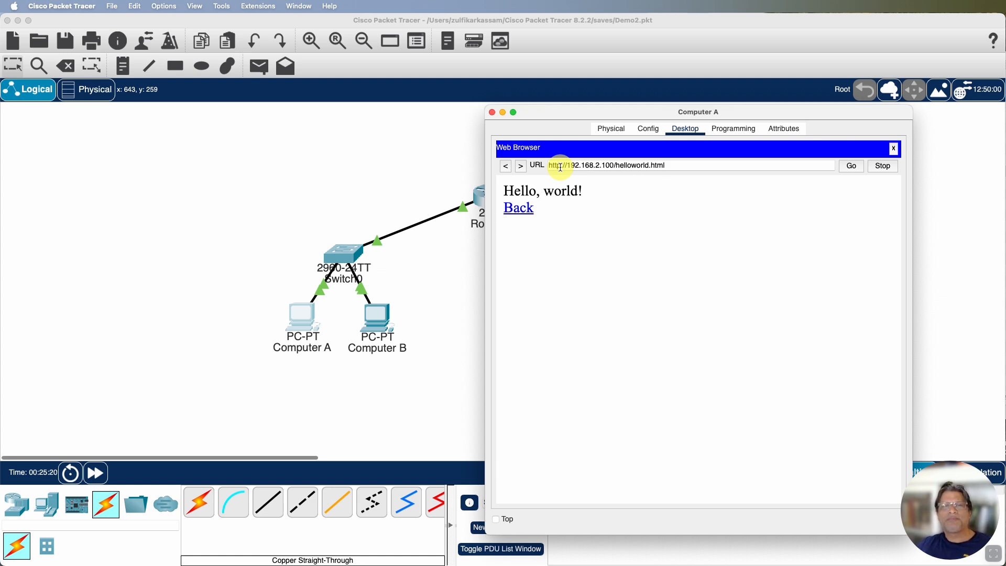
{"action": "left_click_drag", "start_coordinate": [676, 166], "coordinate": [549, 167]}
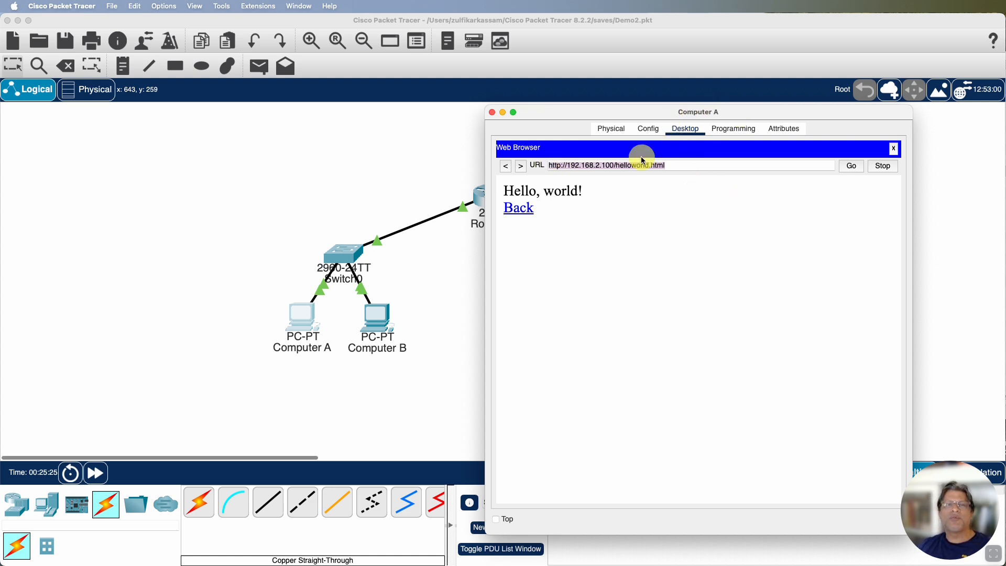
{"action": "left_click", "coordinate": [560, 166]}
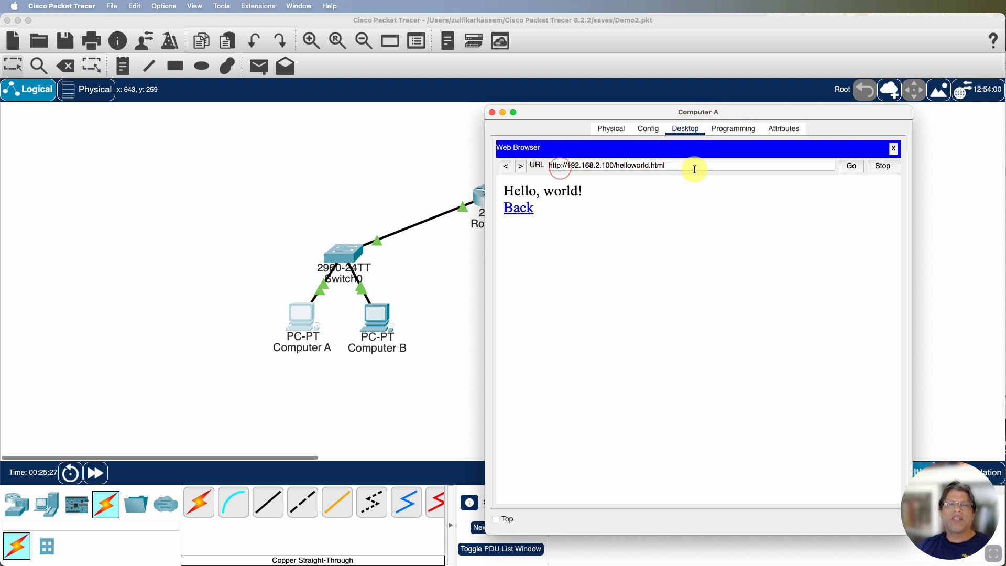
{"action": "type", "text": "s"}
{"action": "left_click", "coordinate": [721, 169]}
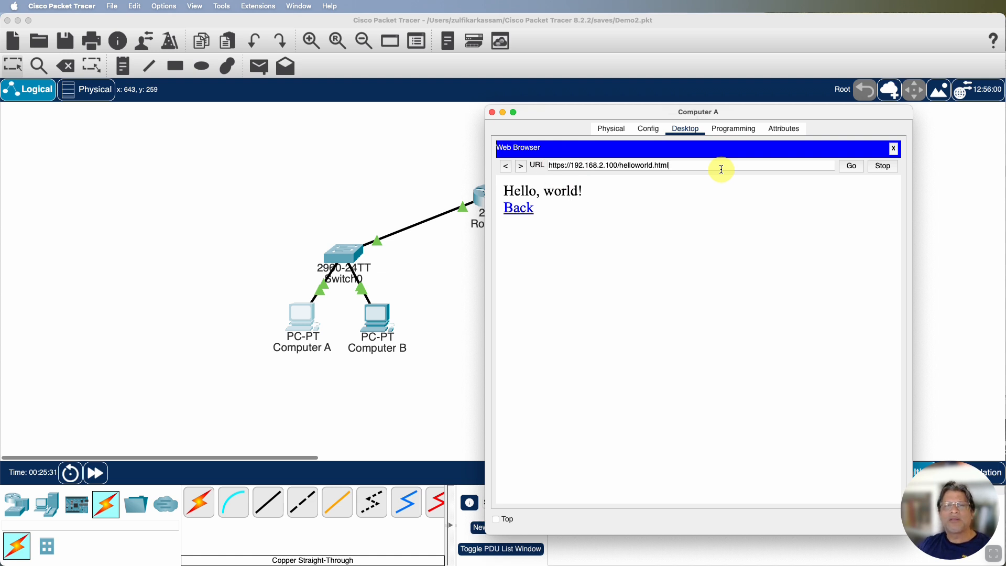
Check the web page files listed in Server0's HTTP service, and close the server's window
{"action": "left_click_drag", "start_coordinate": [655, 115], "coordinate": [328, 97]}
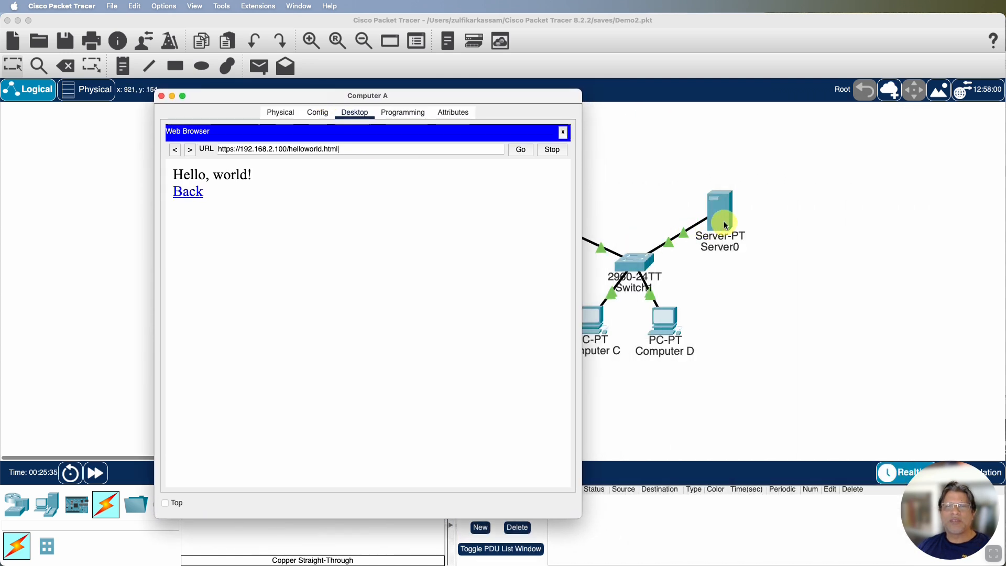
{"action": "left_click", "coordinate": [721, 222]}
{"action": "left_click", "coordinate": [721, 224]}
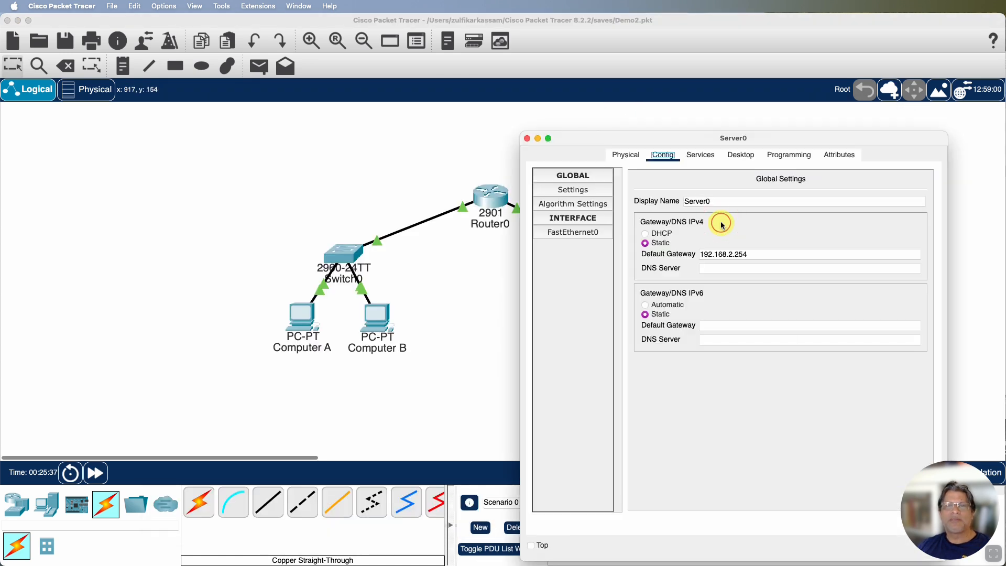
{"action": "left_click", "coordinate": [699, 156]}
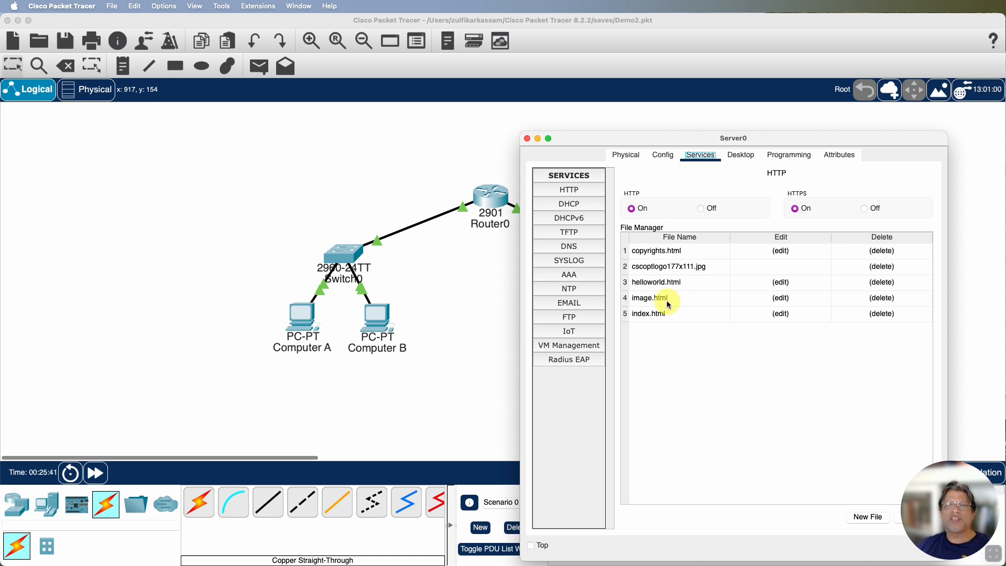
{"action": "left_click", "coordinate": [528, 138]}
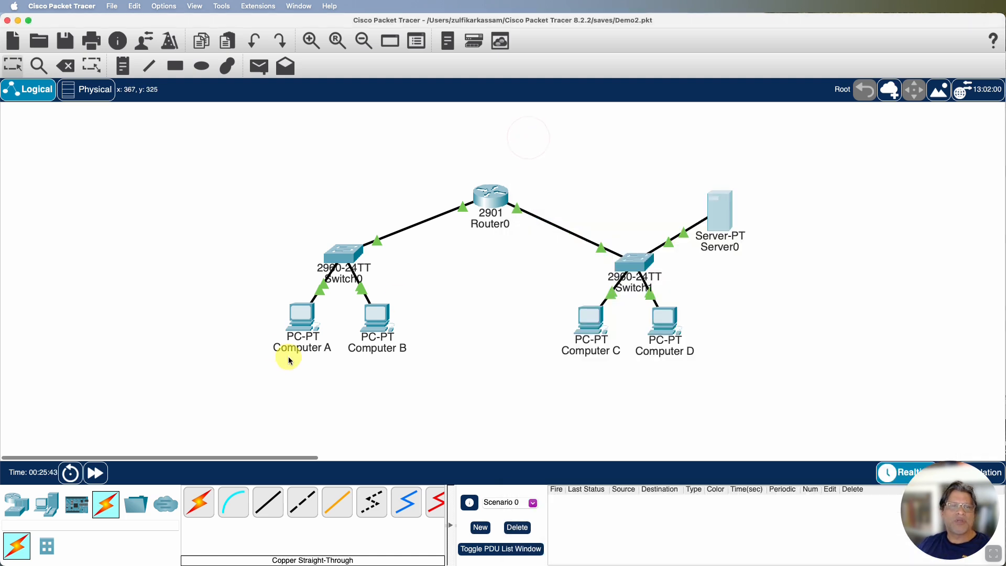
{"action": "left_click", "coordinate": [300, 314]}
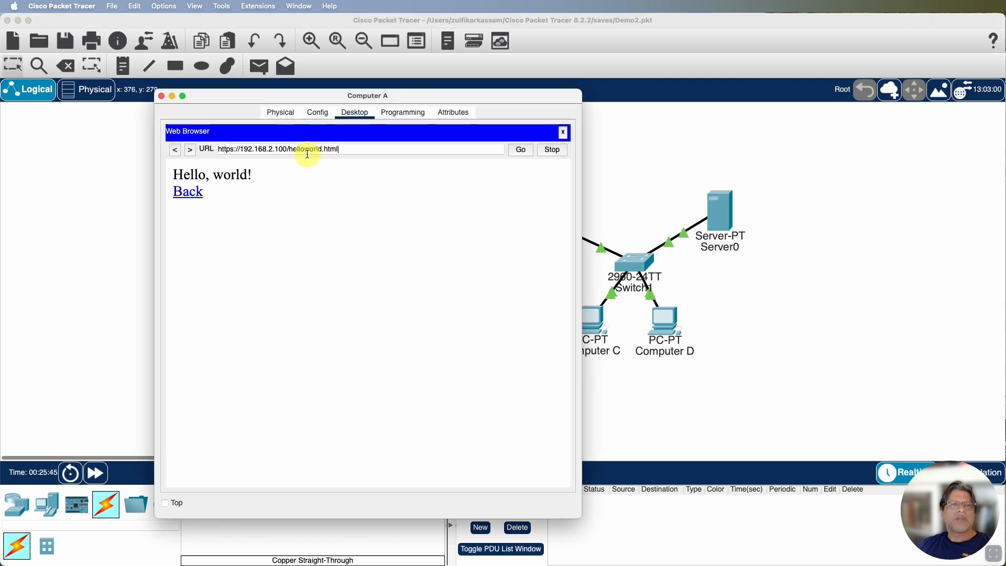
{"action": "left_click_drag", "start_coordinate": [288, 150], "coordinate": [321, 150]}
{"action": "type", "text": "image"}
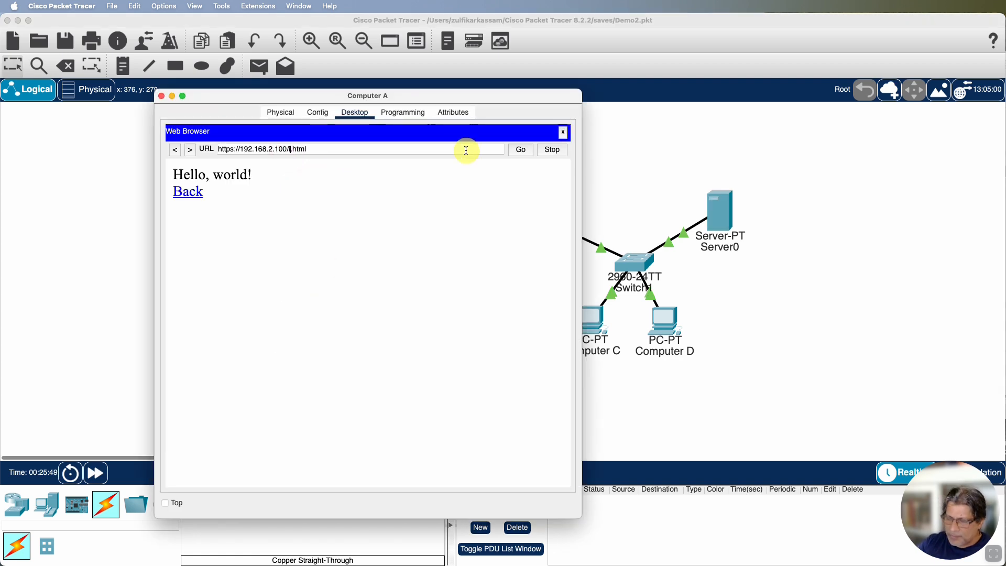
{"action": "key", "text": "Return"}
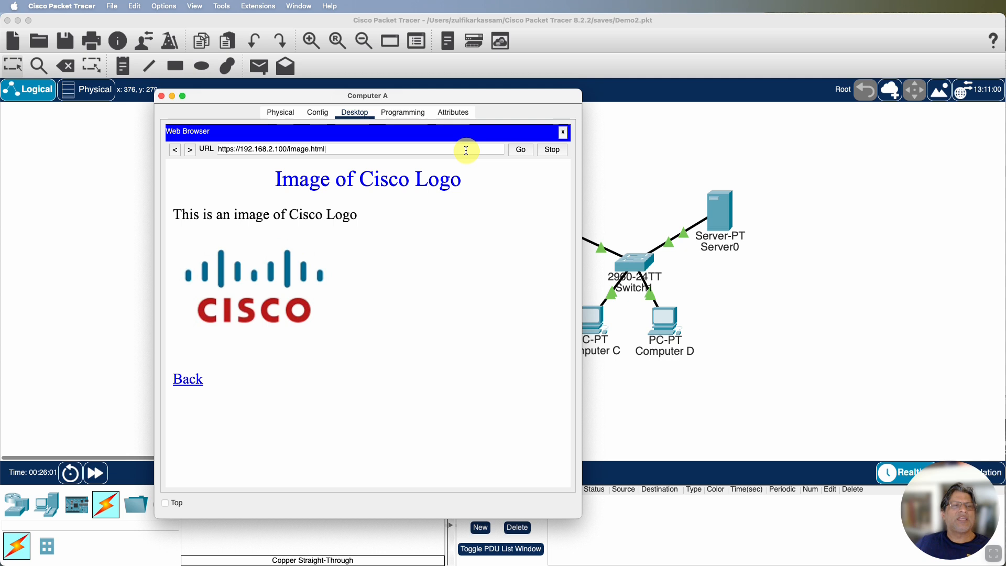
{"action": "left_click", "coordinate": [233, 151]}
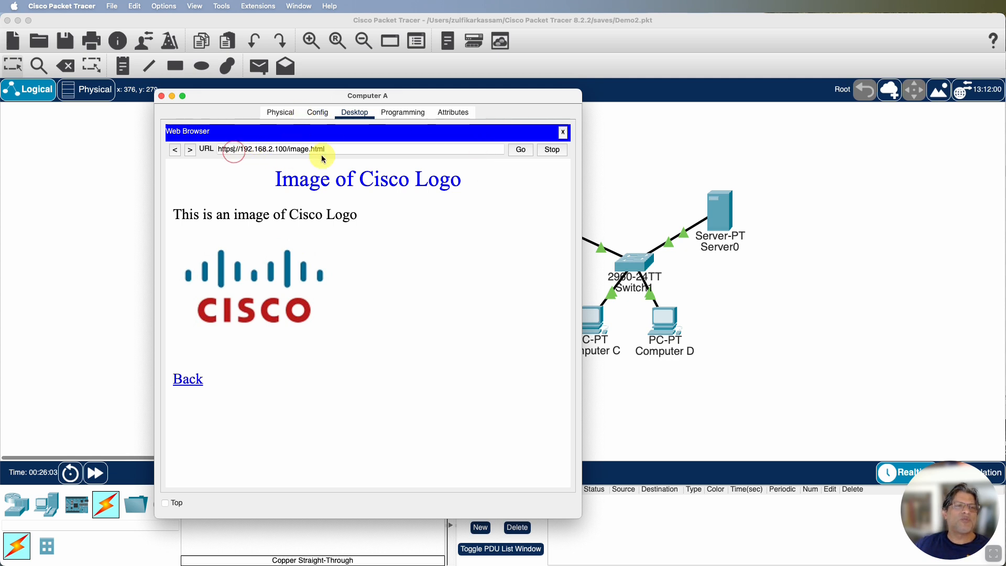
{"action": "key", "text": "BackSpace"}
{"action": "key", "text": "Return"}
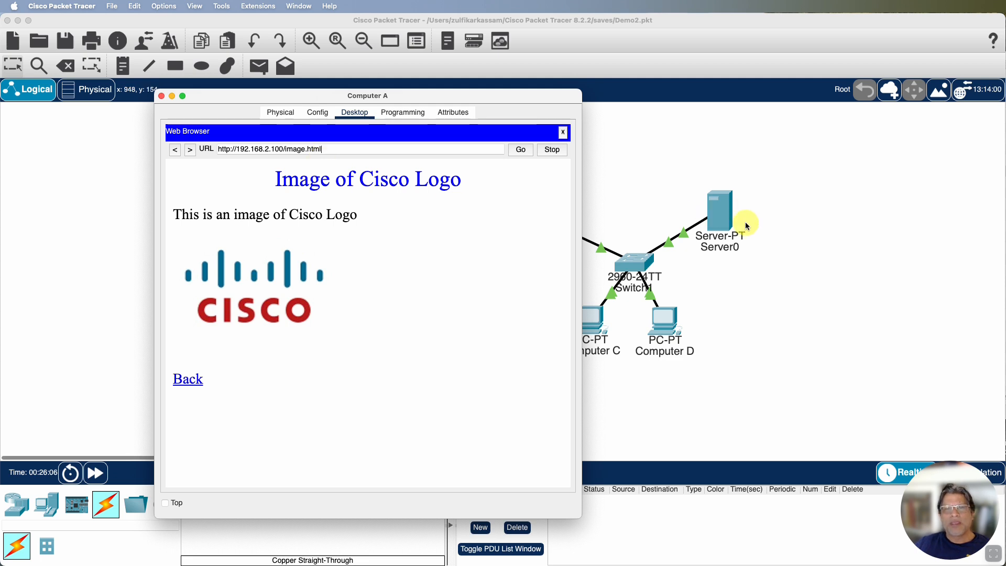
Turn off the HTTP service on Server0, leaving HTTPS enabled
{"action": "left_click", "coordinate": [724, 218]}
{"action": "left_click", "coordinate": [724, 218]}
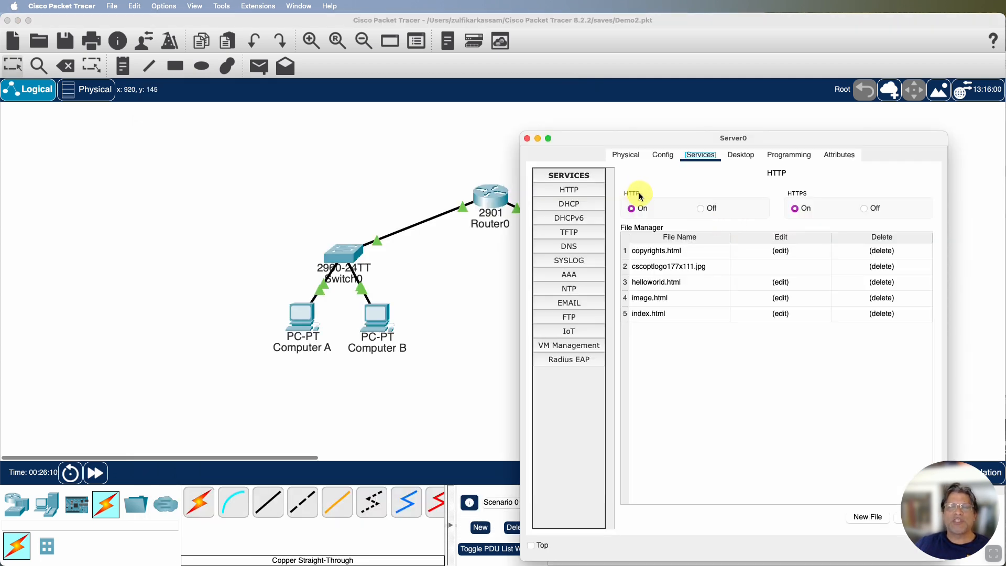
{"action": "left_click", "coordinate": [701, 208]}
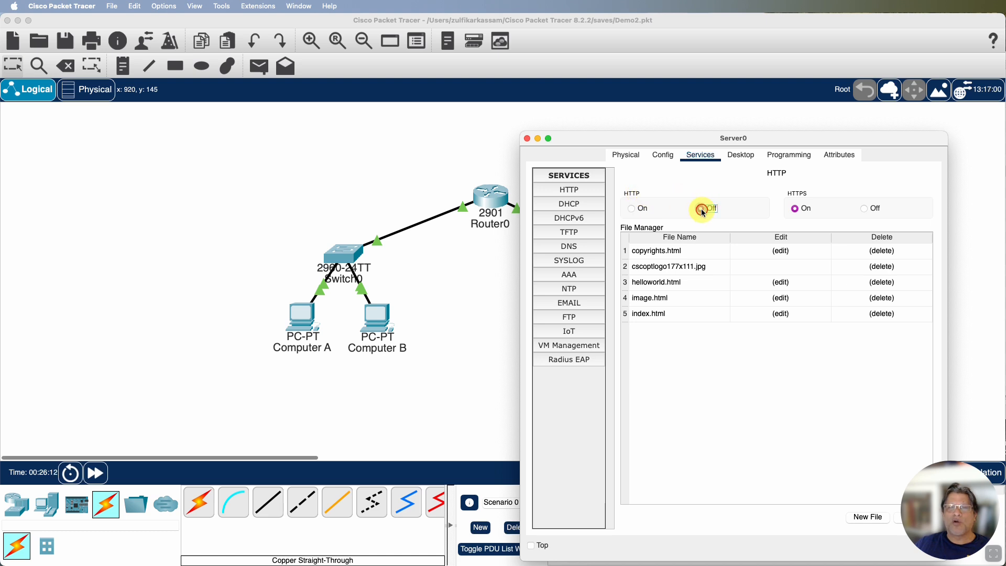
{"action": "left_click_drag", "start_coordinate": [686, 142], "coordinate": [633, 128]}
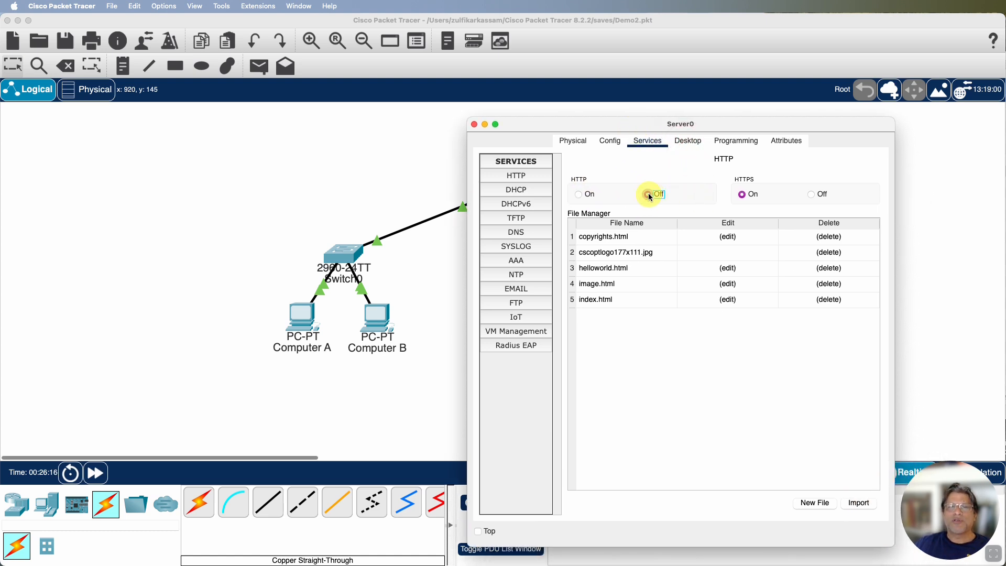
{"action": "left_click", "coordinate": [300, 323]}
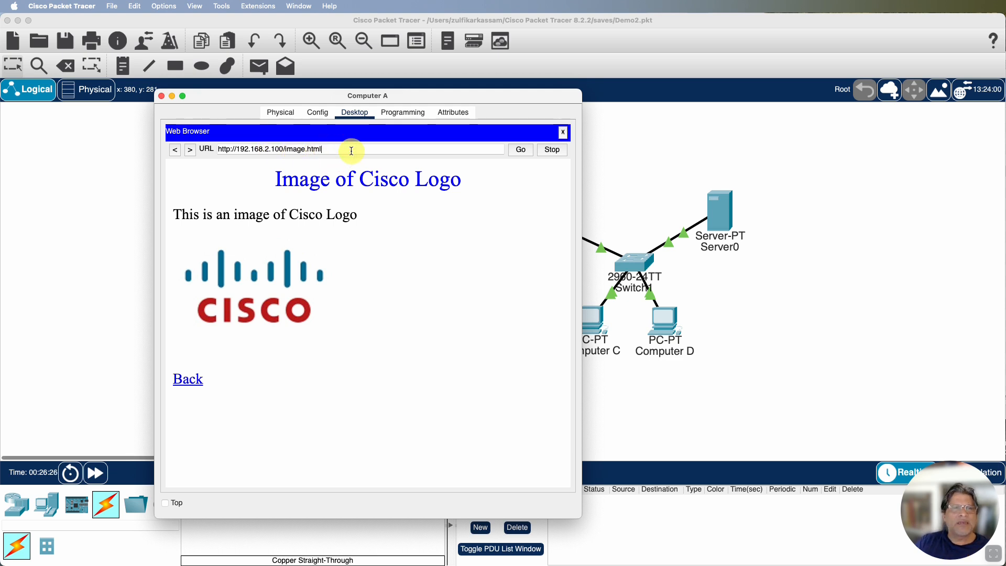
{"action": "left_click", "coordinate": [519, 151]}
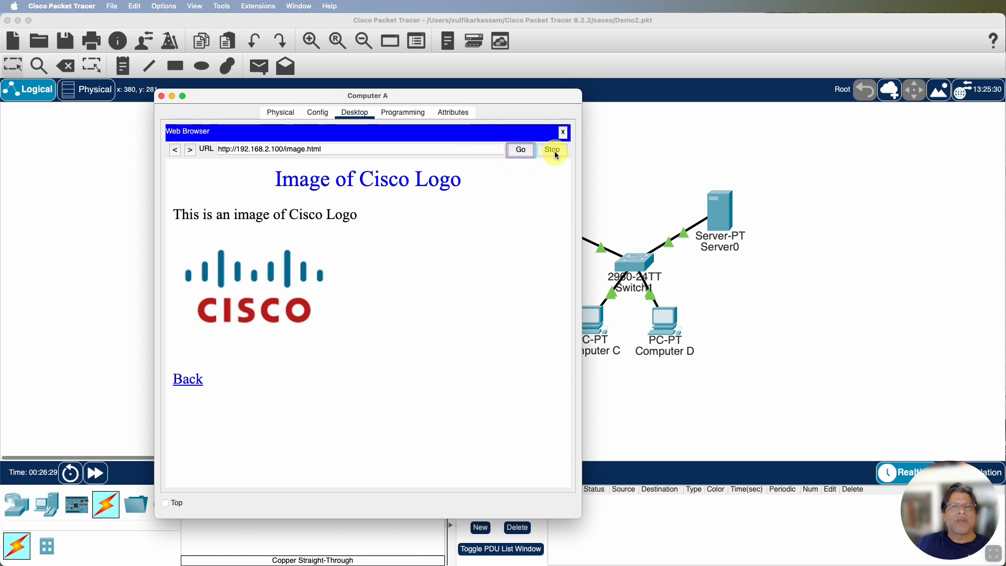
{"action": "left_click", "coordinate": [231, 149]}
{"action": "type", "text": "s"}
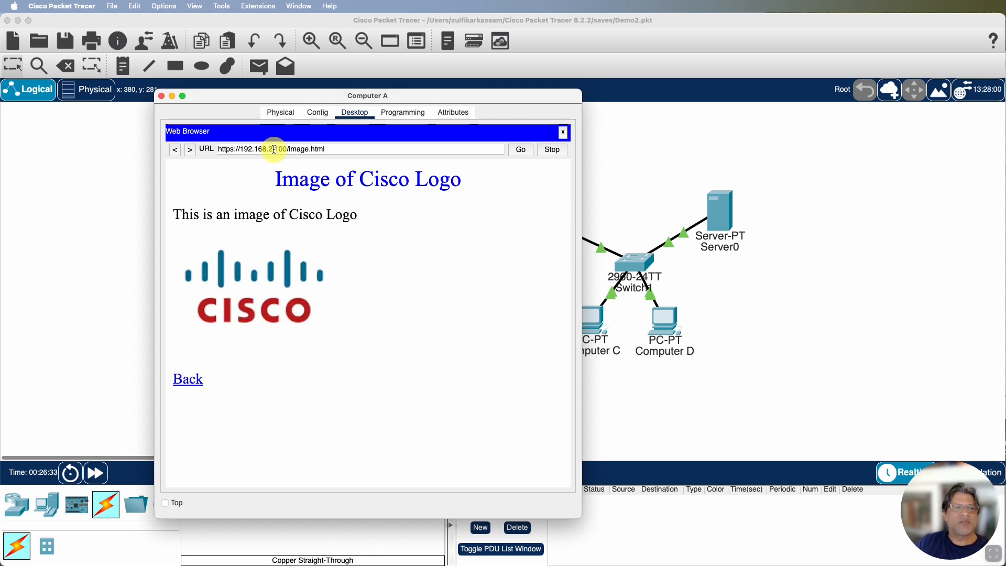
{"action": "left_click", "coordinate": [234, 150]}
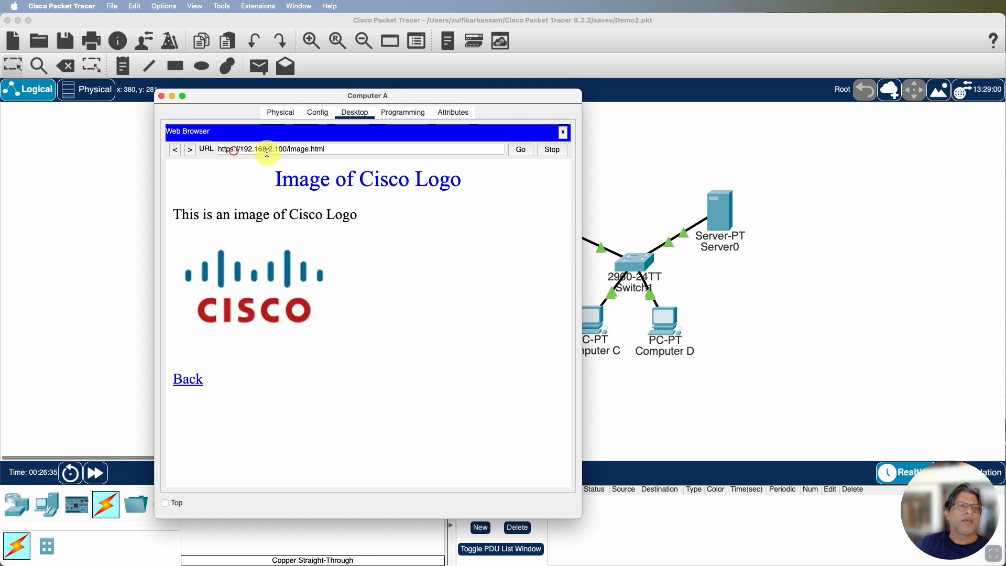
{"action": "key", "text": "BackSpace"}
{"action": "key", "text": "End"}
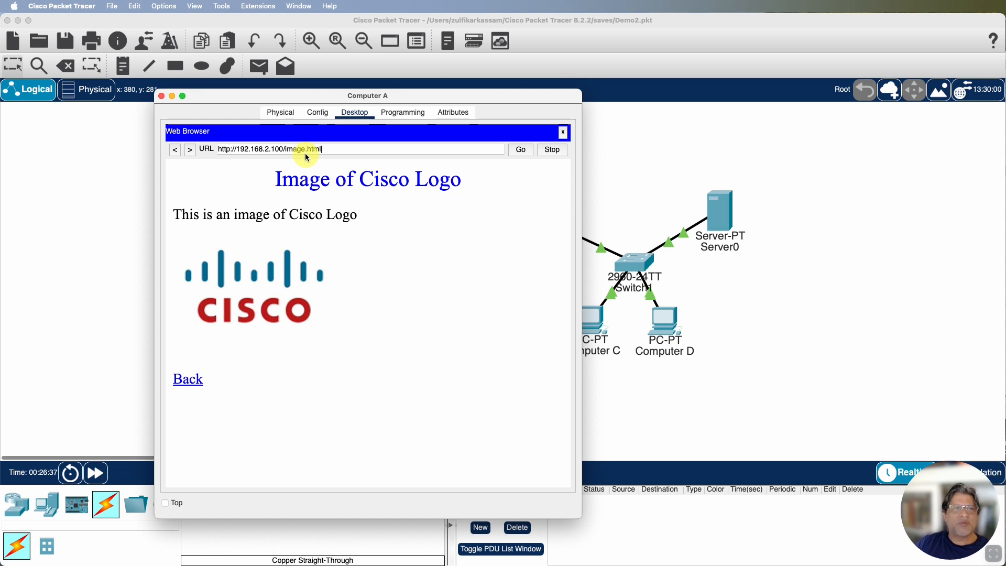
{"action": "left_click_drag", "start_coordinate": [285, 149], "coordinate": [333, 151]}
{"action": "left_click", "coordinate": [343, 150]}
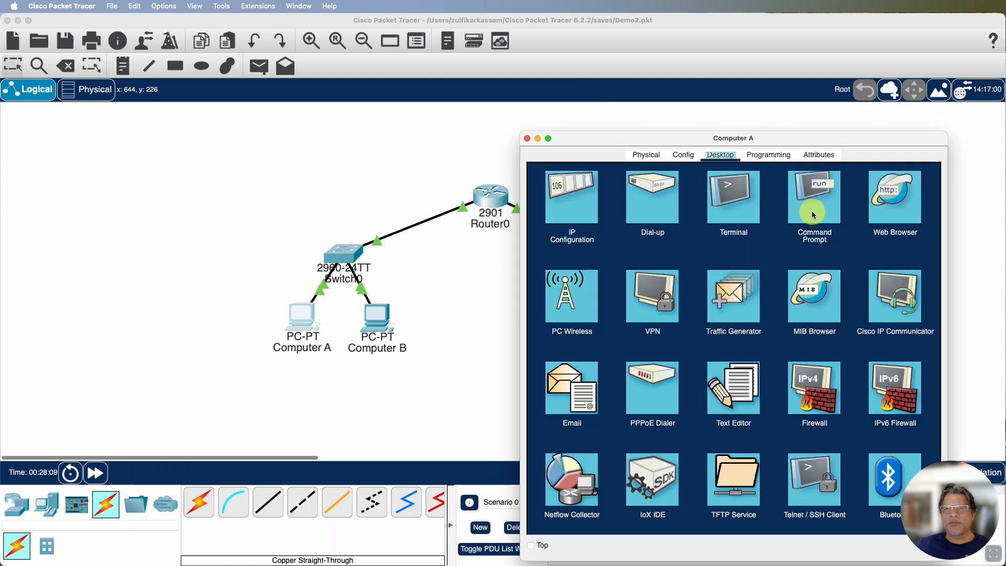
Open Computer A's command prompt and run telnet 192.168.2.100 80 to test the connection to Server0's HTTP port
{"action": "left_click", "coordinate": [810, 212]}
{"action": "left_click_drag", "start_coordinate": [570, 139], "coordinate": [504, 100]}
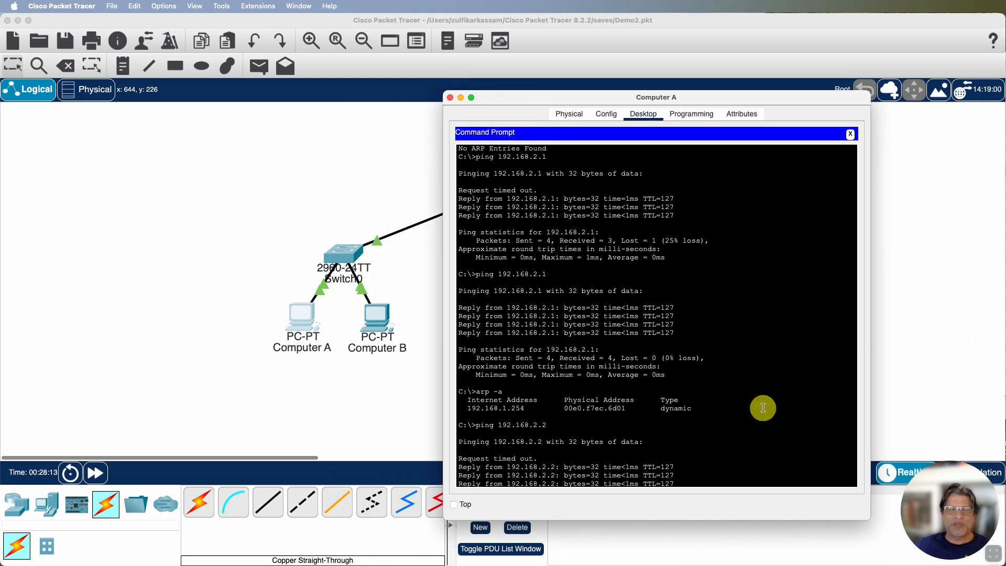
{"action": "scroll", "coordinate": [762, 408], "scroll_direction": "down", "scroll_amount": 10}
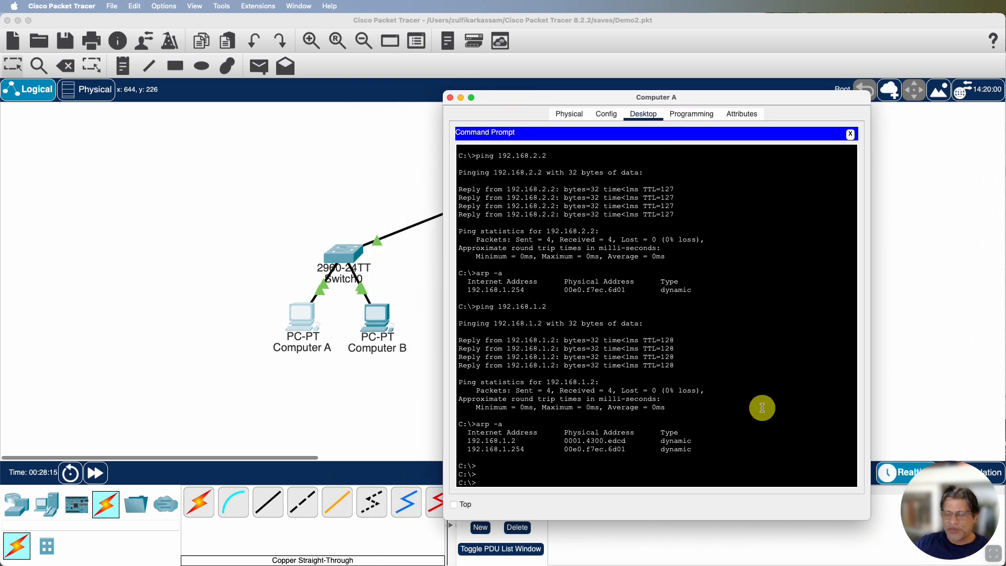
{"action": "type", "text": "ten"}
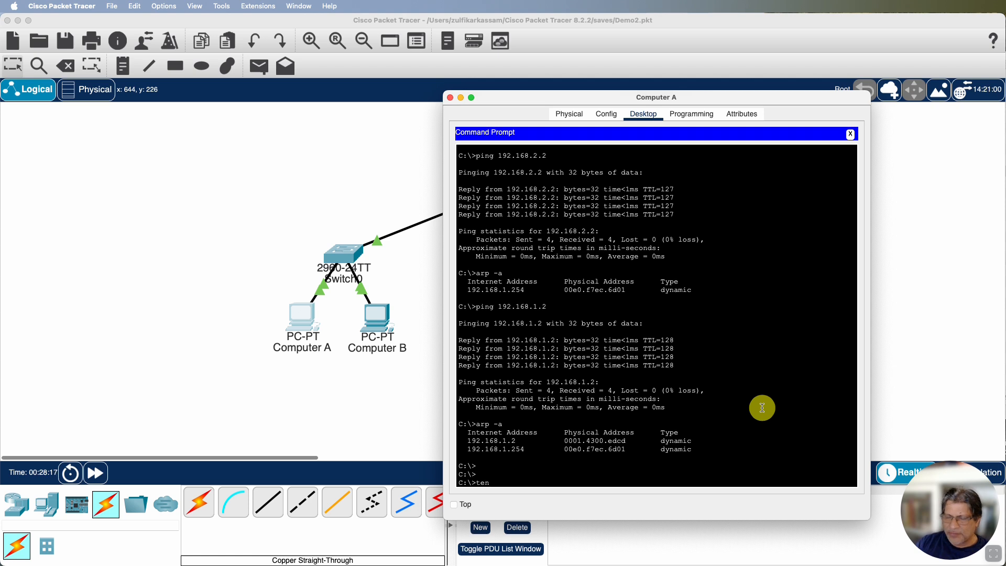
{"action": "key", "text": "BackSpace"}
{"action": "type", "text": "lnet"}
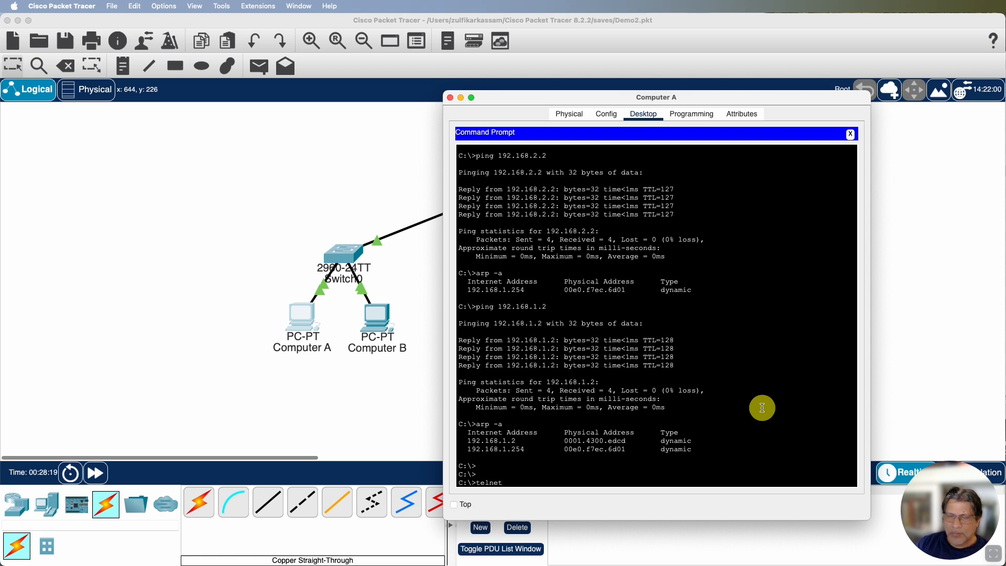
{"action": "type", "text": " 192"}
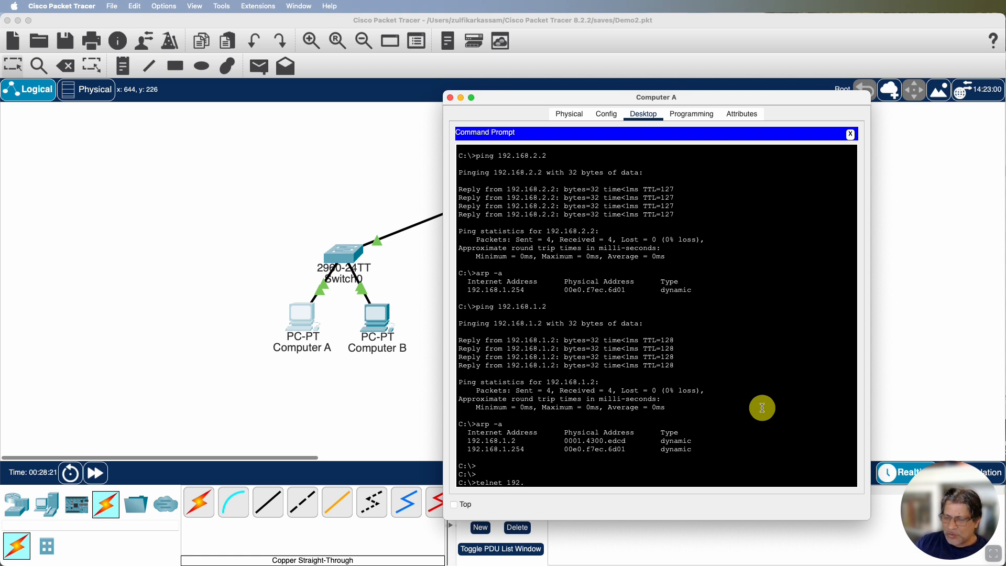
{"action": "type", "text": ".168.2.100 8"}
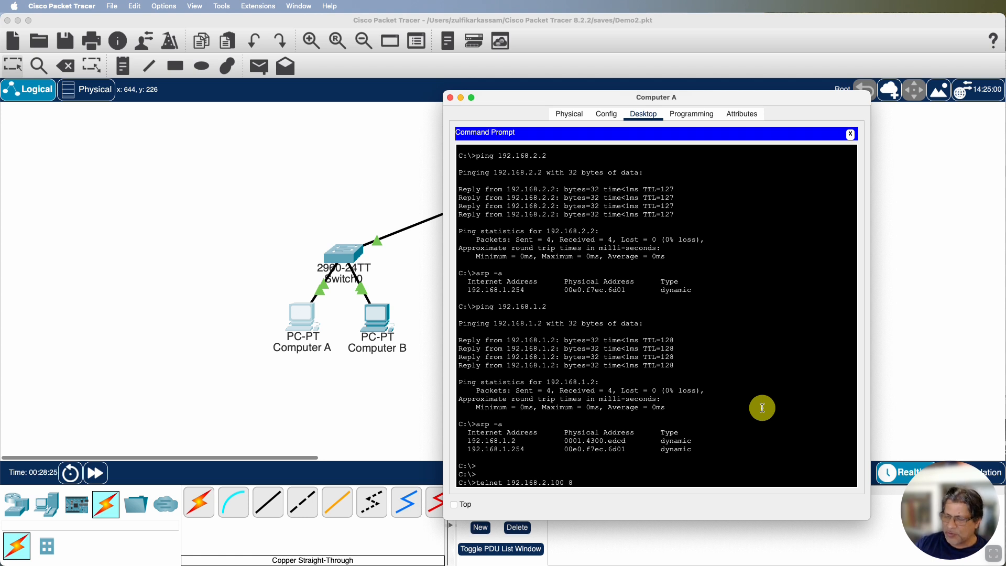
{"action": "type", "text": "0"}
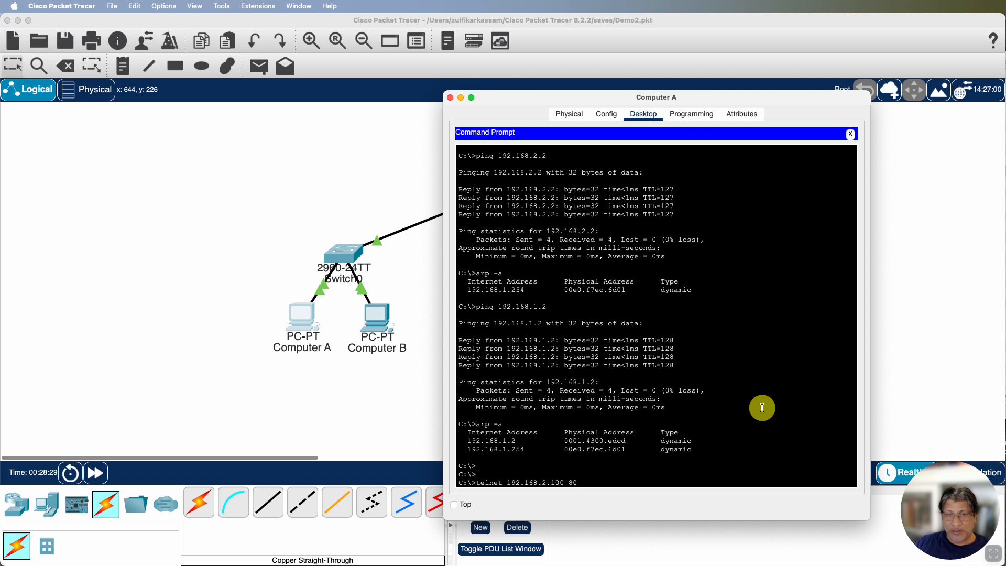
{"action": "key", "text": "Return"}
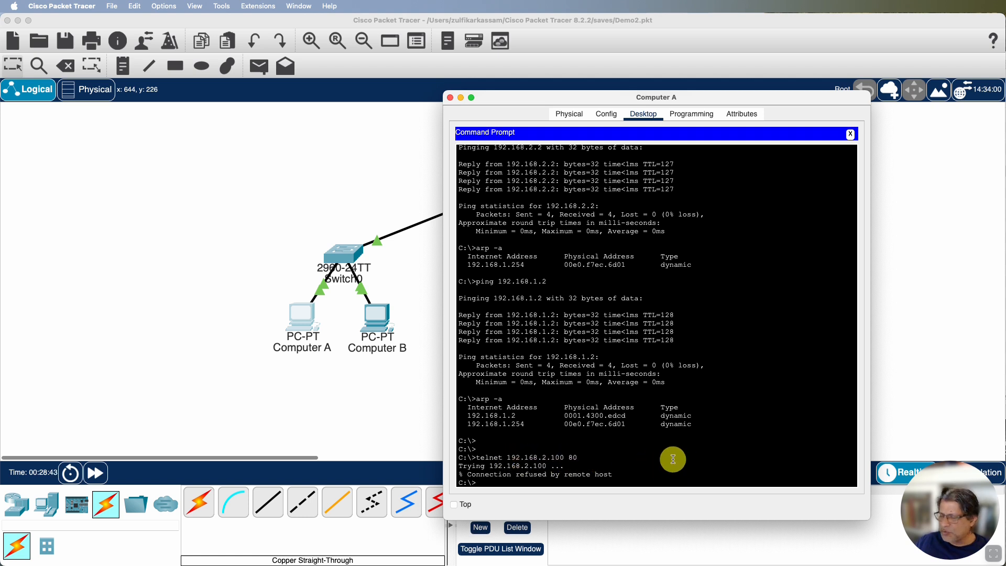
Repeat the telnet test to 192.168.2.100 using HTTPS port 443 instead
{"action": "key", "text": "Up"}
{"action": "key", "text": "BackSpace"}
{"action": "key", "text": "BackSpace"}
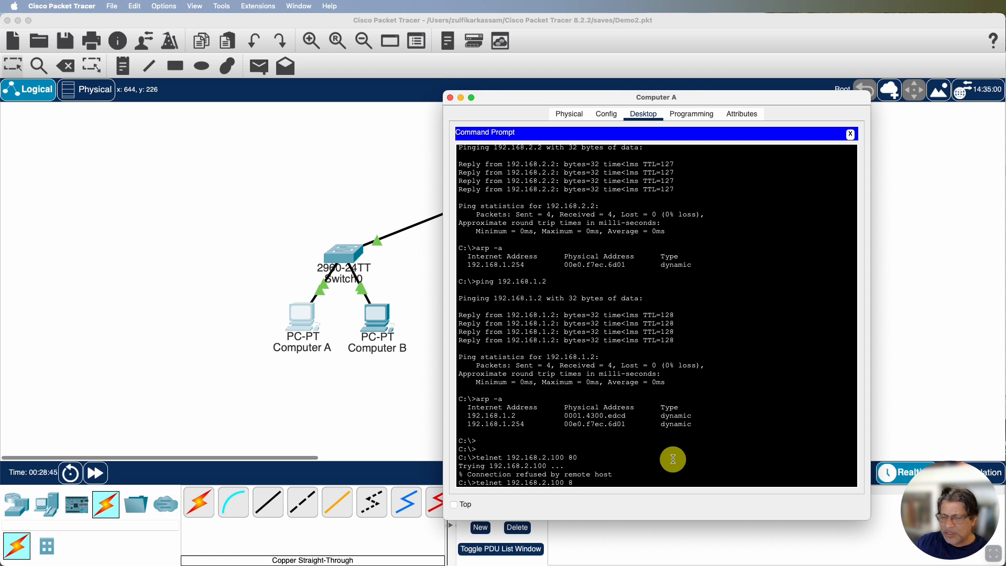
{"action": "type", "text": "443"}
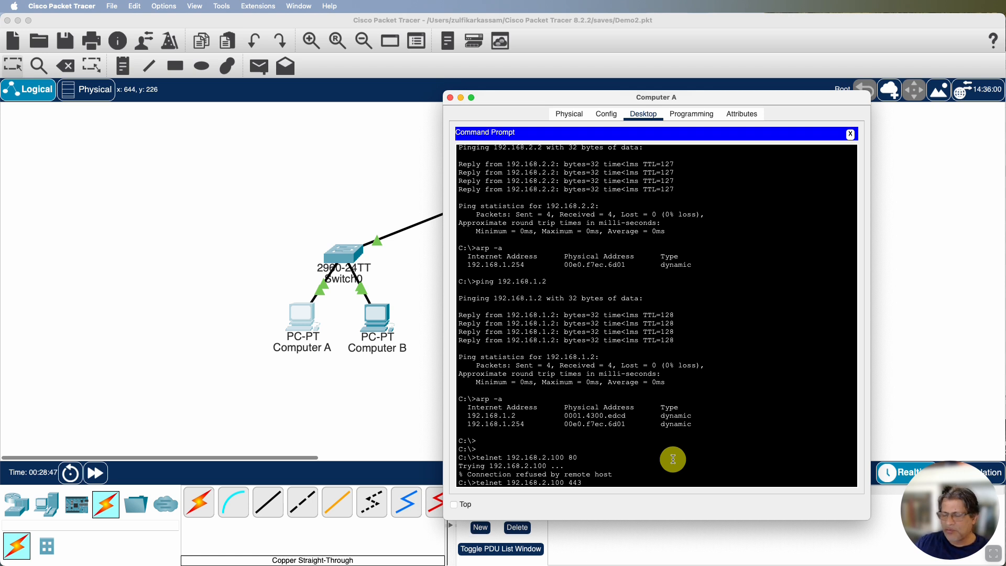
{"action": "key", "text": "Return"}
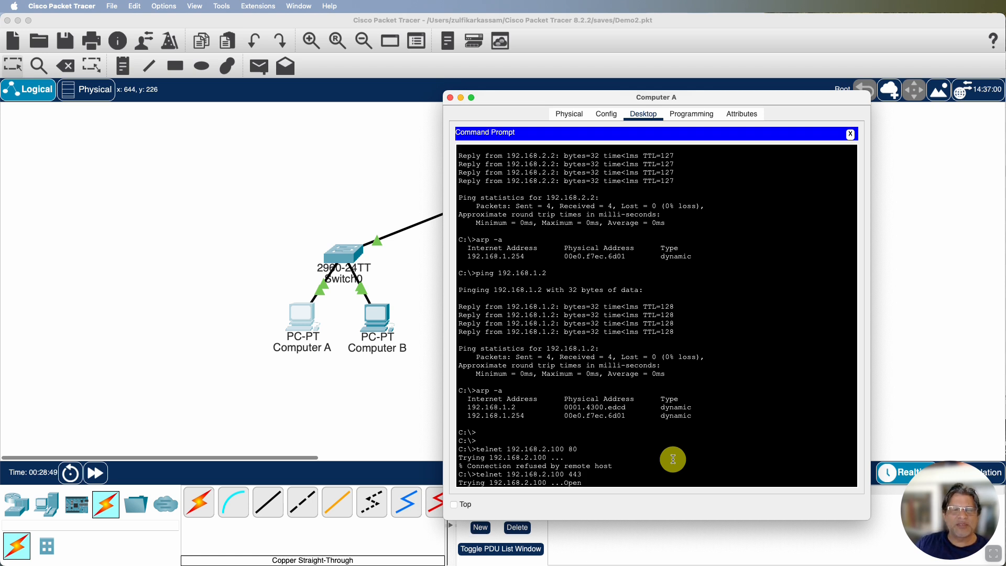